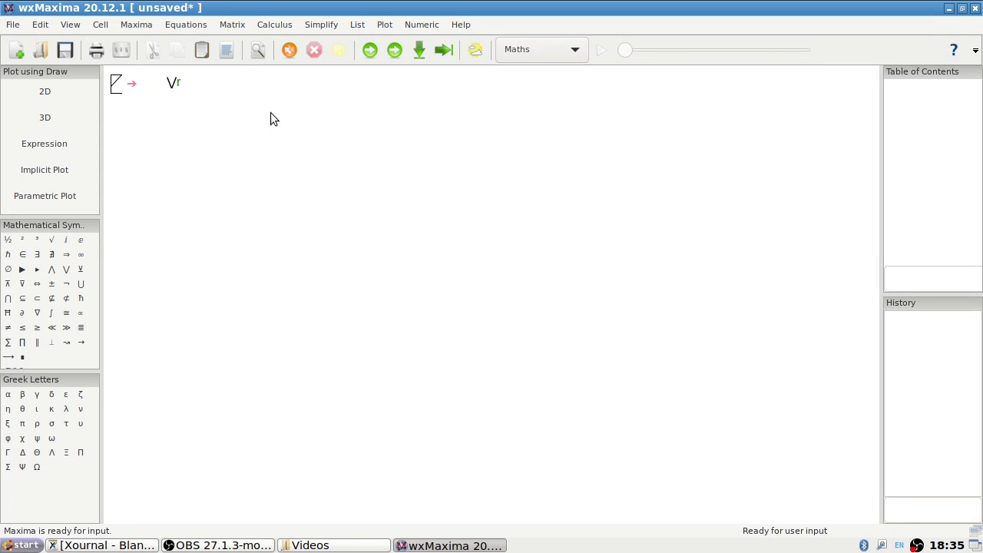
Step: Enter A(s) := s^2 and A(6.5) on two lines of one input cell and evaluate it
key(BackSpace)
key(BackSpace)
text(A(s) := s^2)
key(Return)
text(A(6)
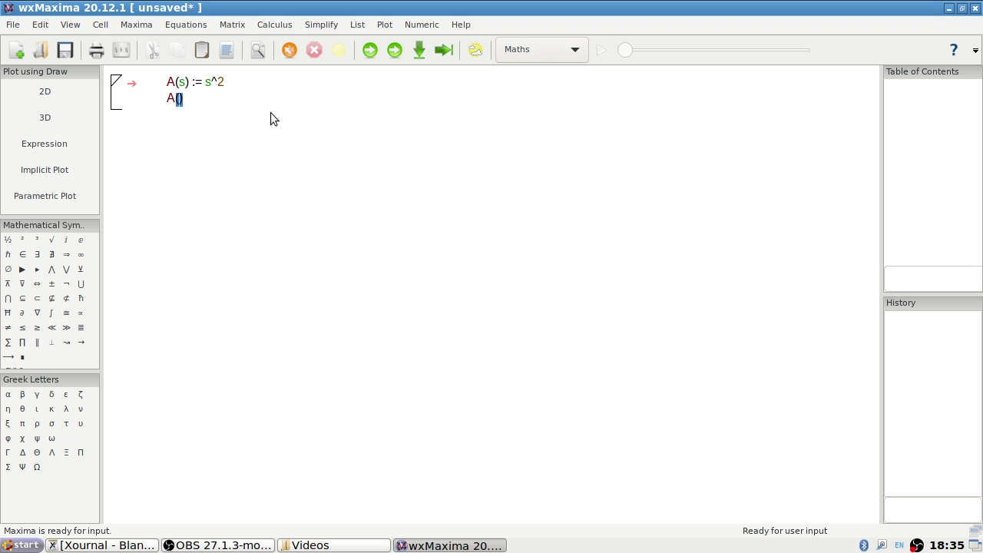
text(.5)
click(397, 44)
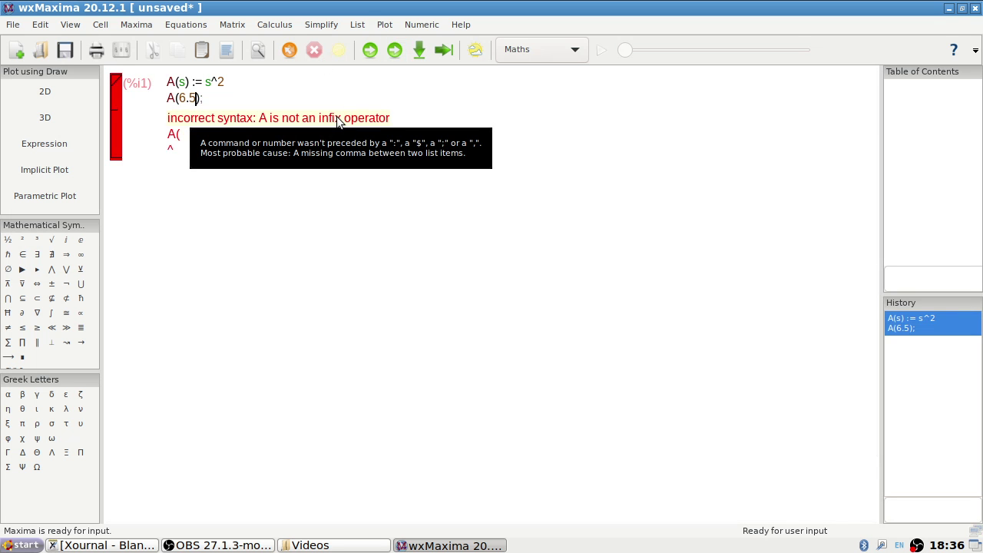
Step: Add the missing semicolon after the definition and re-evaluate, getting 42.25
key(Home)
key(Left)
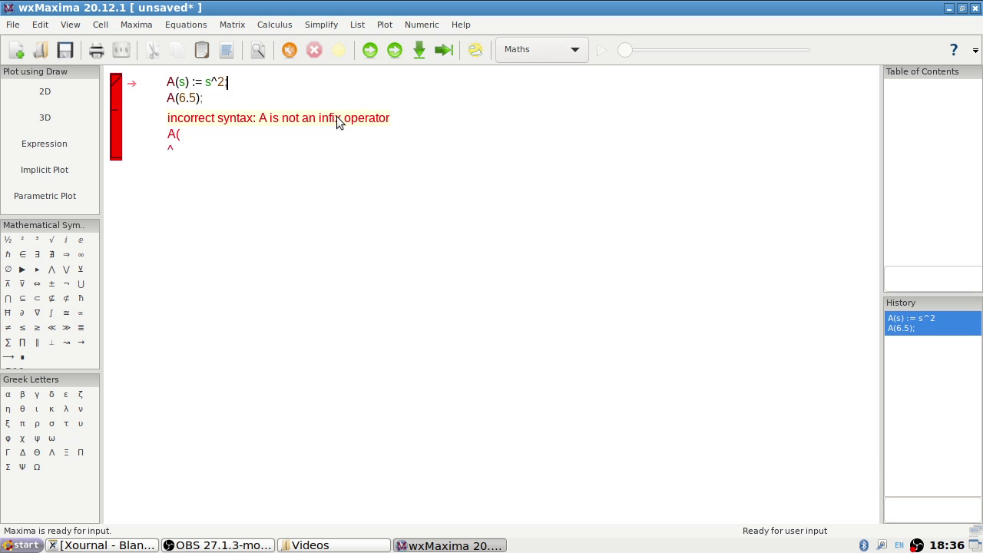
text(;)
click(391, 55)
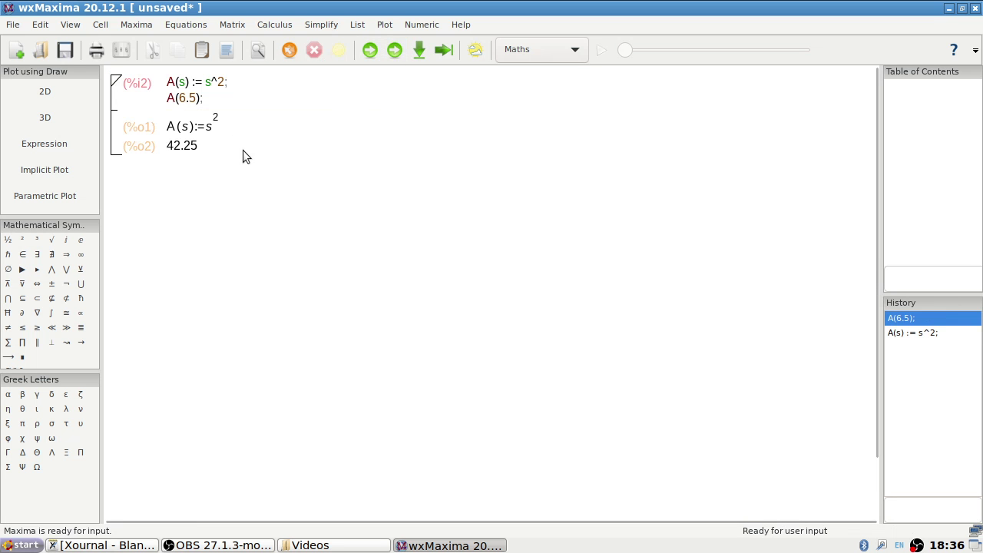
Step: Add a new cell below holding the sentence about a 6.5-unit square's area, and run it
click(187, 175)
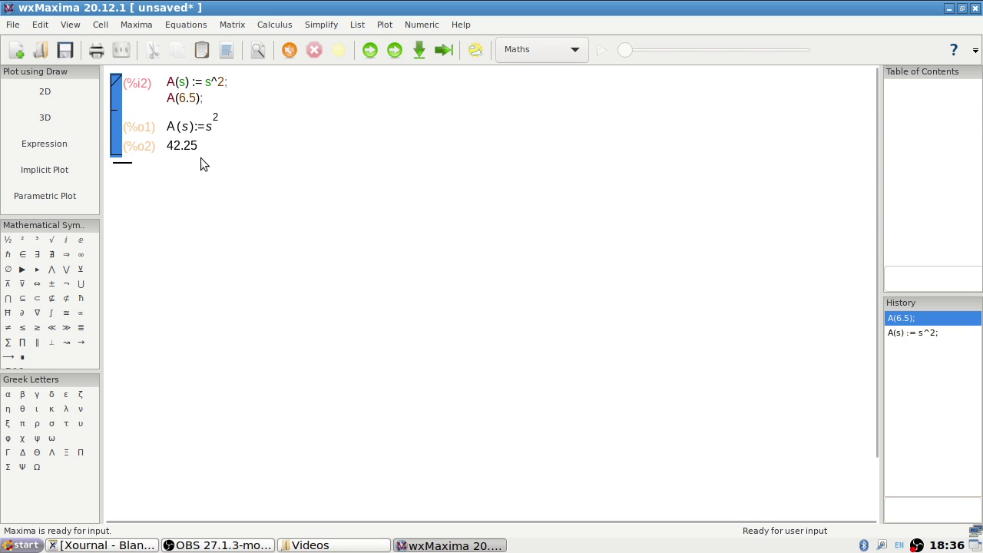
key(Return)
text(d)
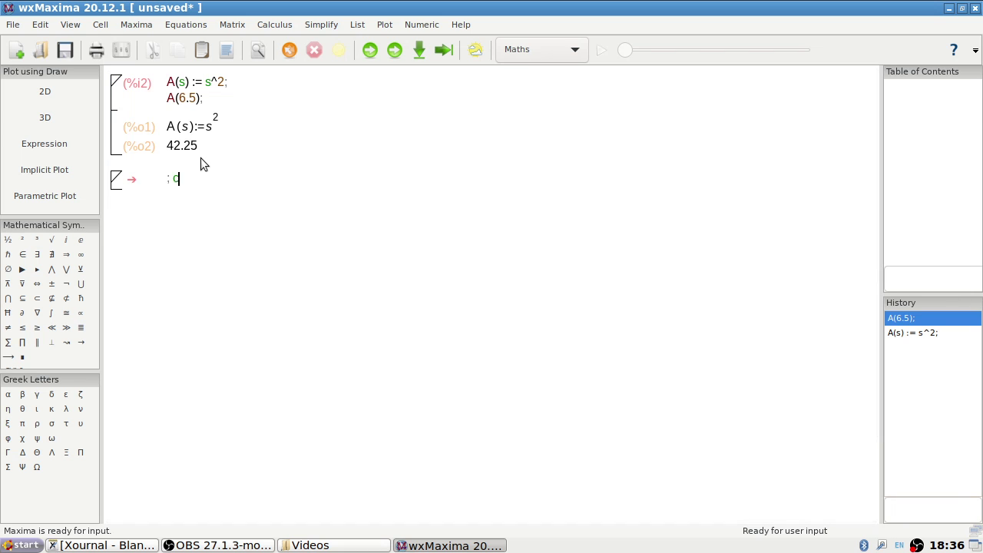
click(392, 51)
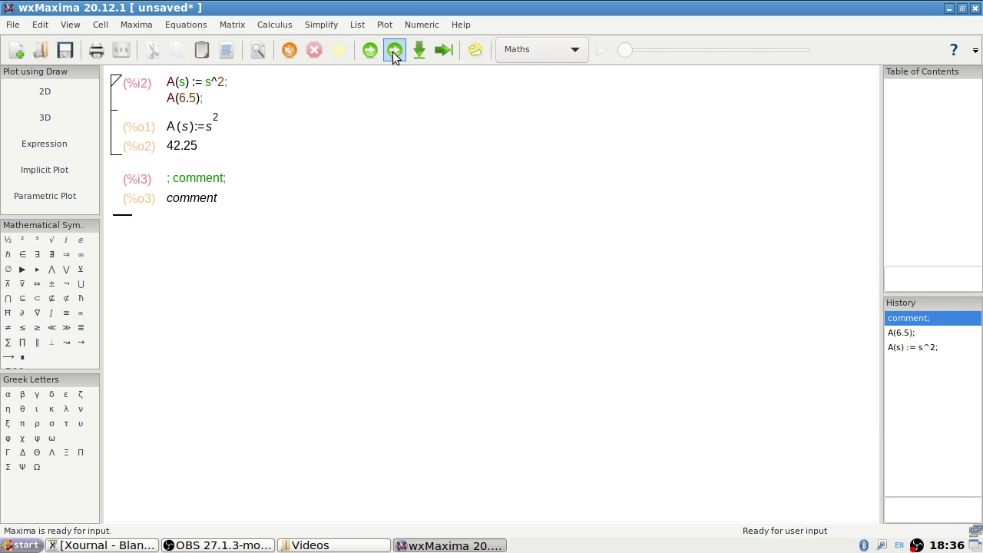
drag(226, 176, 175, 185)
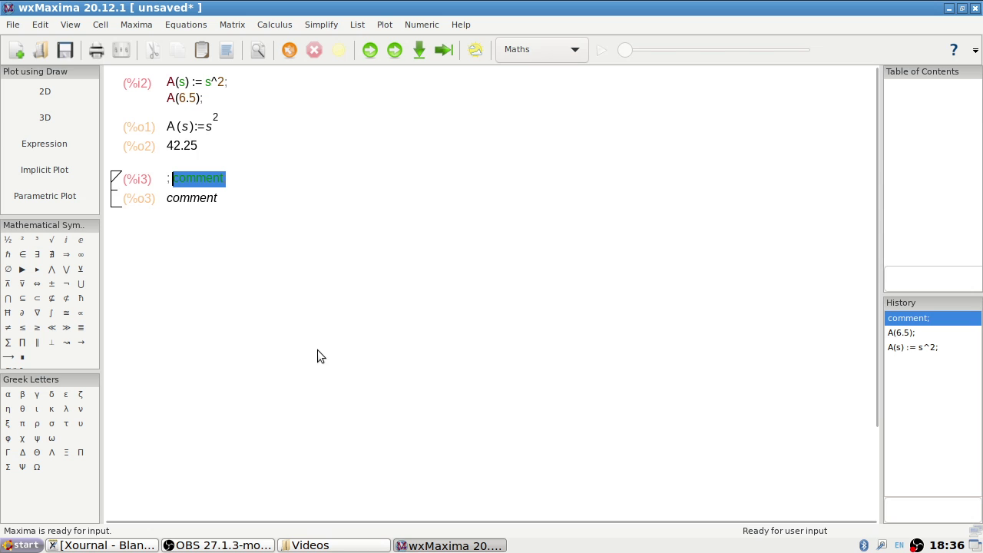
text(T)
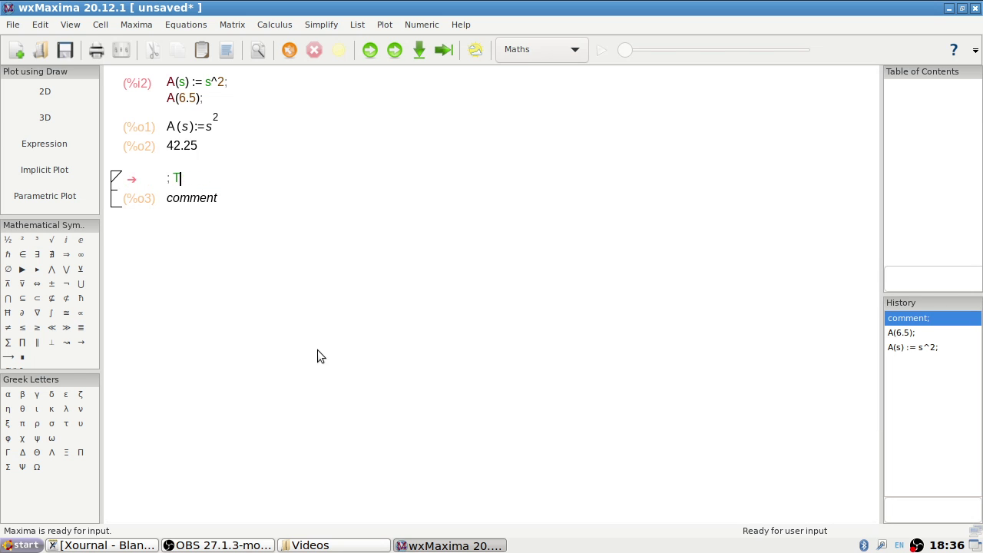
text(hA square of length)
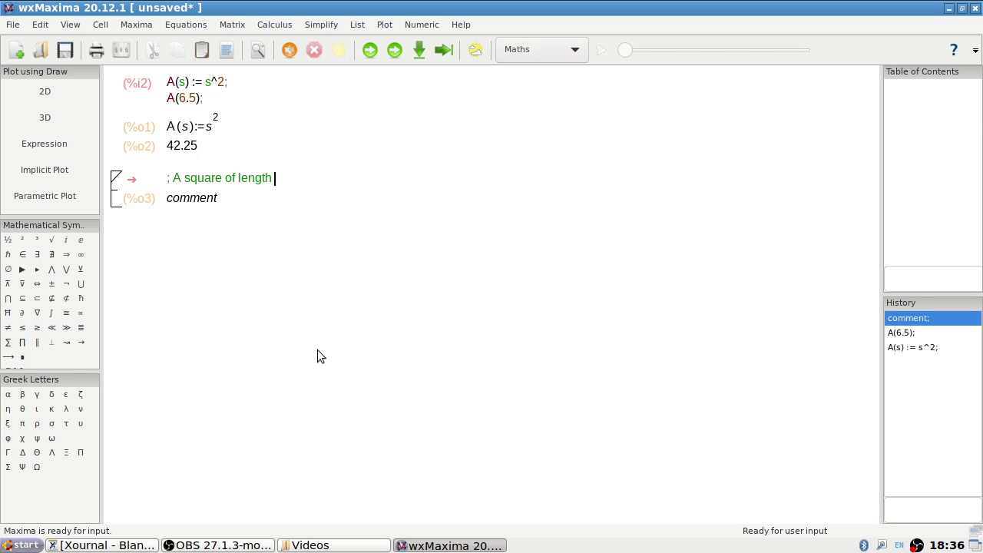
text( 6.5 units will have an area of)
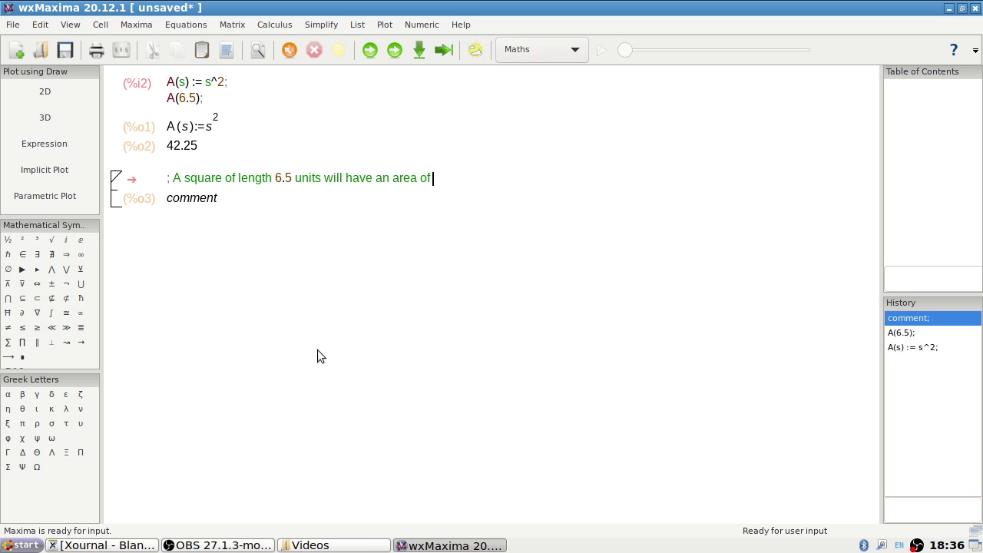
text( 32.25)
text(.25 units squ)
text(ared)
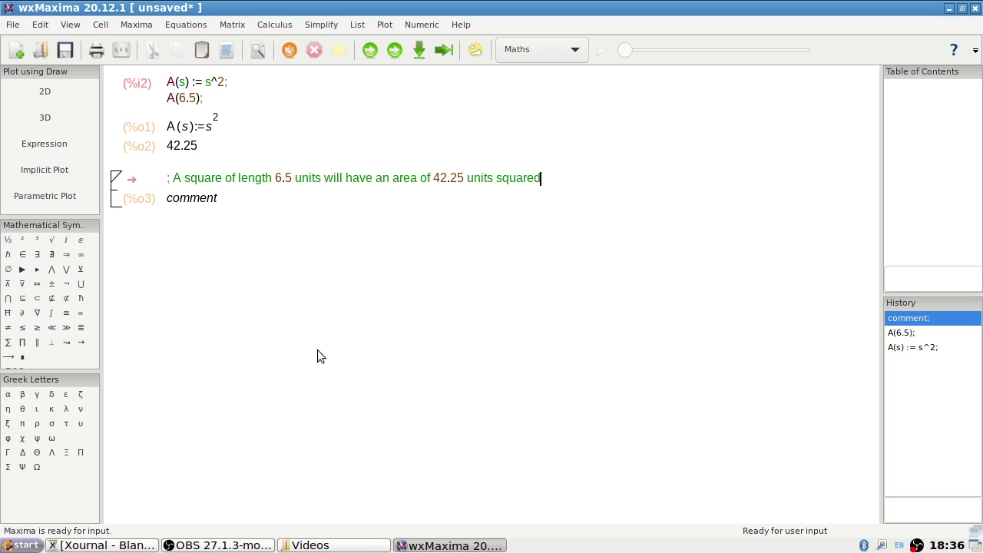
click(394, 50)
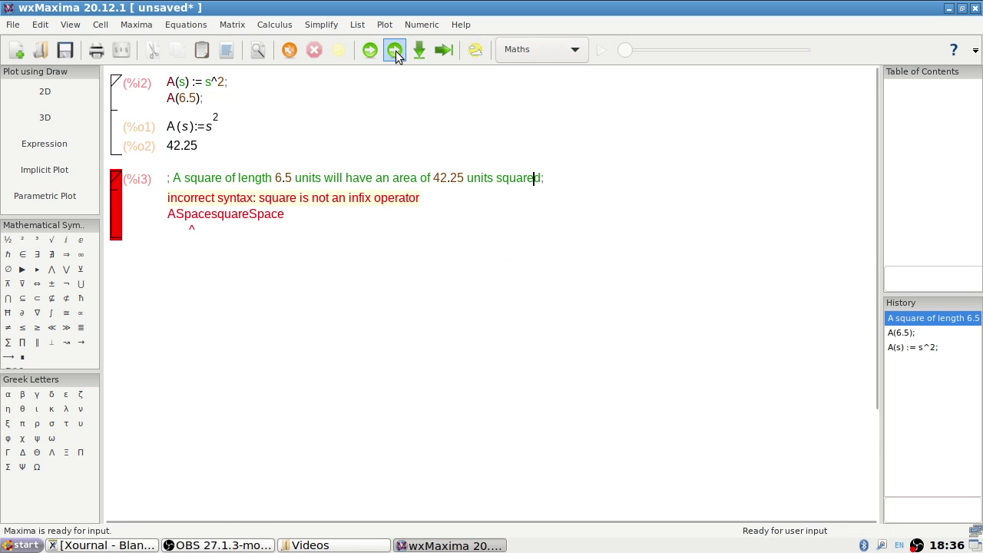
Step: Wrap the area sentence in /* */ comment markers and re-run so it parses without error
click(176, 187)
text(;)
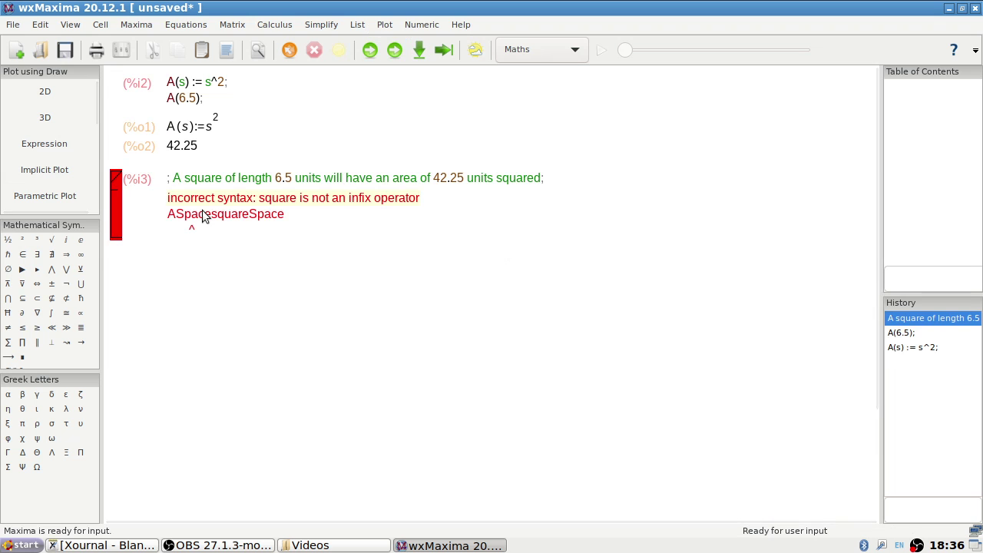
text( /*)
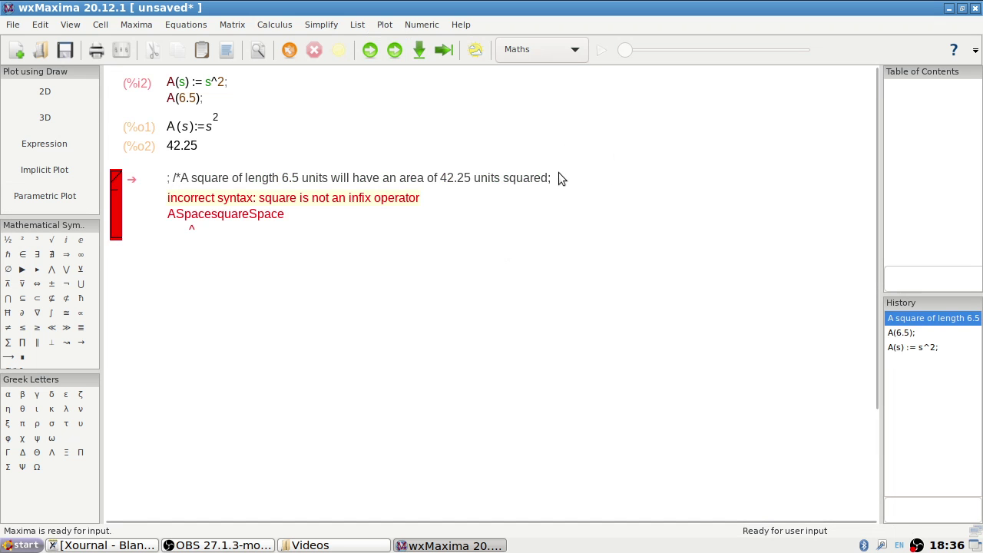
click(189, 180)
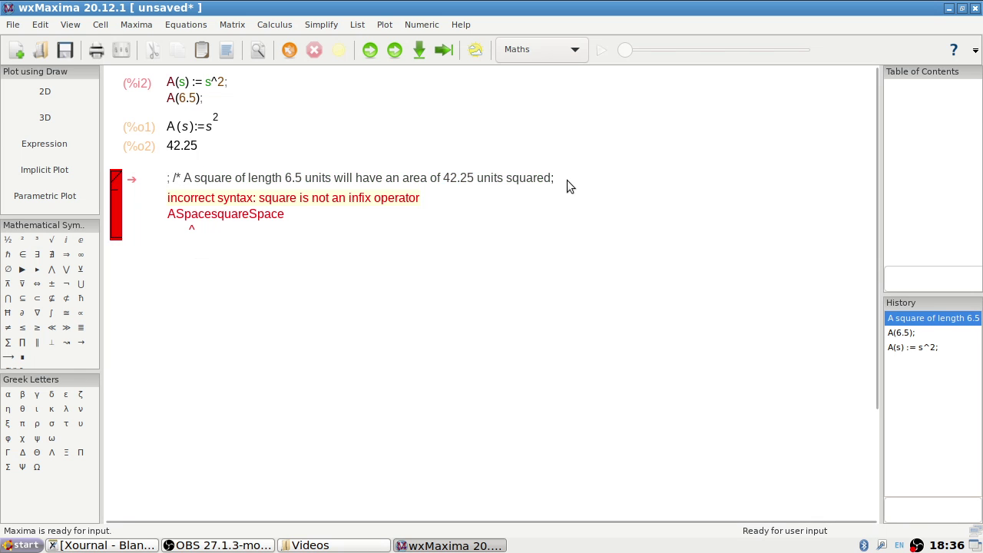
text(*/)
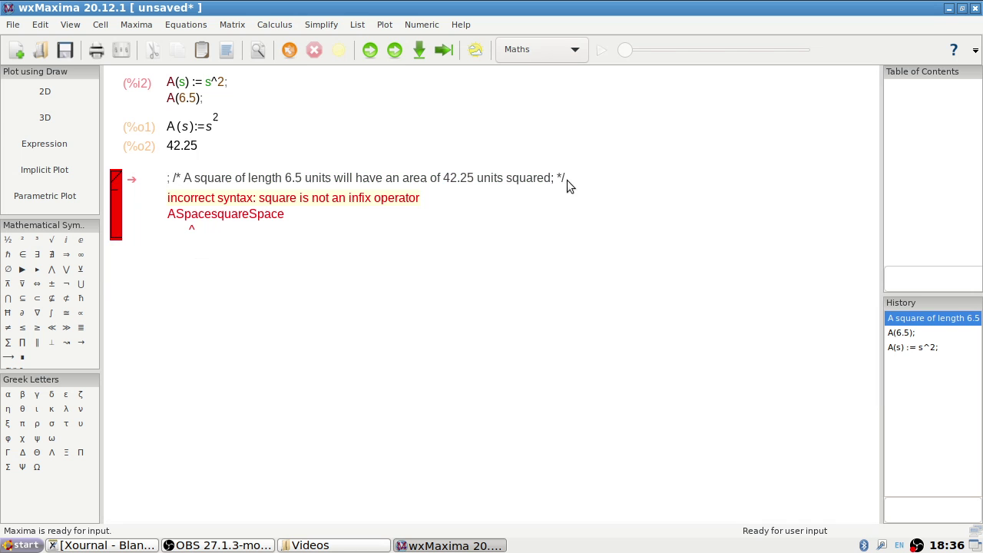
click(394, 53)
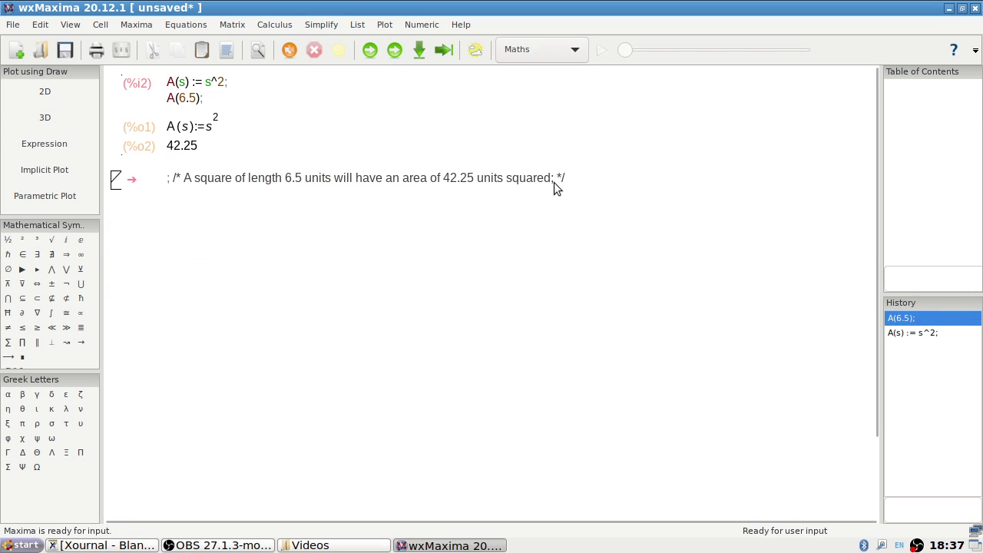
Step: Enter solve(A(s) = 56, s); below the comment and evaluate it, getting s = −2√14 and s = 2√14
click(612, 179)
text(solv)
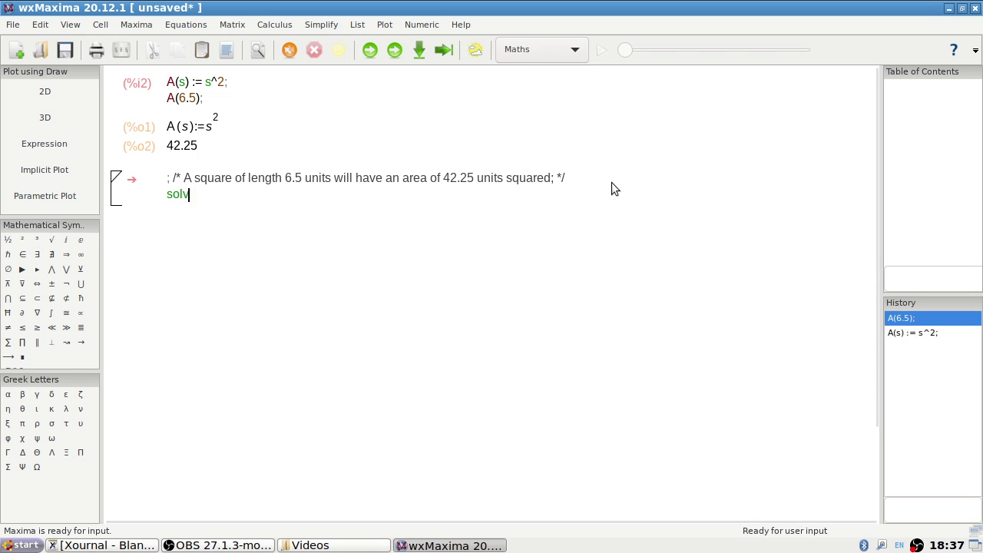
text(e(A(s)
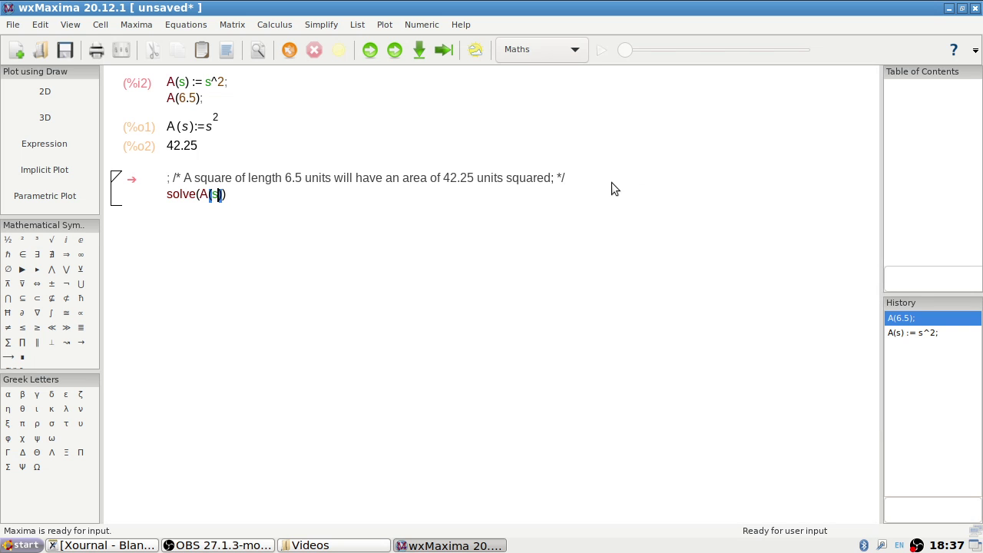
text() = 56, s);)
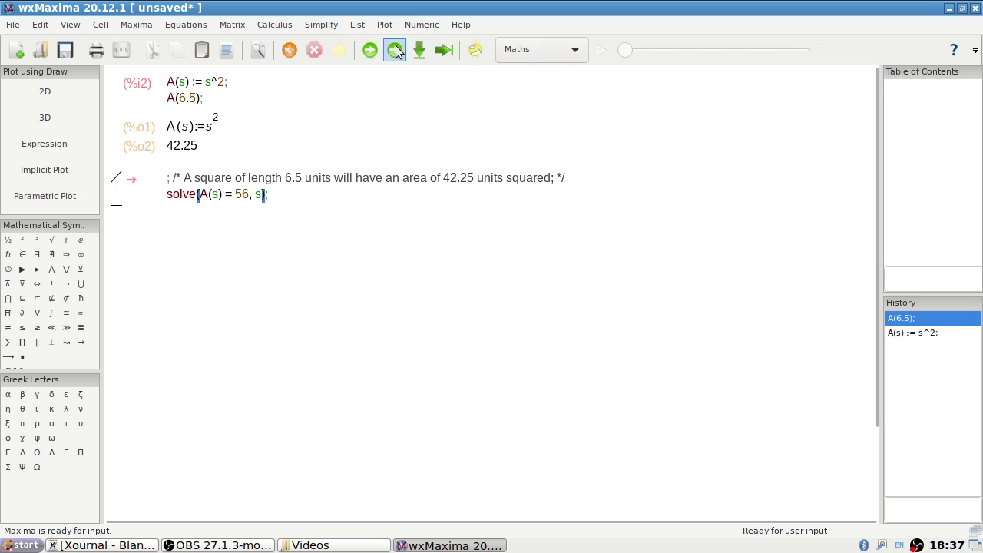
click(395, 49)
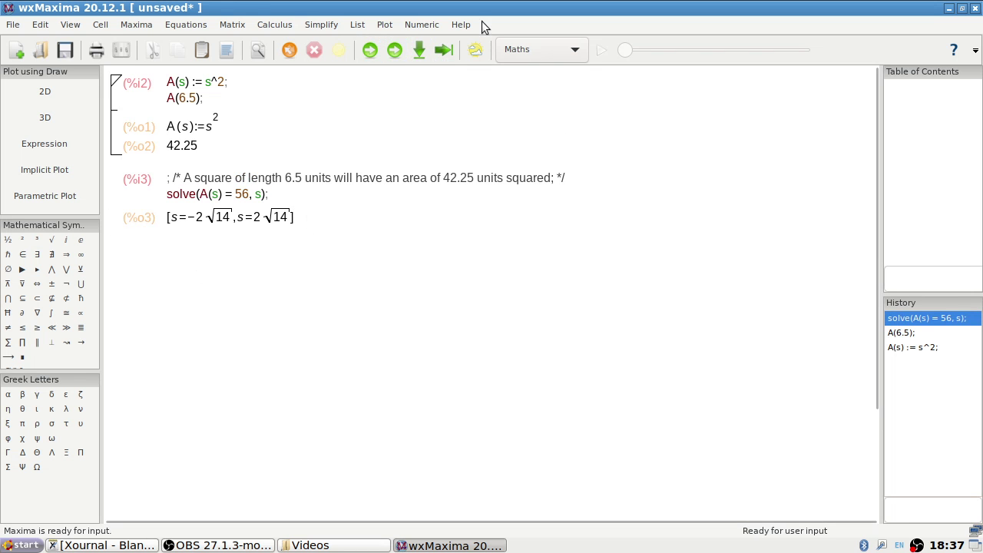
click(421, 24)
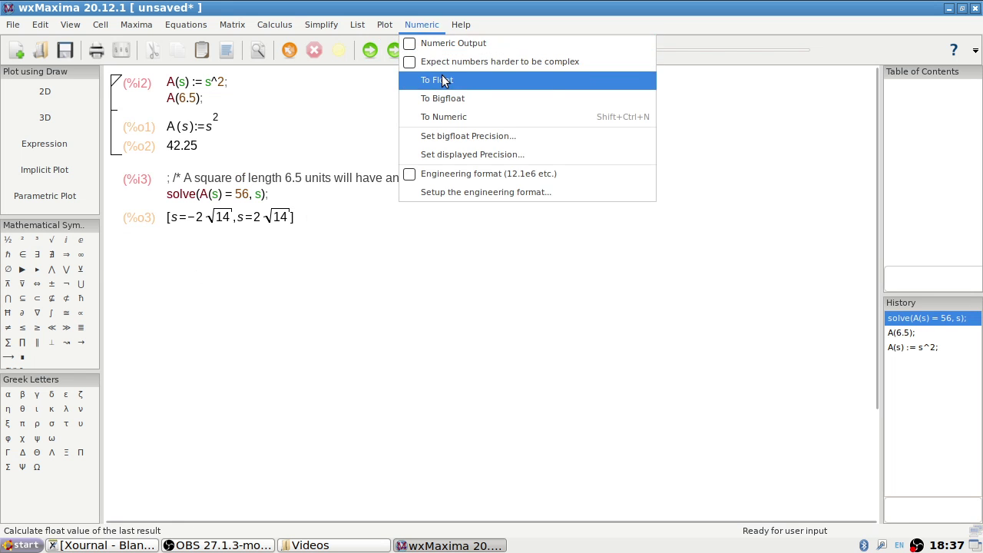
Step: Convert the solutions to decimals (s = ±7.483314773547883) and turn on Numeric Output
click(441, 77)
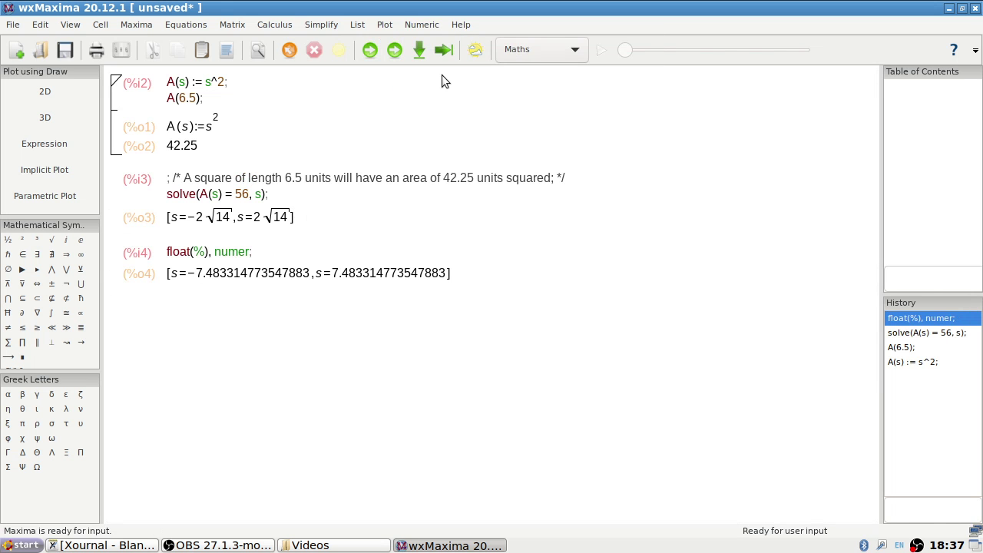
click(427, 28)
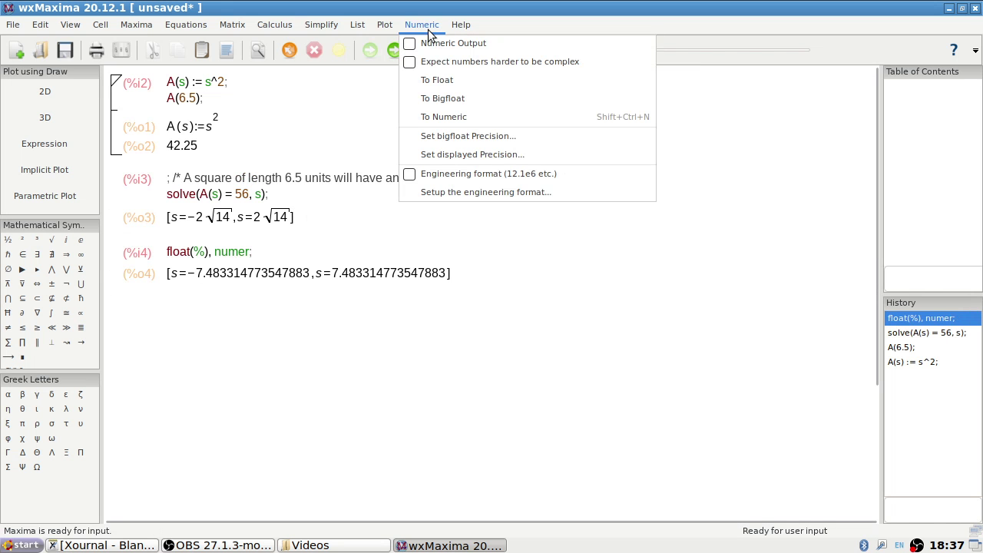
click(439, 43)
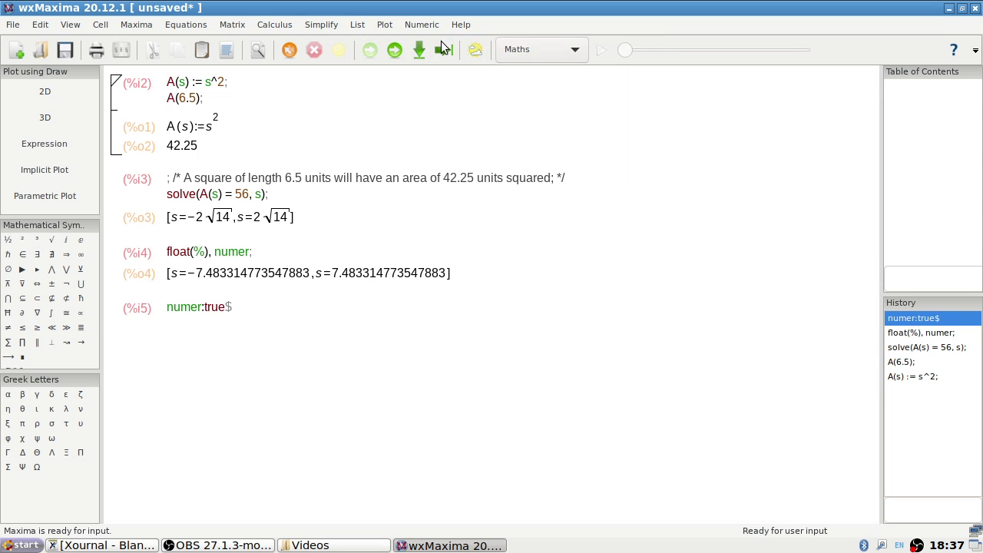
Step: Delete the inserted numer:true$ input and bring up the displayed-precision setting
click(435, 29)
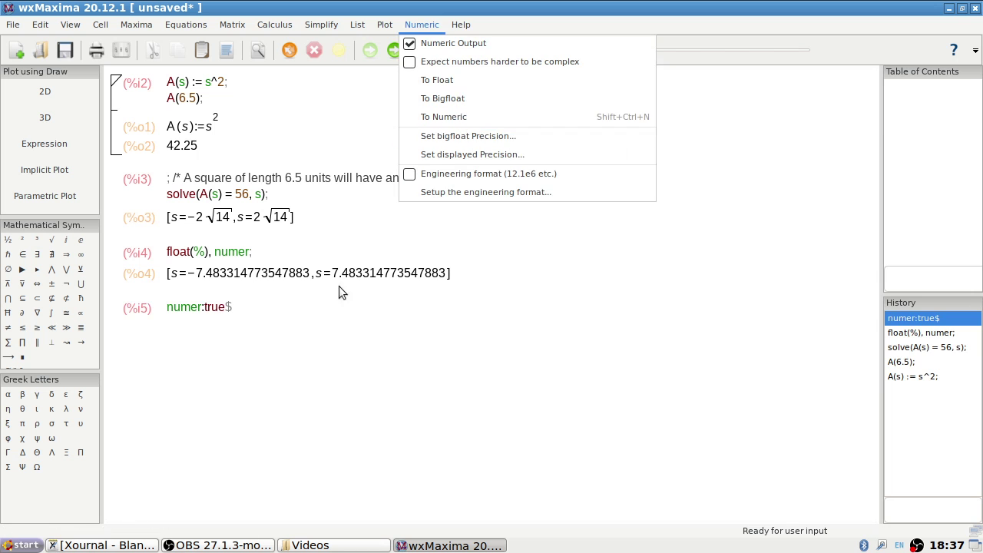
drag(245, 307, 165, 314)
key(Delete)
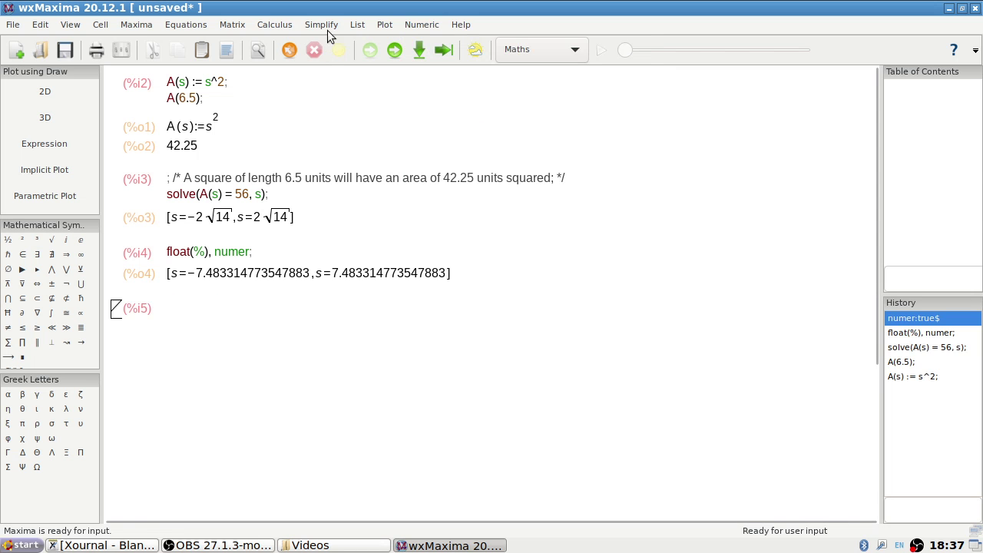
click(423, 26)
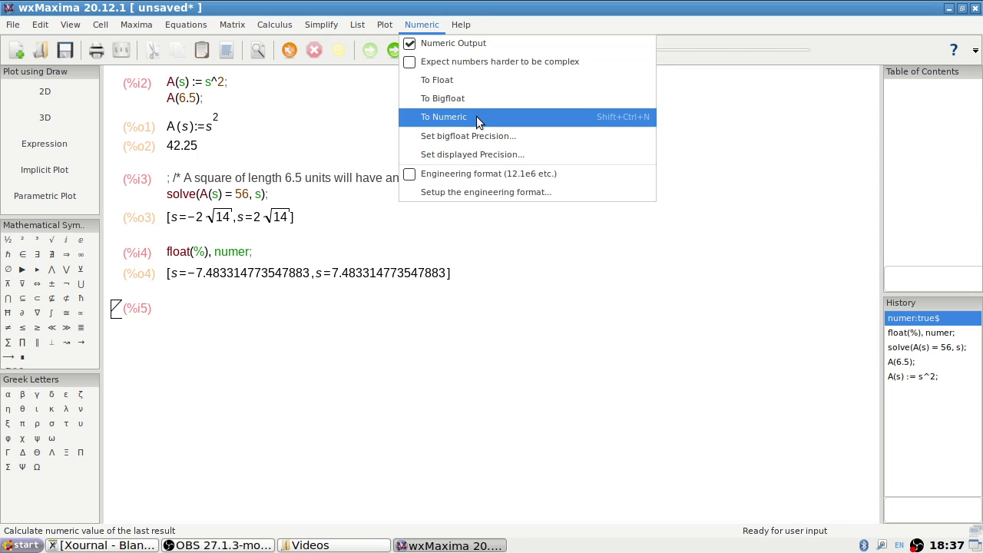
Step: Set the displayed precision to 2 digits and re-evaluate all cells
click(505, 154)
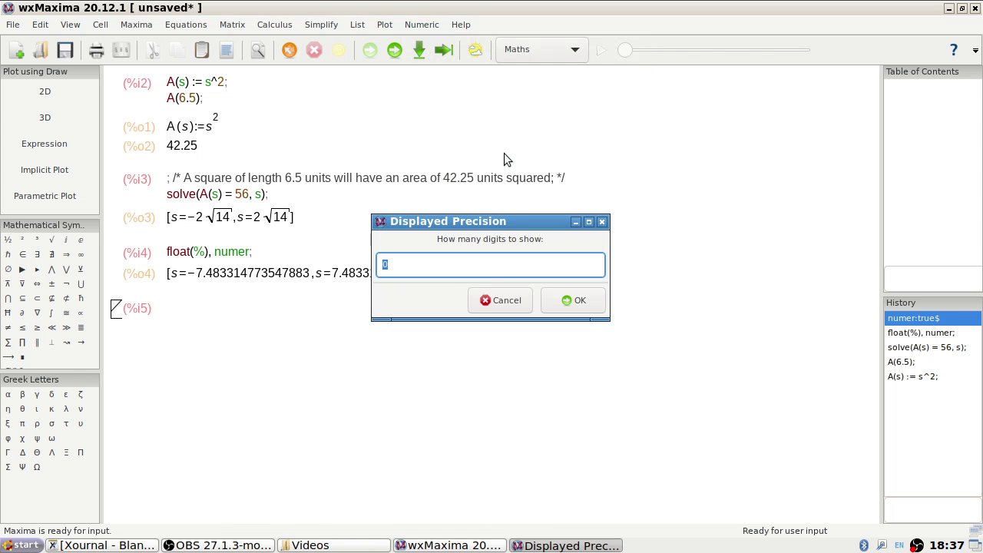
text(2)
click(566, 305)
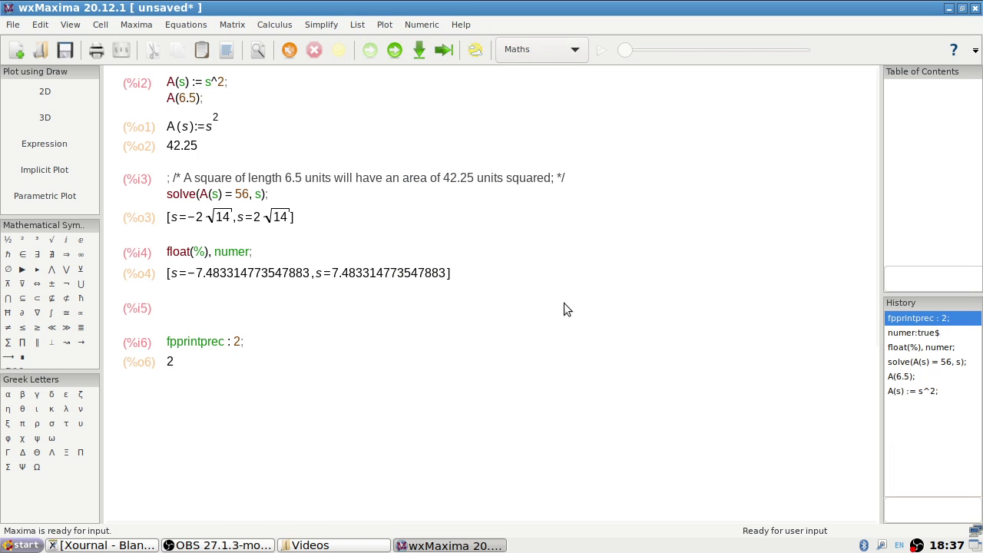
click(394, 51)
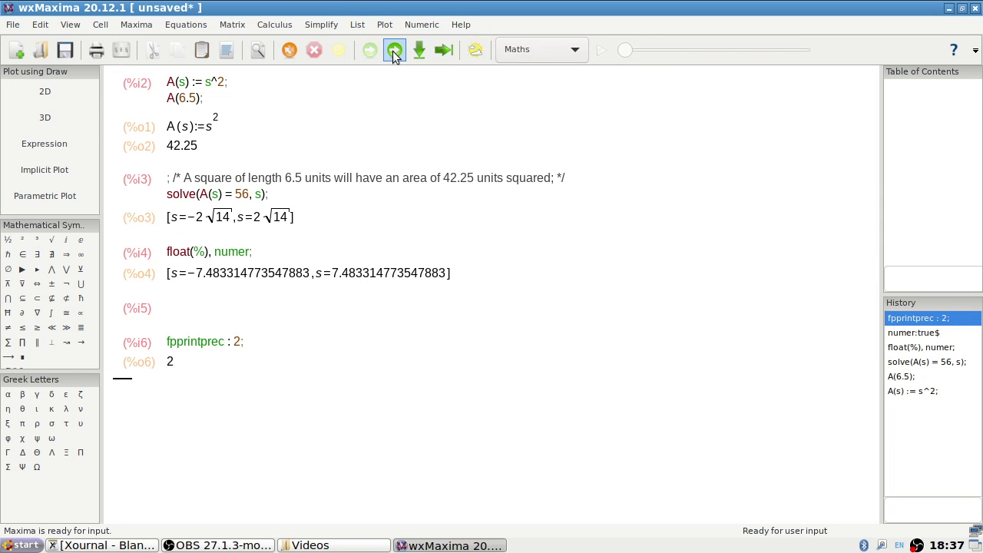
Step: Move fpprintprec : 2; onto its own line before float(%), numer, clear the emptied cell, and re-evaluate
drag(243, 341, 171, 341)
key(ctrl+c)
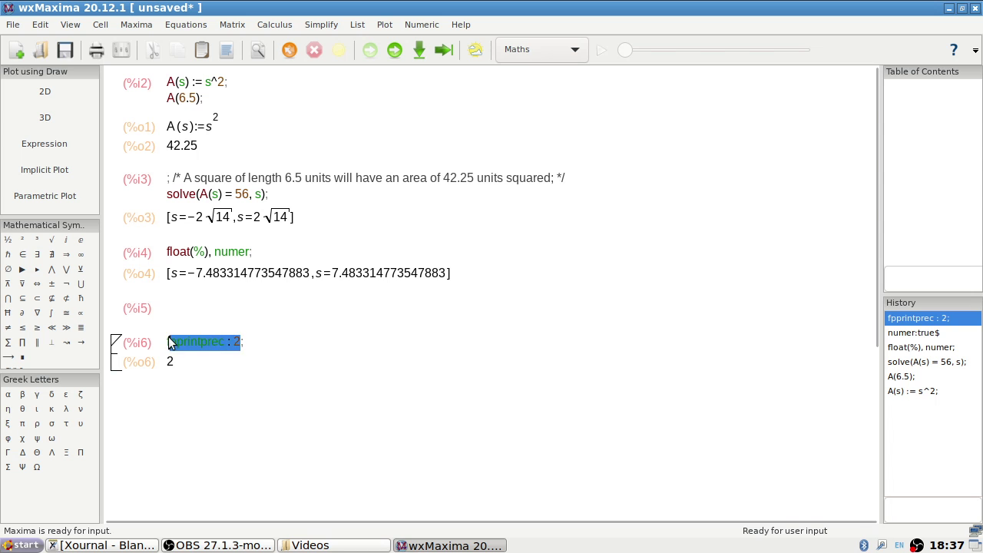
key(BackSpace)
click(168, 252)
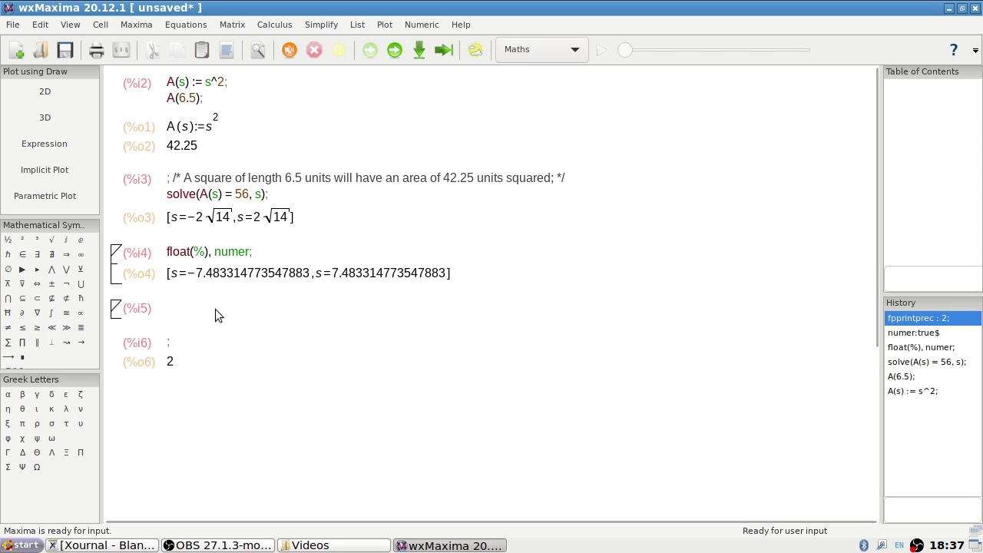
key(ctrl+v)
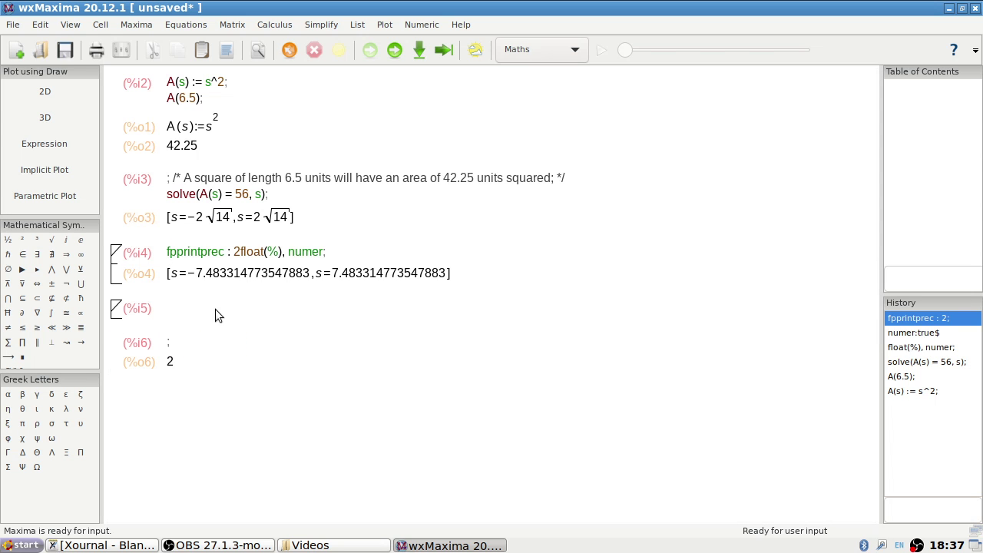
text(;)
key(Return)
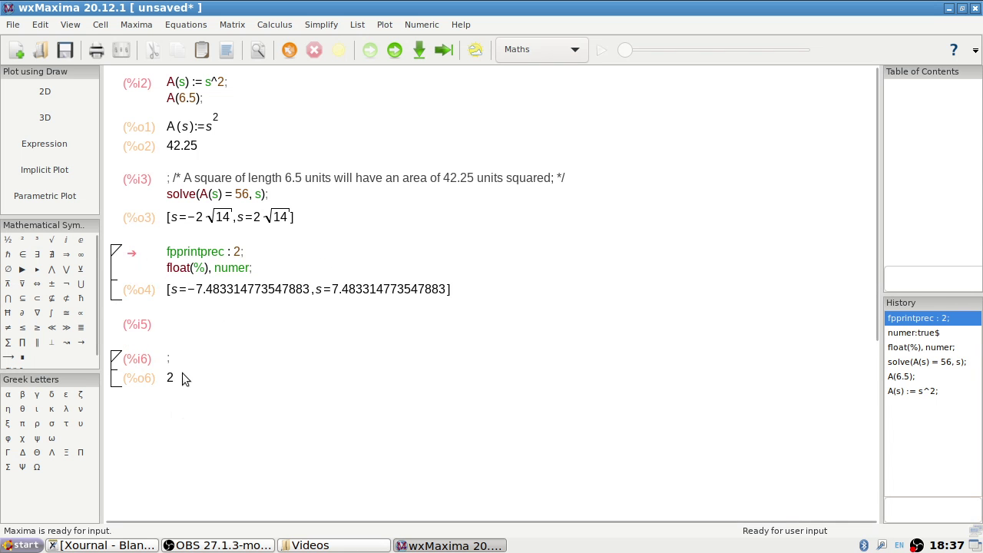
click(178, 359)
key(BackSpace)
click(392, 56)
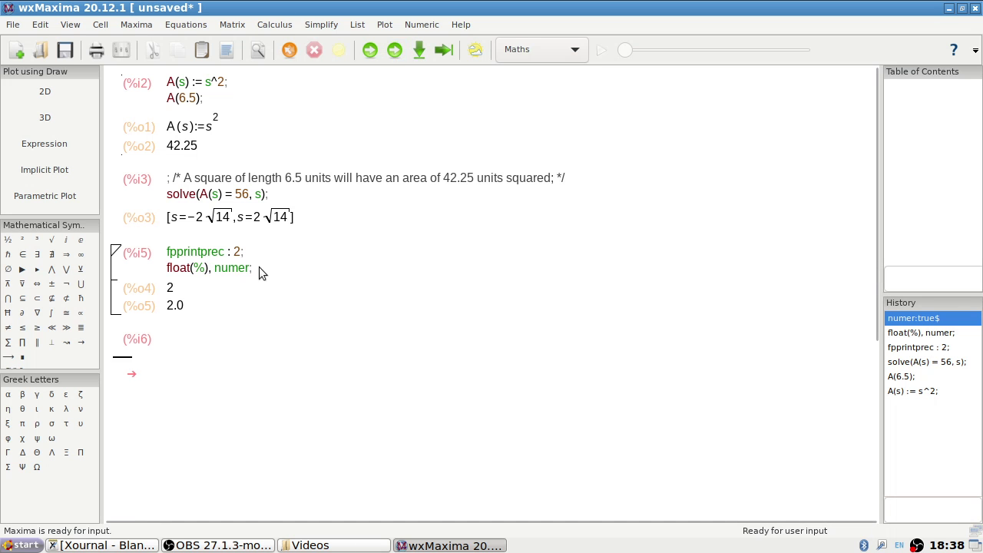
Step: Move the fpprintprec and float(%), numer lines above the solve command and re-evaluate all cells
drag(259, 269, 166, 249)
key(ctrl+c)
key(BackSpace)
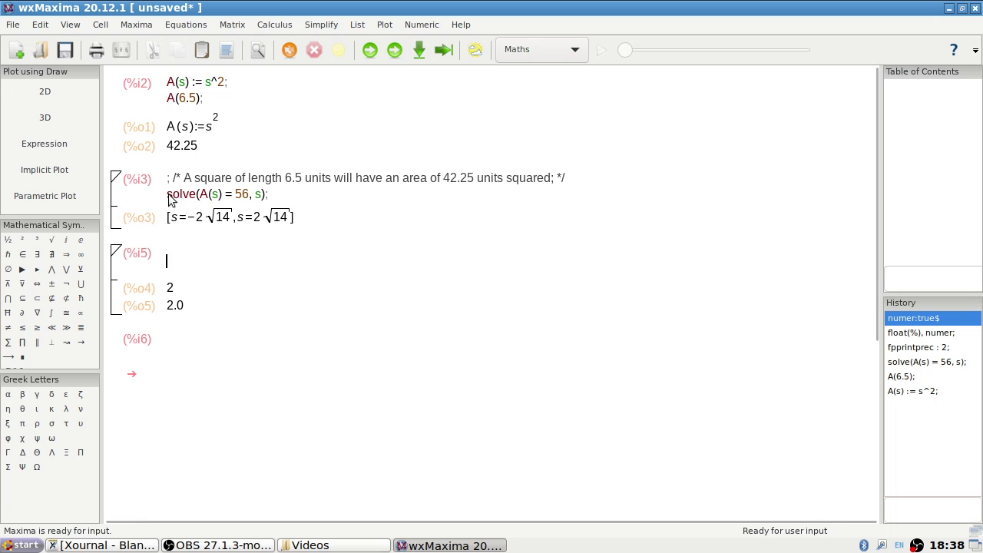
click(168, 194)
key(Return)
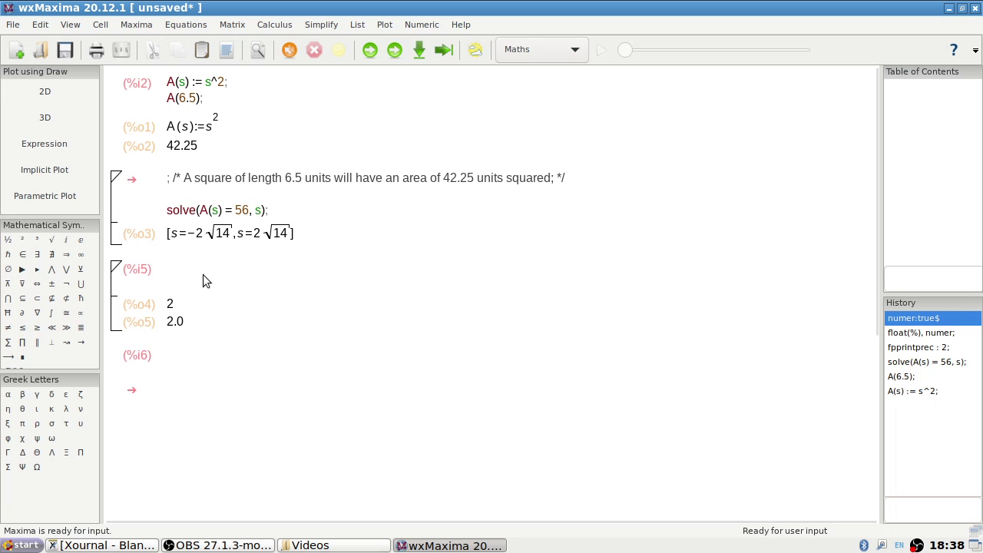
key(ctrl+v)
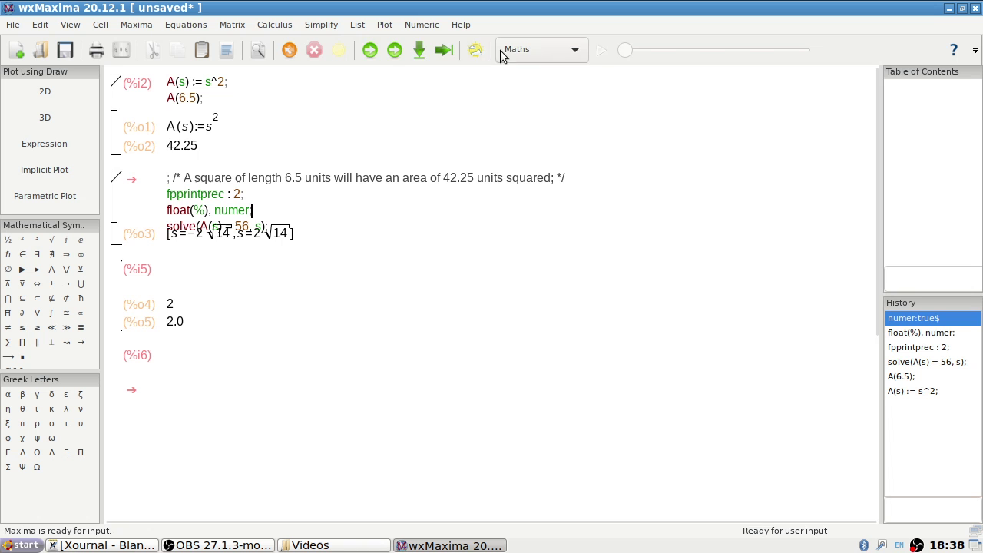
click(396, 51)
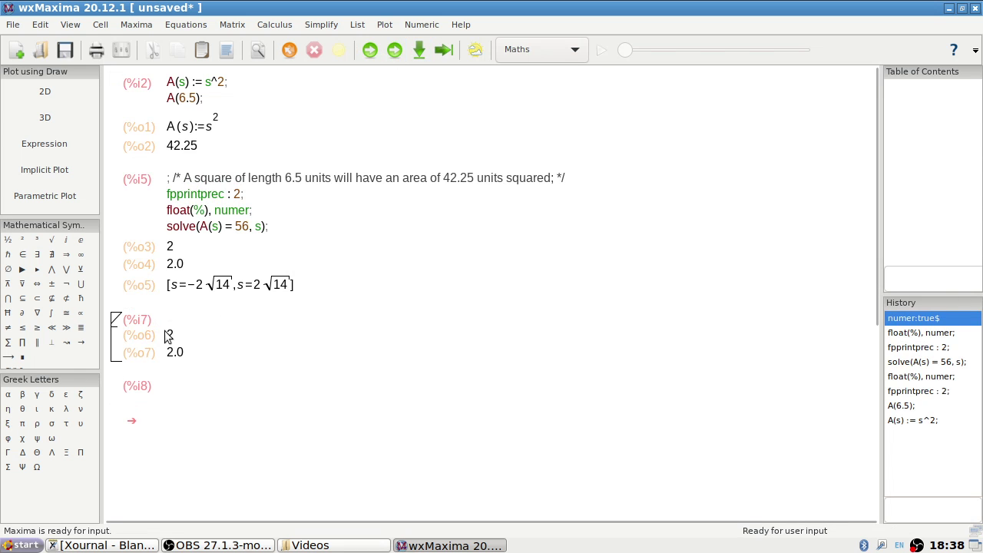
drag(169, 338, 191, 359)
Step: Delete the leftover duplicate cells and apply Numeric > To Numeric to the last result
key(Delete)
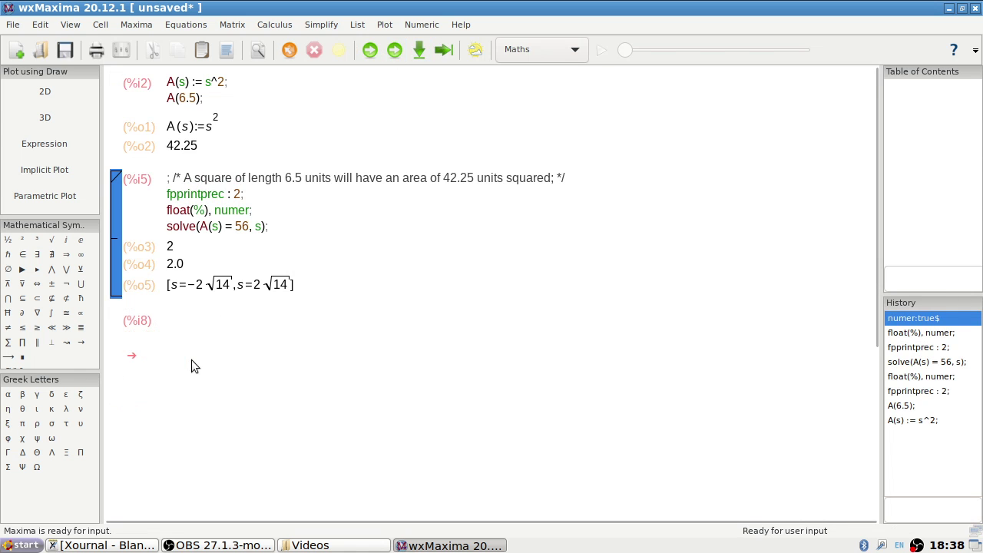
click(176, 321)
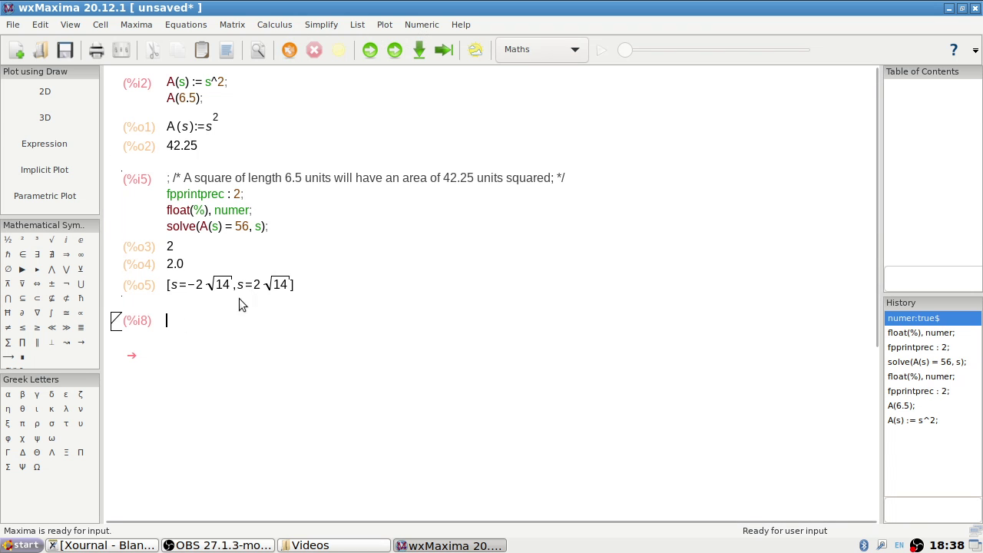
click(384, 25)
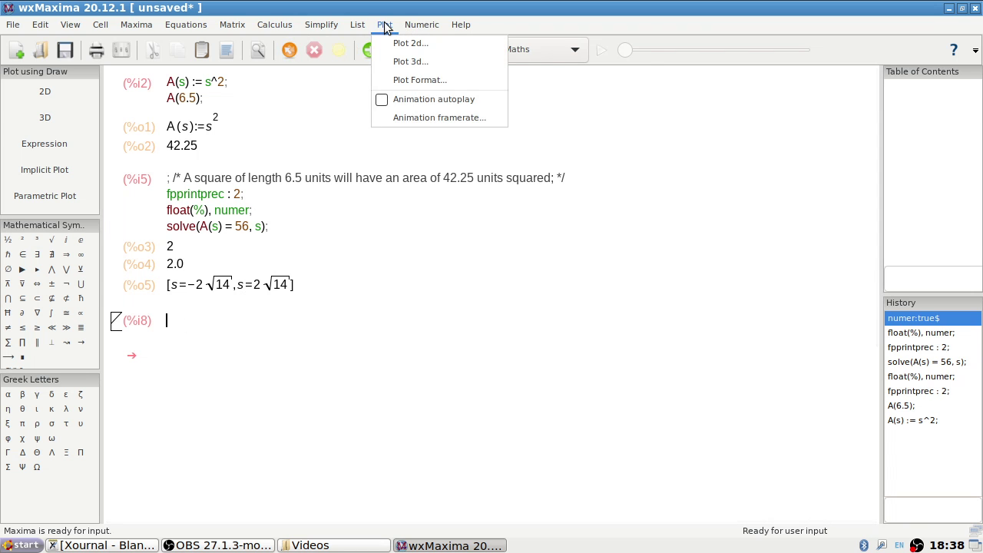
mouse_move(410, 27)
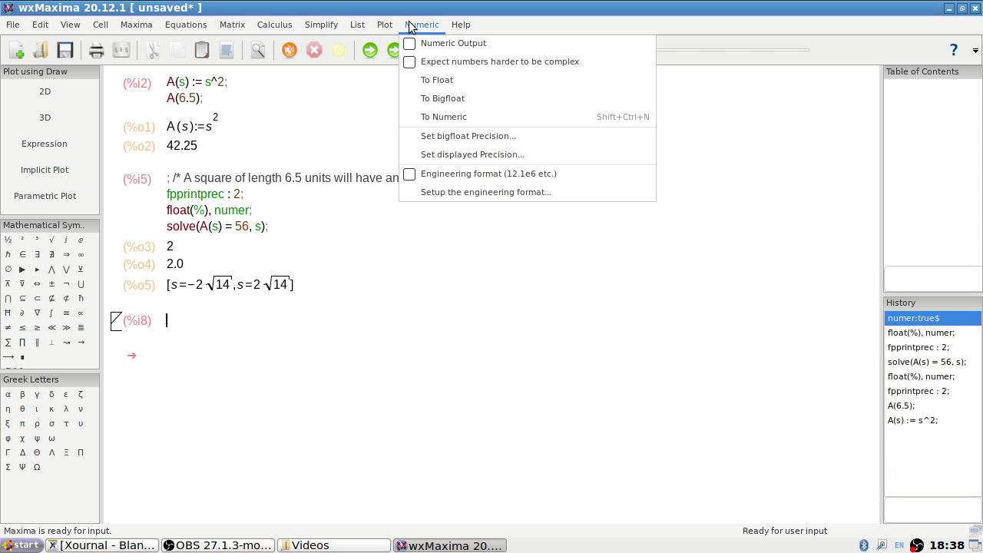
click(452, 116)
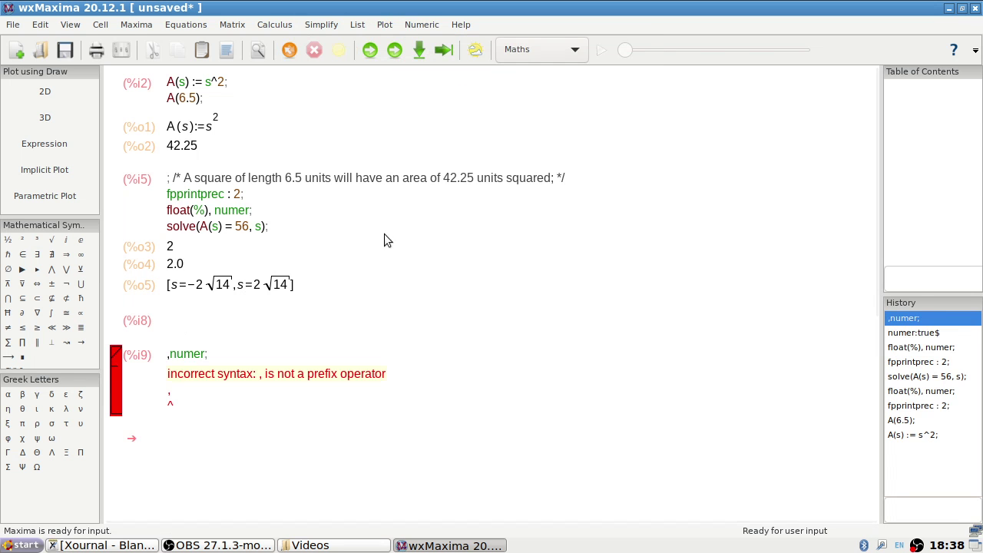
Step: Clear out and remove the faulty ,numer; error cell
click(164, 361)
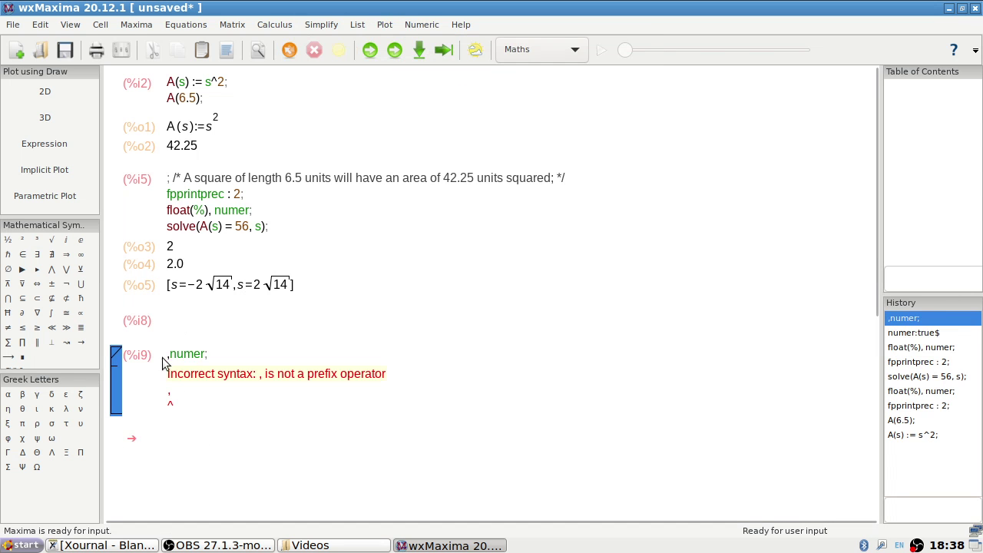
click(177, 355)
key(Delete)
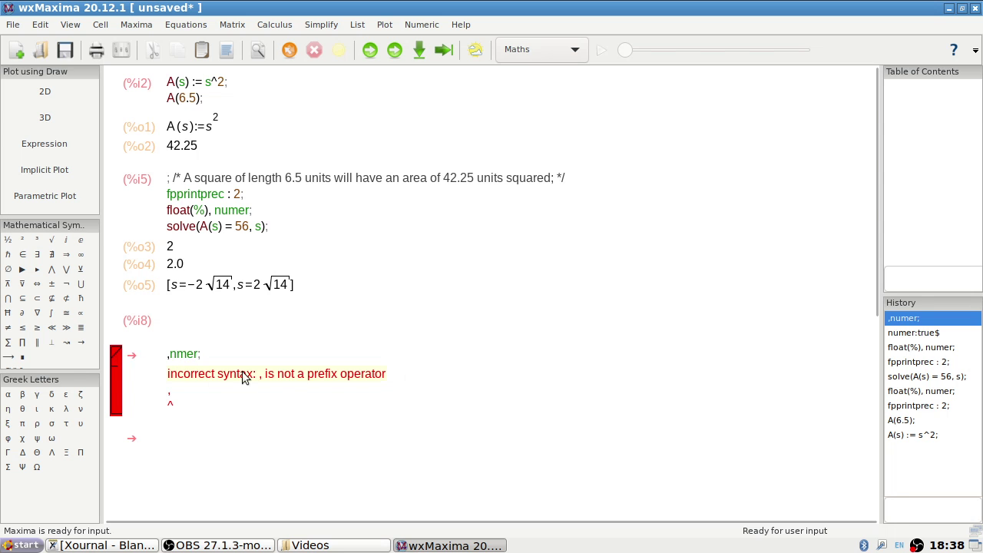
double_click(177, 358)
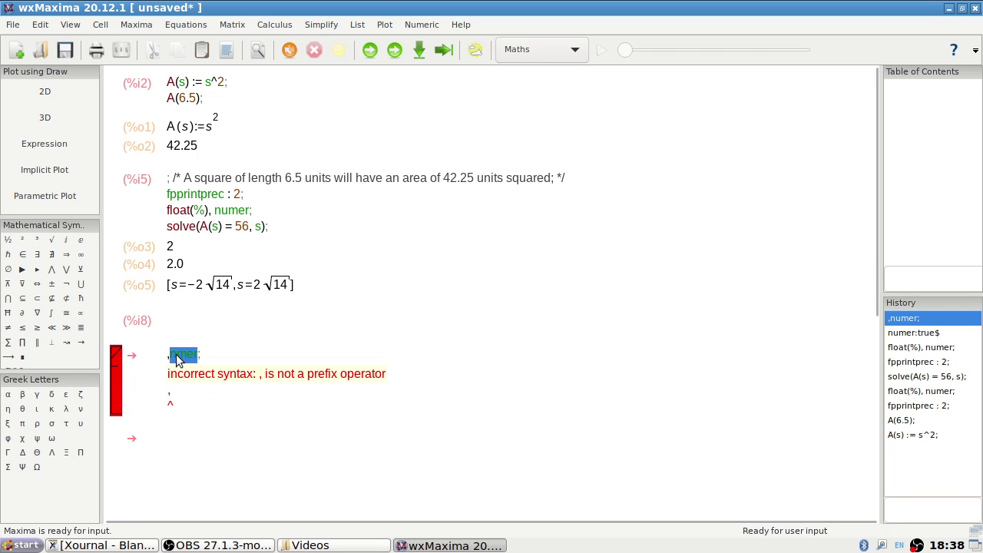
key(Delete)
key(BackSpace)
key(Delete)
key(BackSpace)
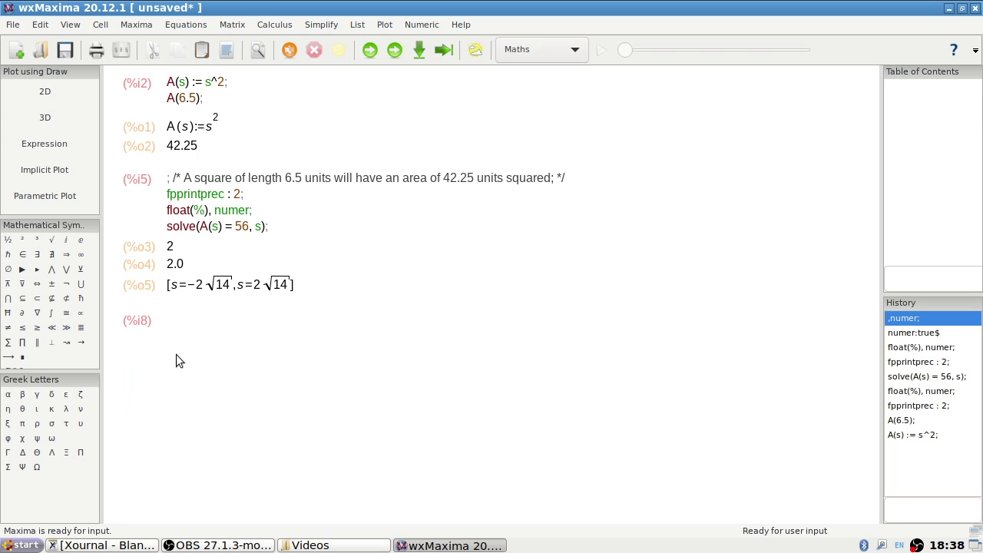
Step: Apply To Numeric with the caret on the solve line and re-evaluate, producing a solve,numer; cell
click(168, 288)
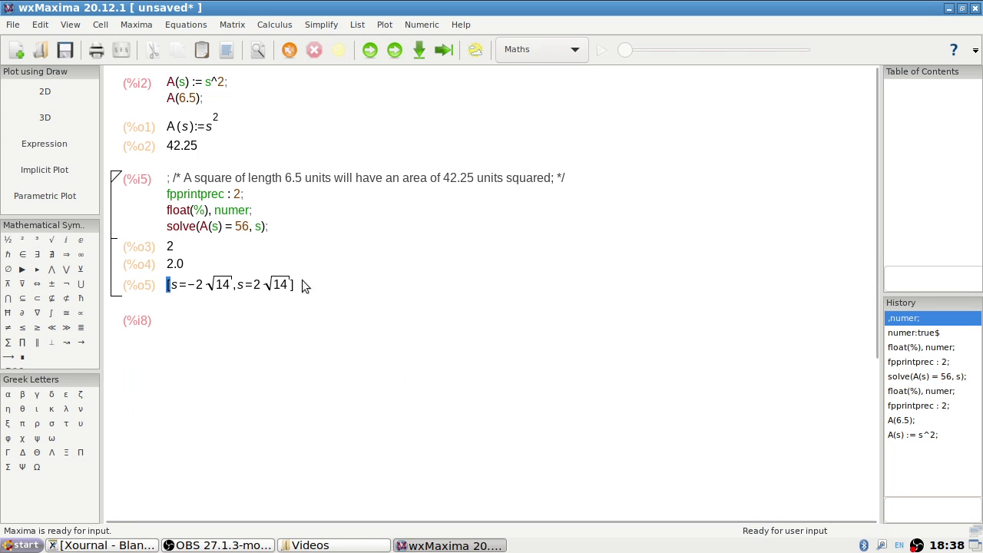
click(198, 286)
mouse_move(199, 289)
mouse_down()
mouse_move(189, 249)
mouse_move(198, 286)
mouse_up()
click(169, 227)
click(422, 25)
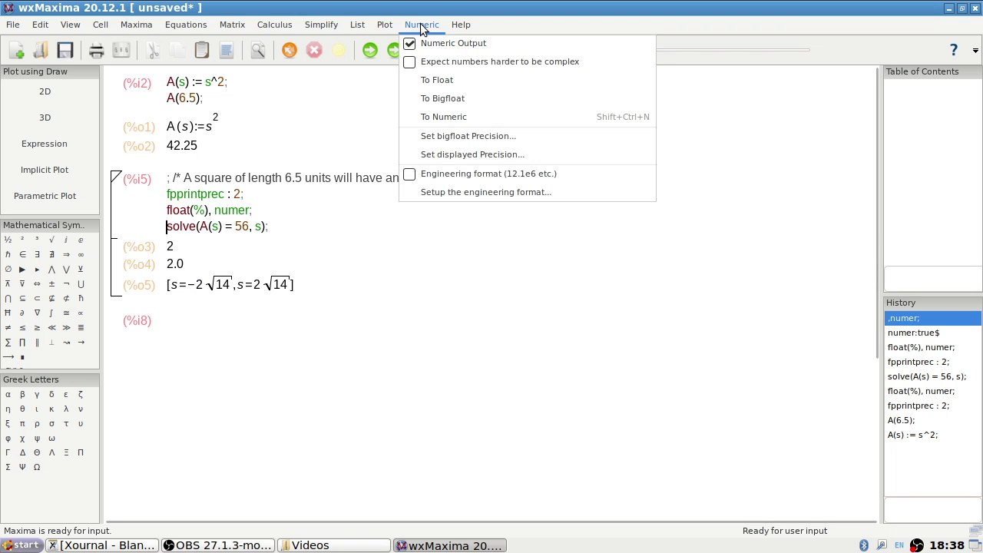
click(444, 110)
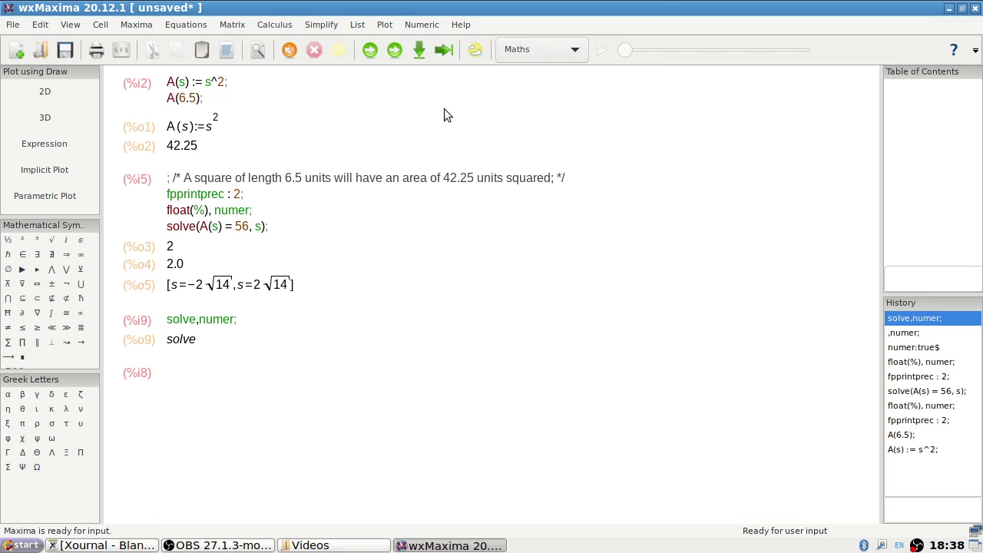
click(394, 50)
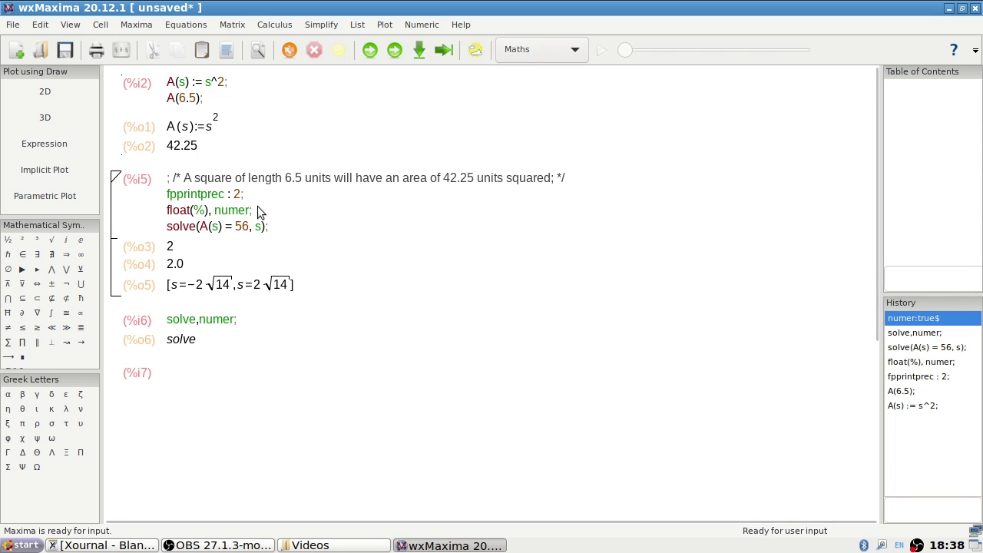
Step: Cut the float(%), numer line and restore it below the solve line
drag(258, 206, 167, 213)
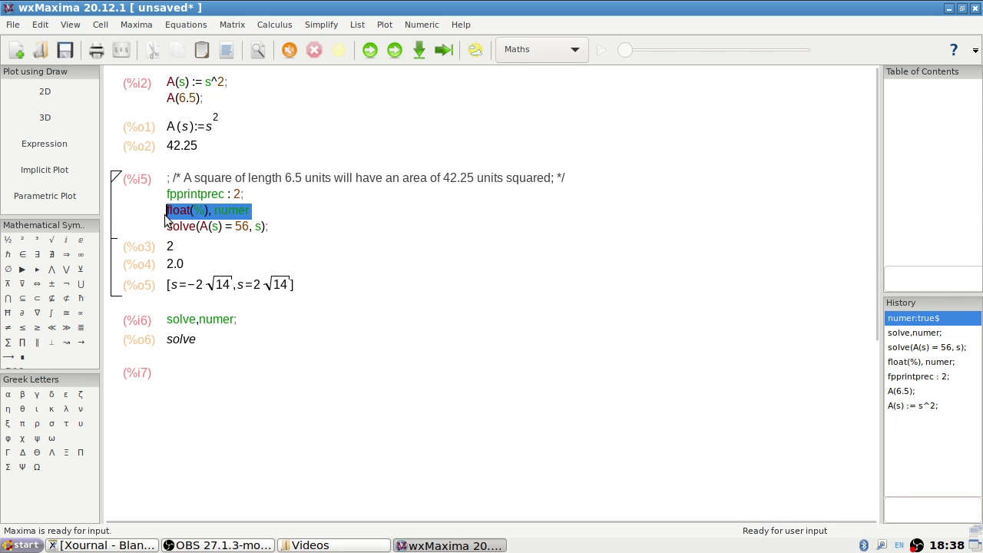
key(Delete)
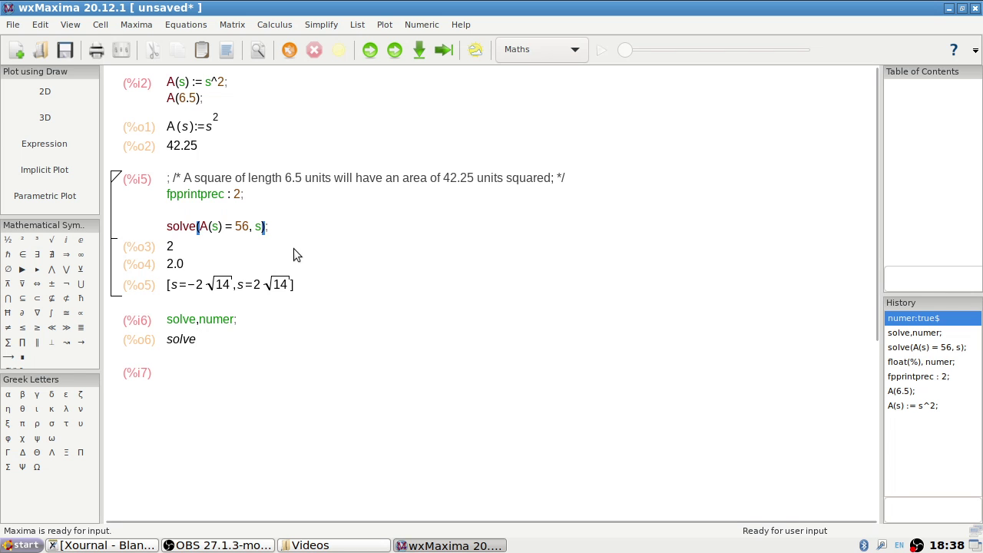
key(ctrl+z)
key(ctrl+z)
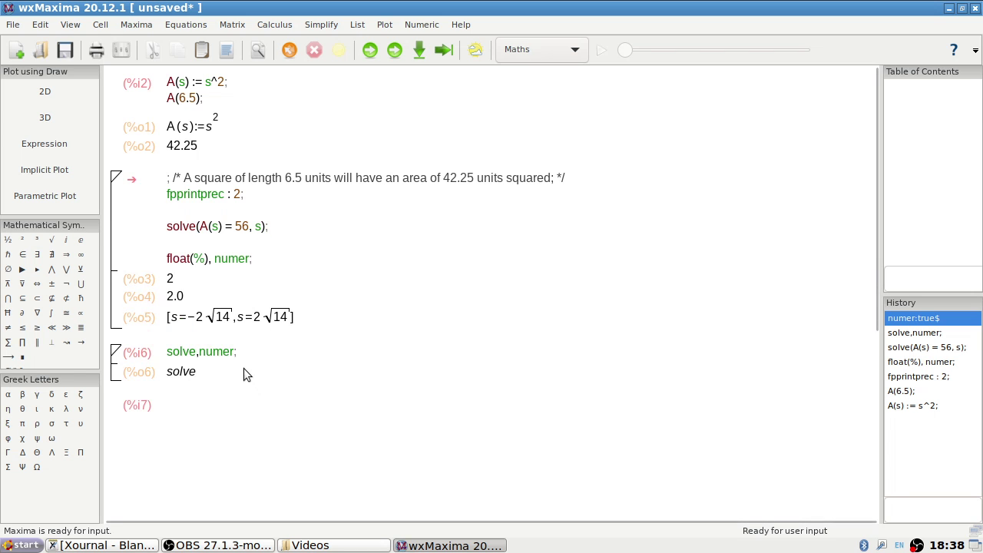
Step: Delete the solve,numer; cell and re-evaluate, giving s = −7.4 and s = 7.4
click(124, 350)
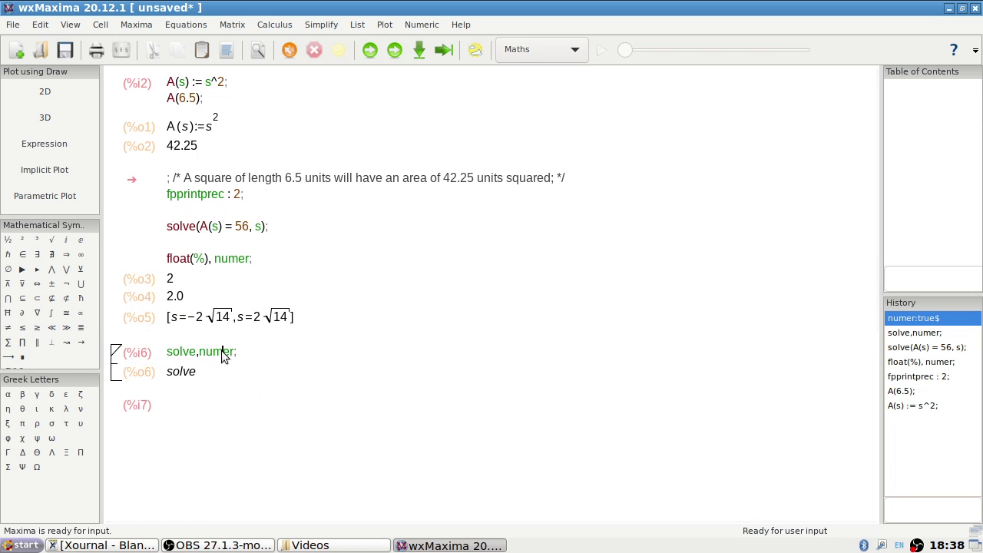
drag(233, 352, 167, 353)
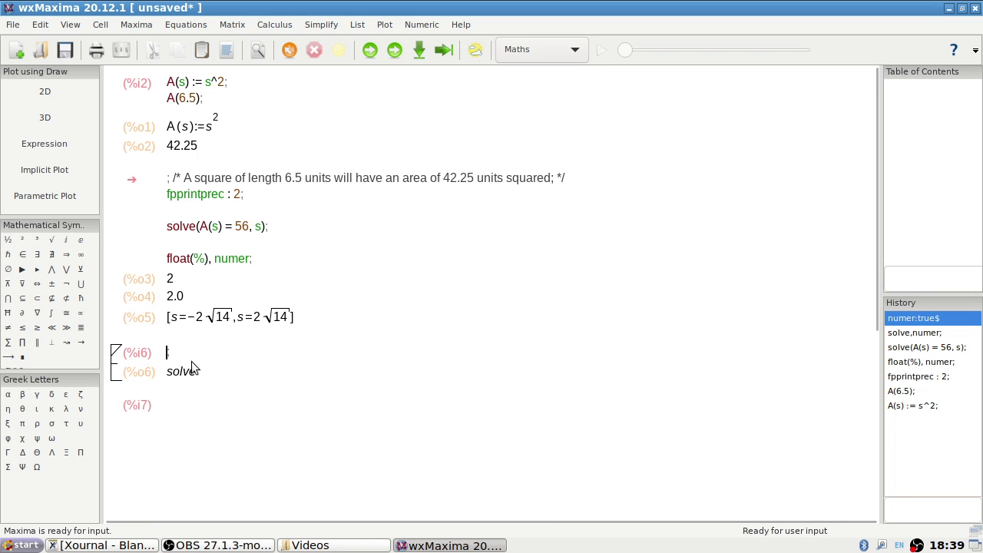
key(BackSpace)
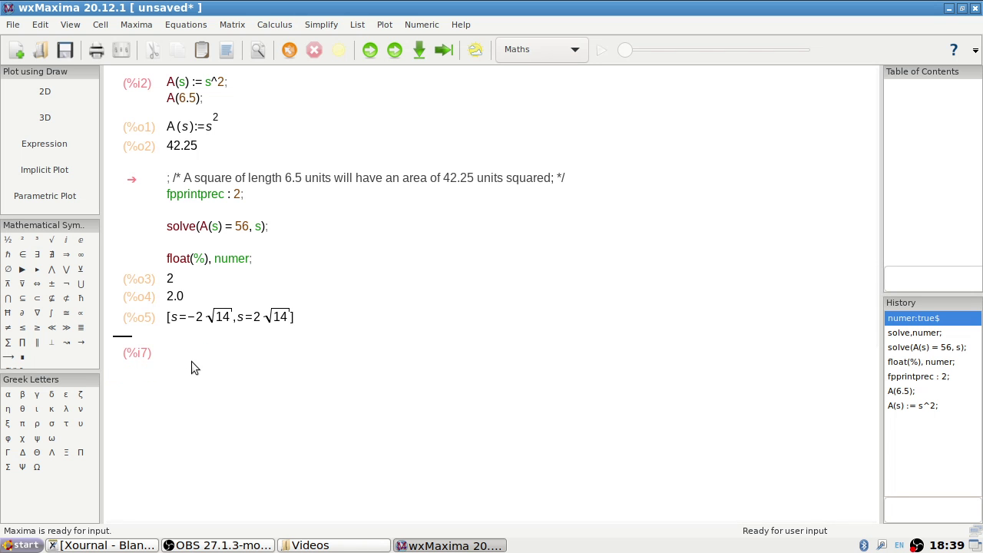
click(395, 50)
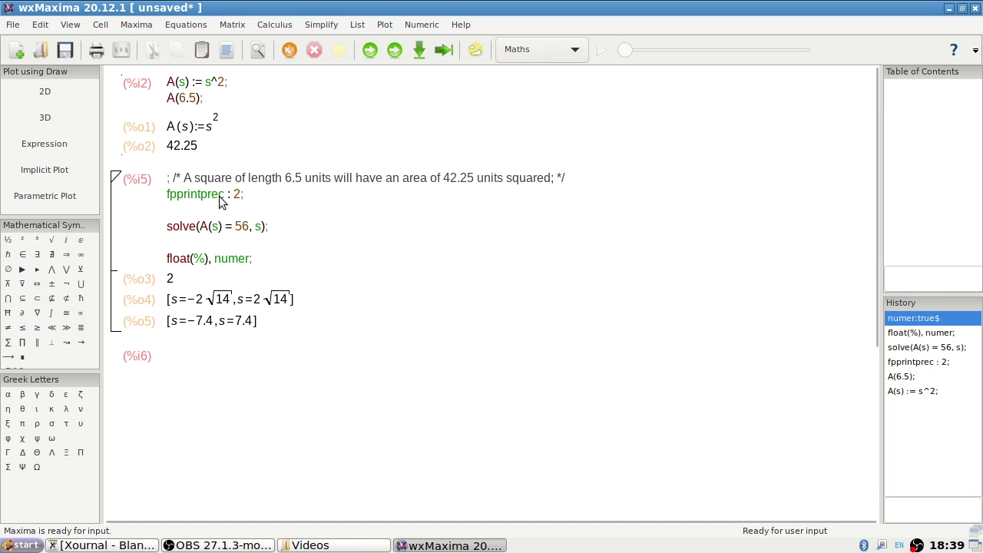
Step: Cut fpprintprec : 2, paste it on a new line below the solve line, and re-evaluate
drag(239, 196, 167, 196)
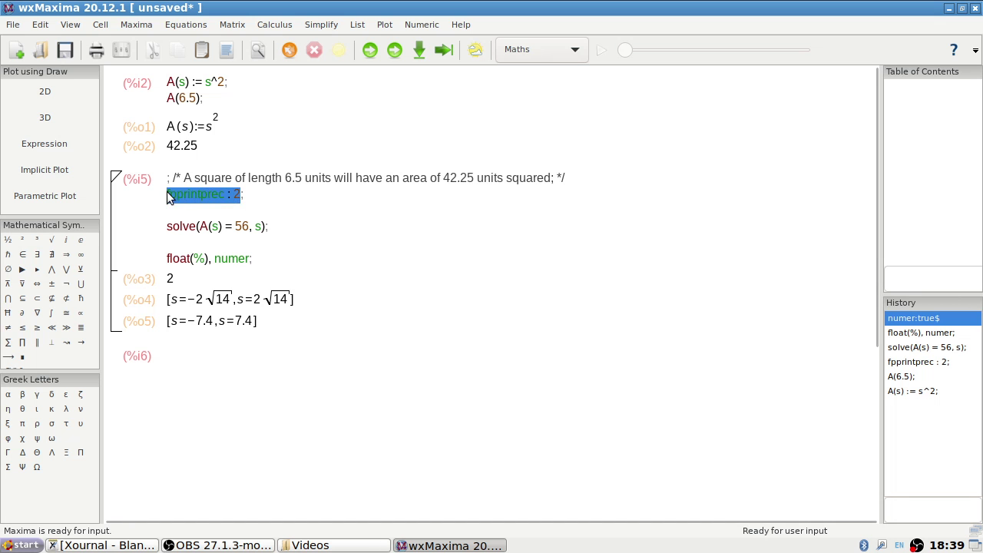
key(Delete)
key(ctrl+z)
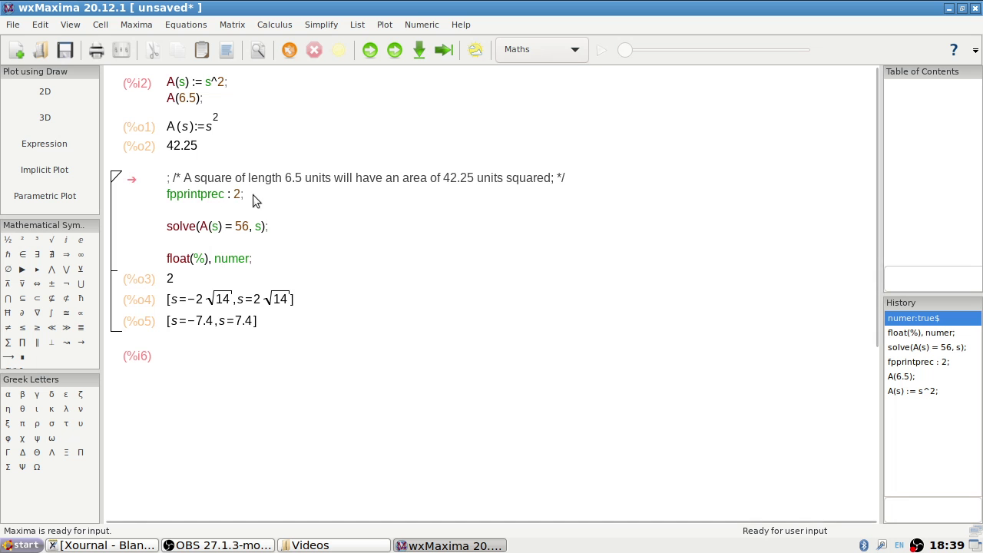
drag(243, 195, 169, 197)
key(ctrl+x)
click(212, 243)
key(Return)
key(ctrl+v)
click(396, 56)
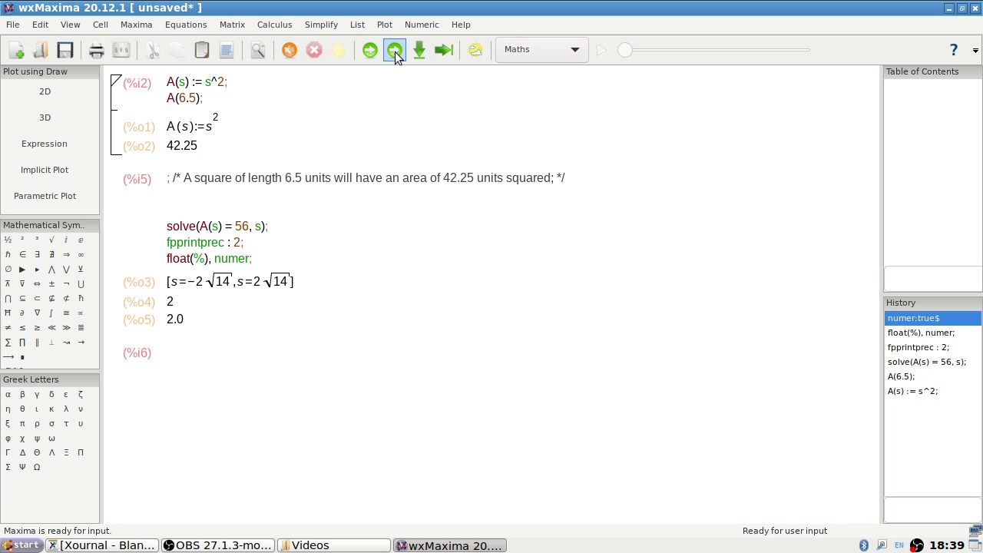
Step: Undo to put fpprintprec : 2 back under the comment and recompute, showing s = ±7.4
key(ctrl+z)
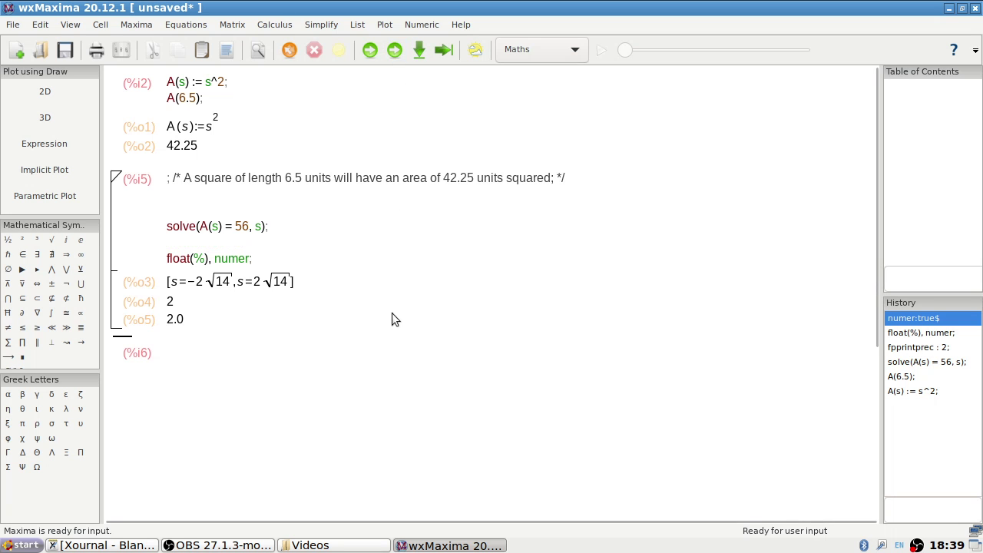
key(ctrl+z)
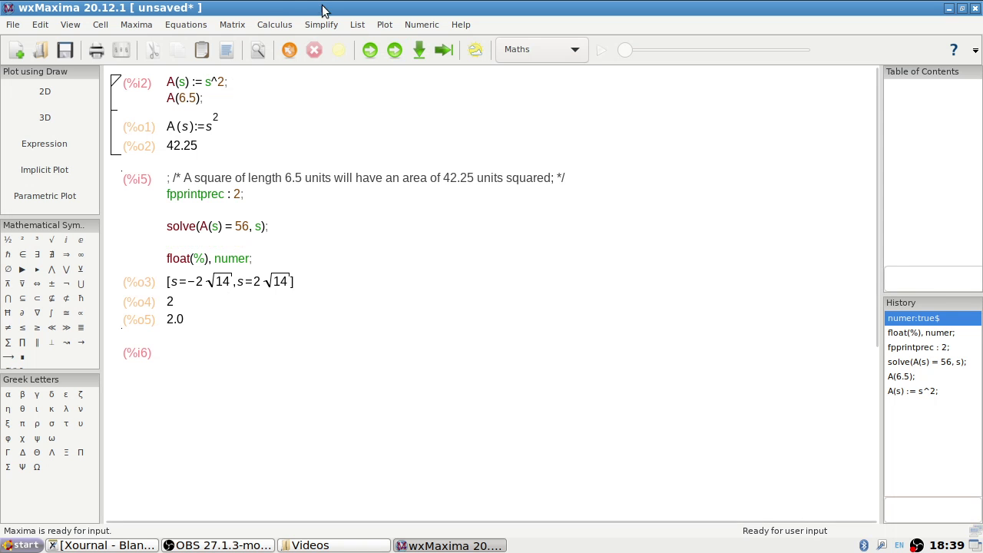
click(404, 55)
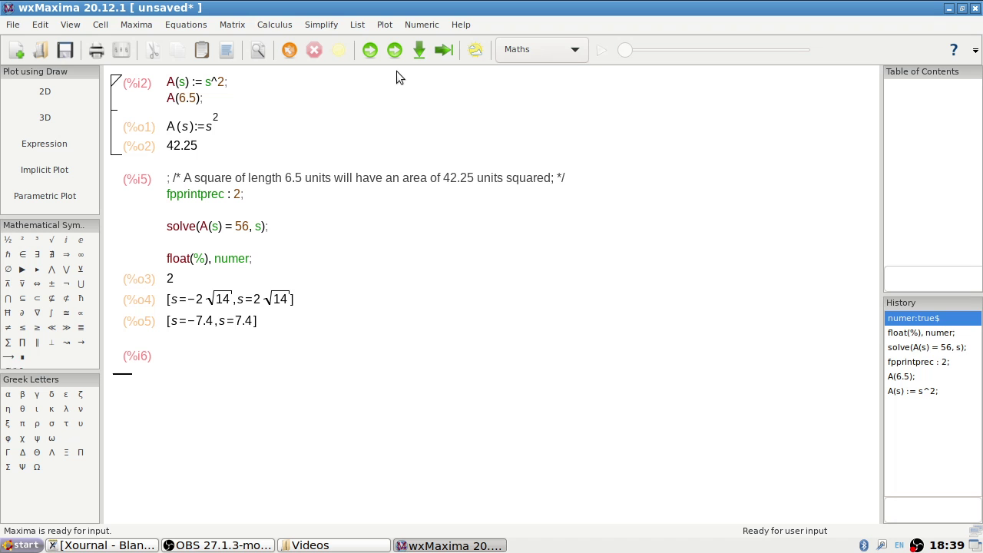
Step: Open the Numeric menu to view the output and precision options, then close it
click(421, 25)
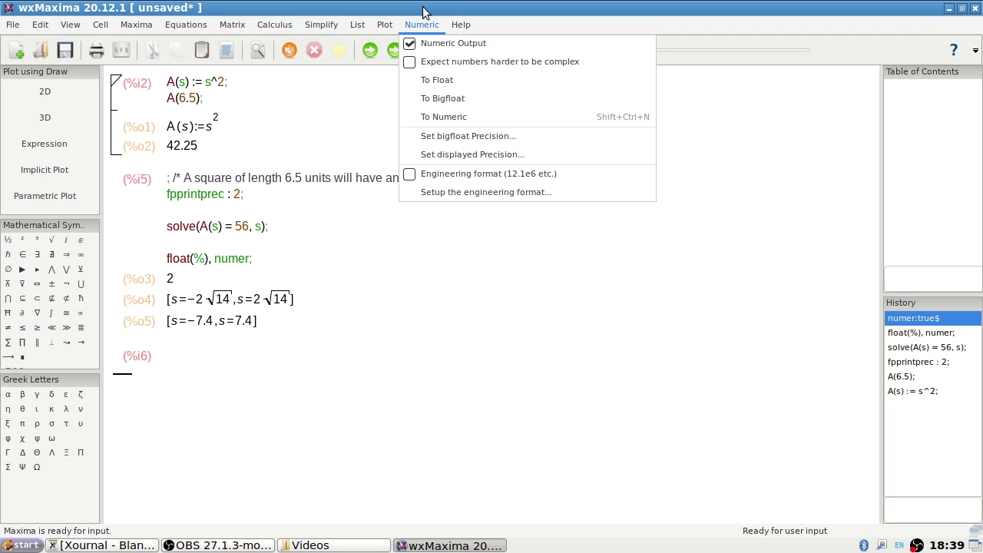
click(423, 12)
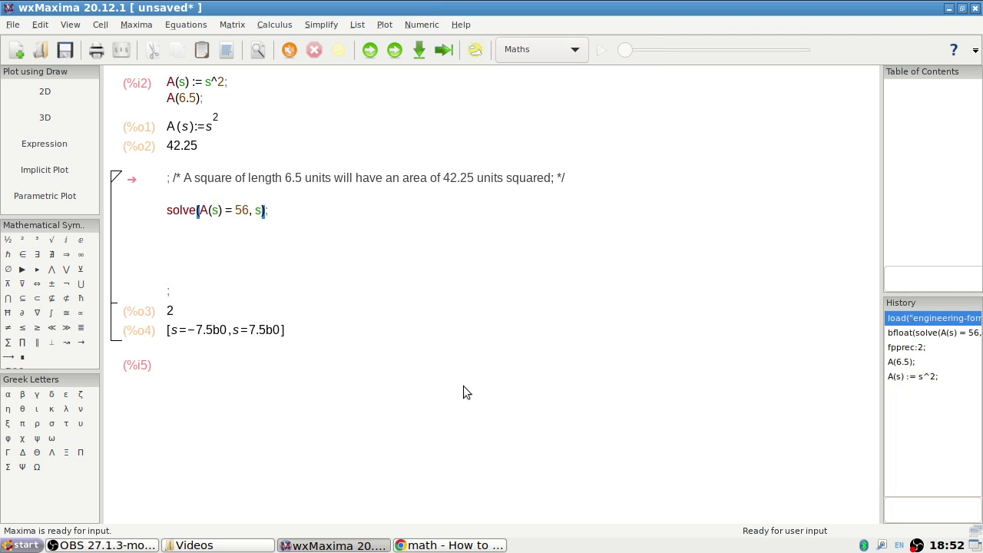
Step: Remove the stray q and paste fpprec:2 on the blank line above the solve command
key(alt+q)
key(Escape)
text(q)
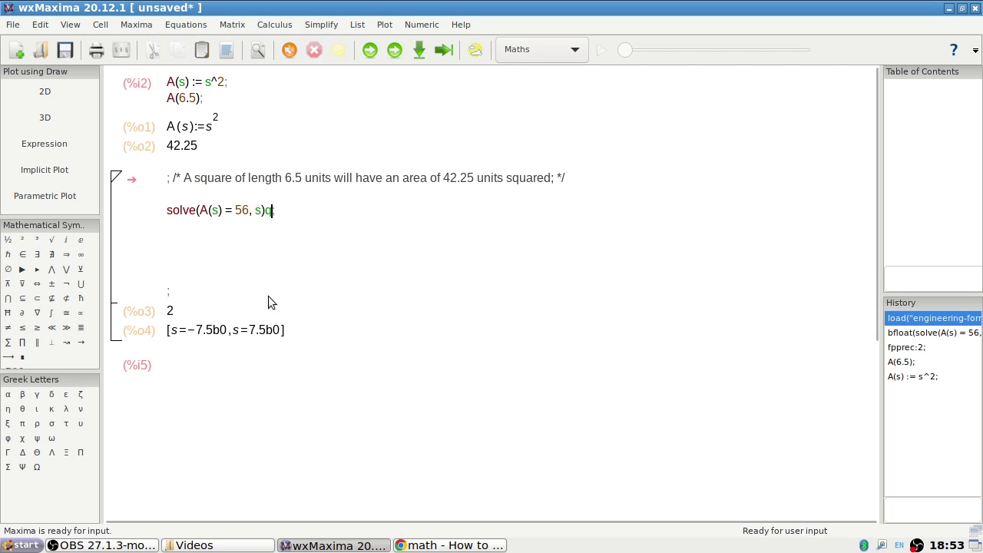
key(BackSpace)
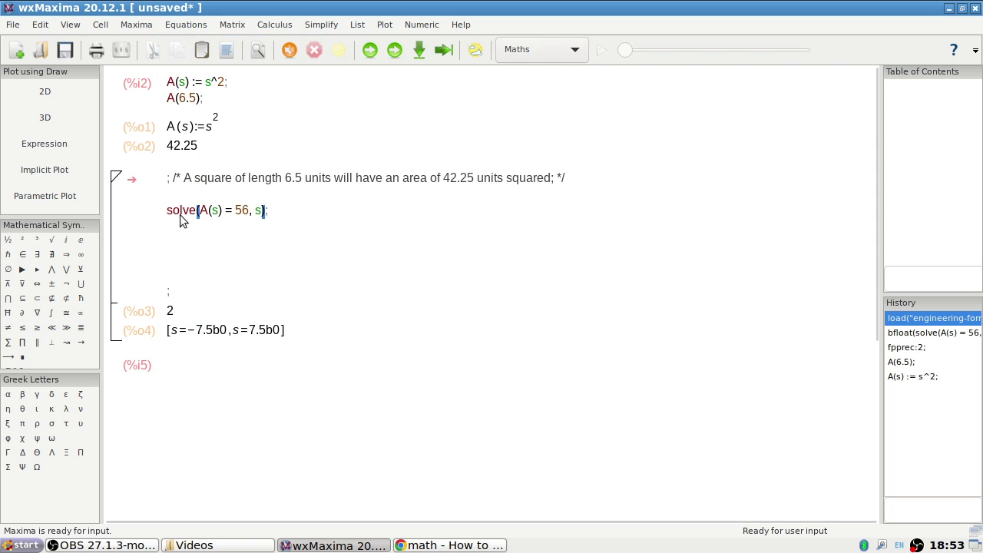
click(195, 193)
key(ctrl+v)
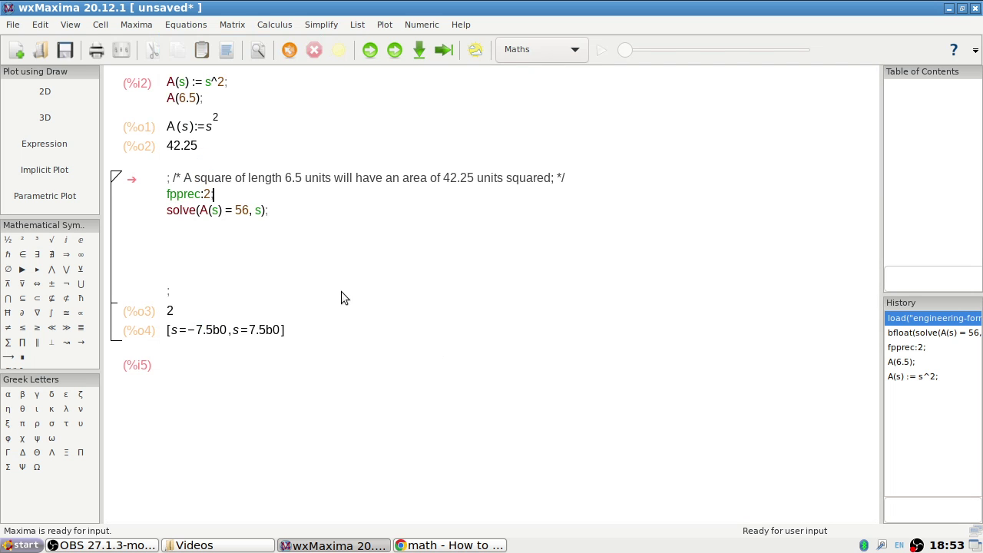
Step: Wrap the solve call in bfloat() and evaluate the cell
key(Right)
text(b)
text(float()
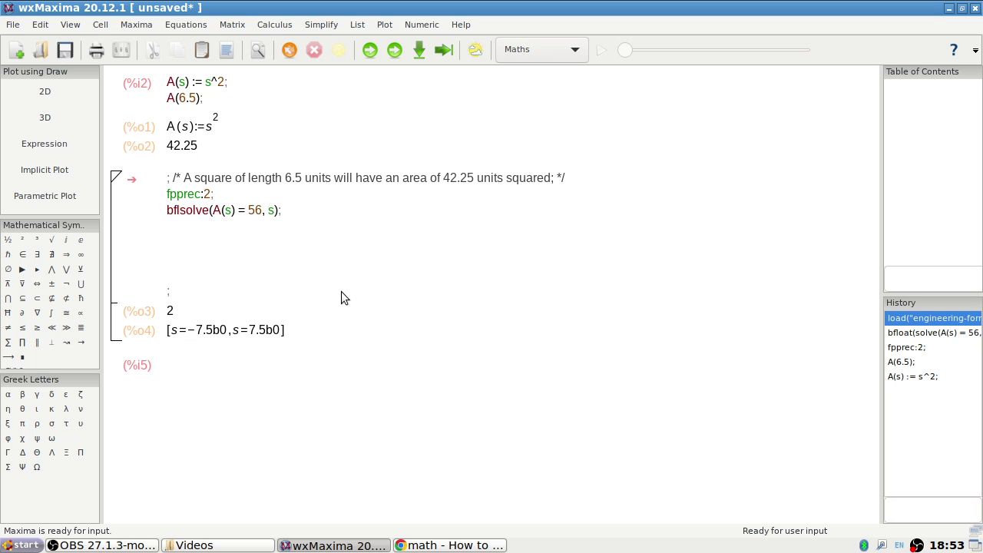
key(Delete)
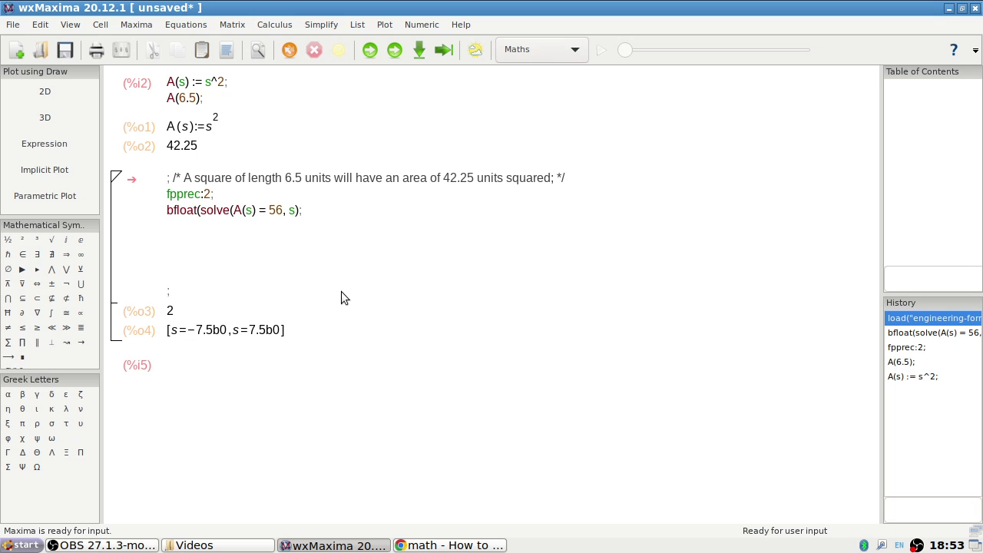
key(Right)
key(Right)
key(Right)
key(Right)
key(Right)
key(Right)
key(End)
key(Left)
text())
click(395, 51)
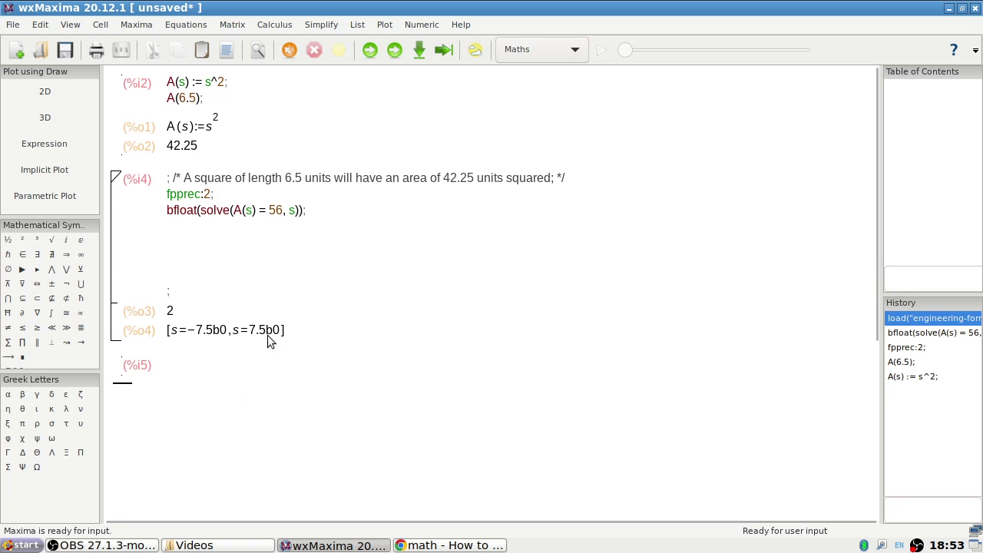
Step: Try float in place of bfloat, then restore bfloat and recompute all cells
click(171, 215)
key(BackSpace)
click(395, 51)
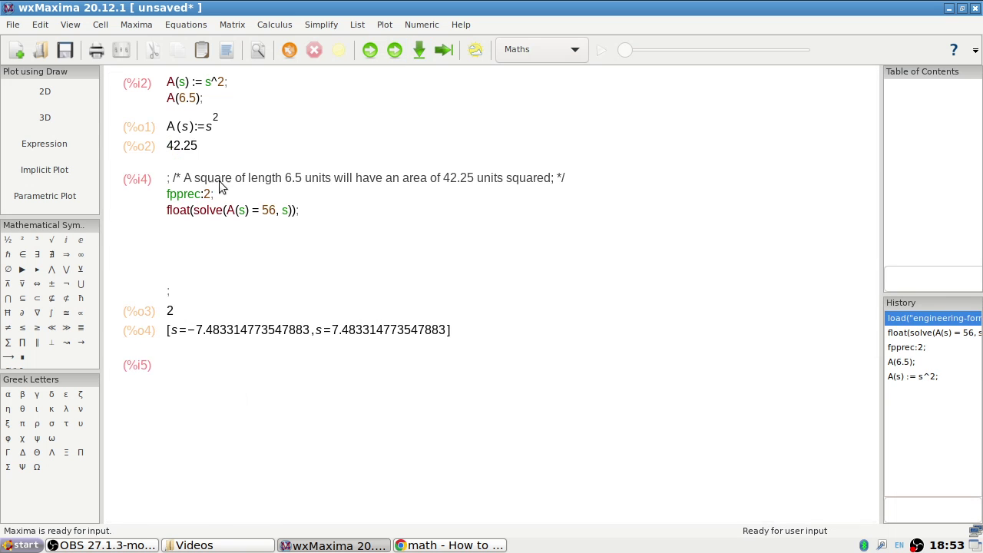
click(168, 212)
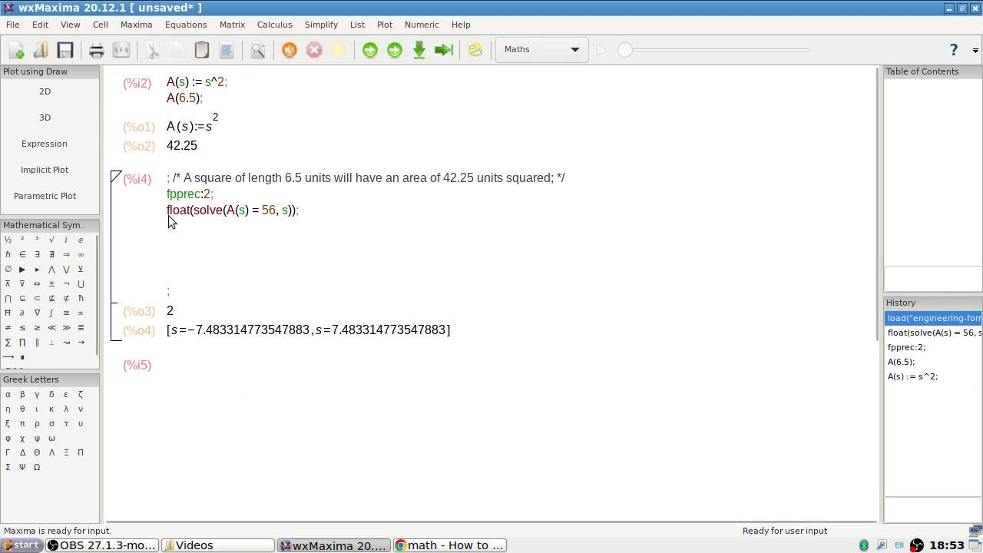
text(b)
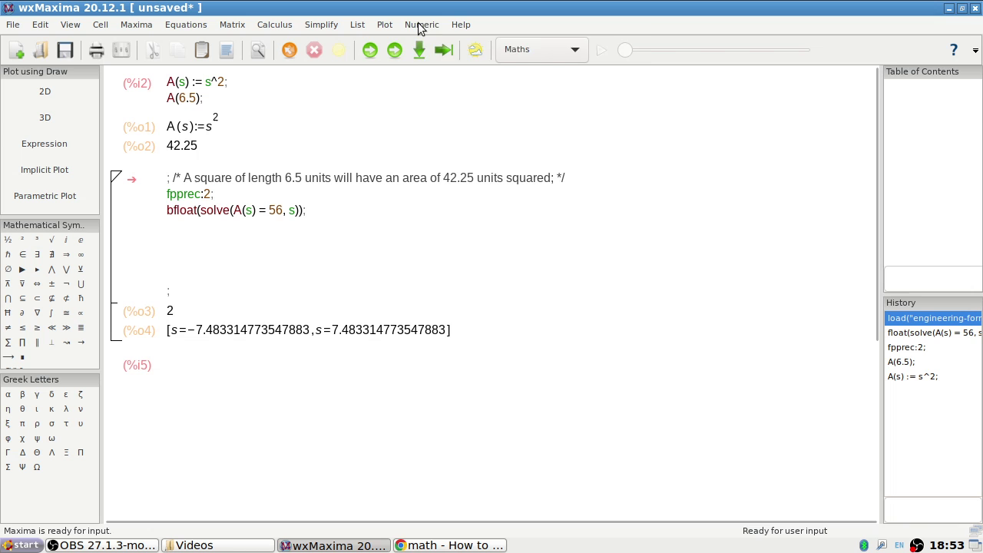
click(421, 26)
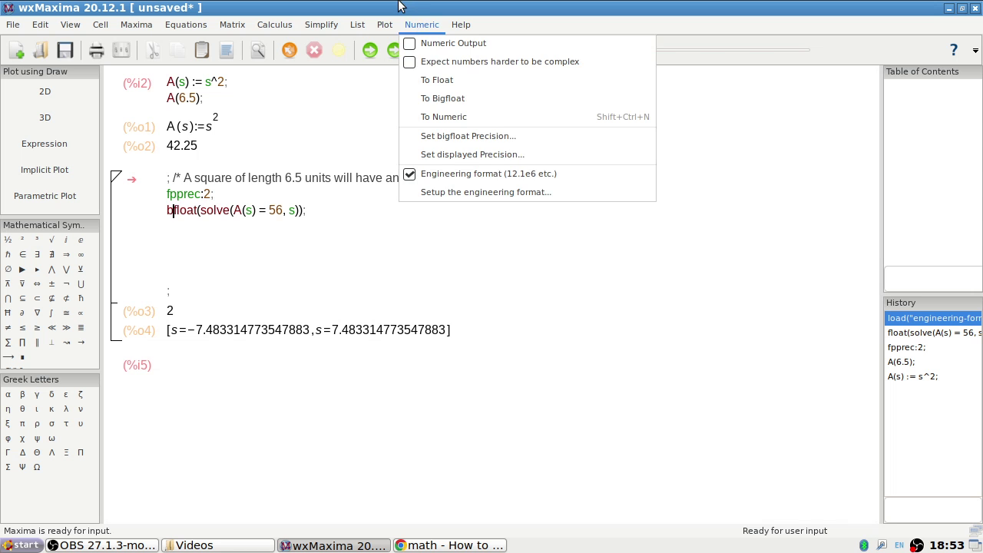
click(400, 6)
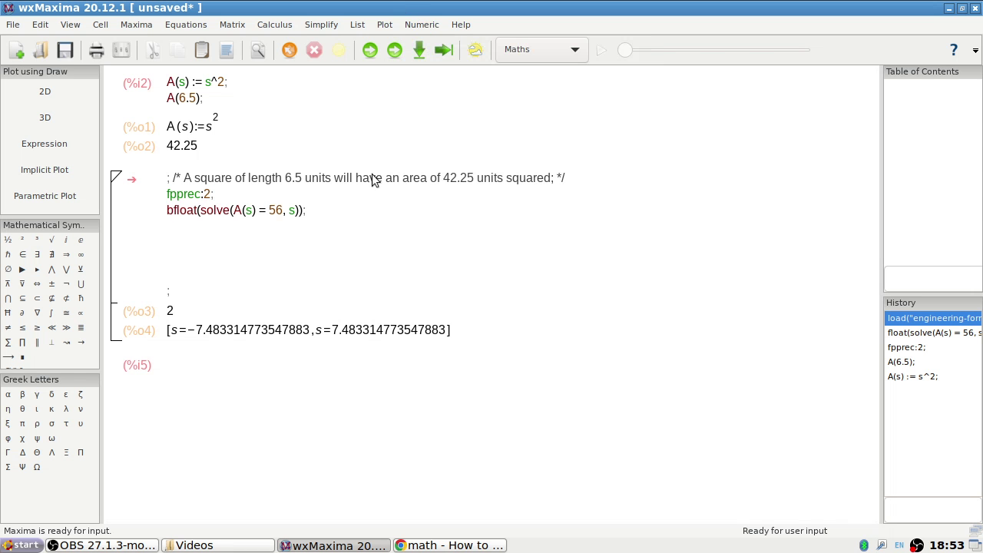
click(394, 49)
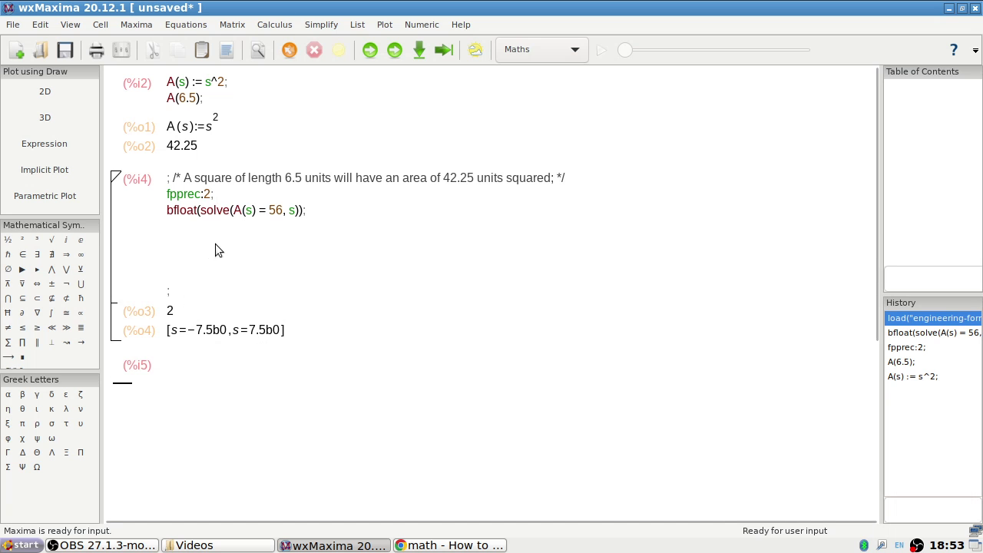
Step: Add a /* 7.5 */ comment below the bfloat line and recompute the worksheet
double_click(291, 212)
click(212, 228)
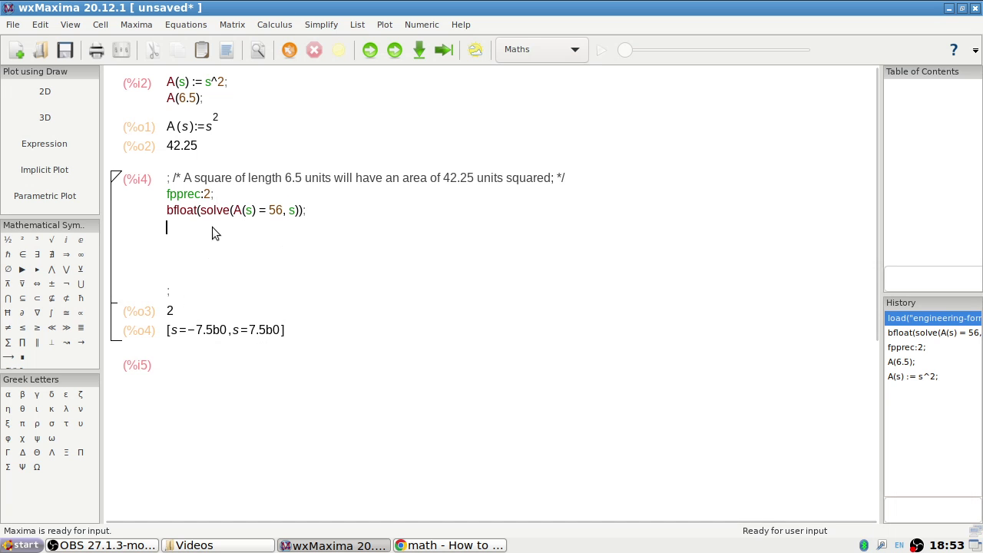
text(/*)
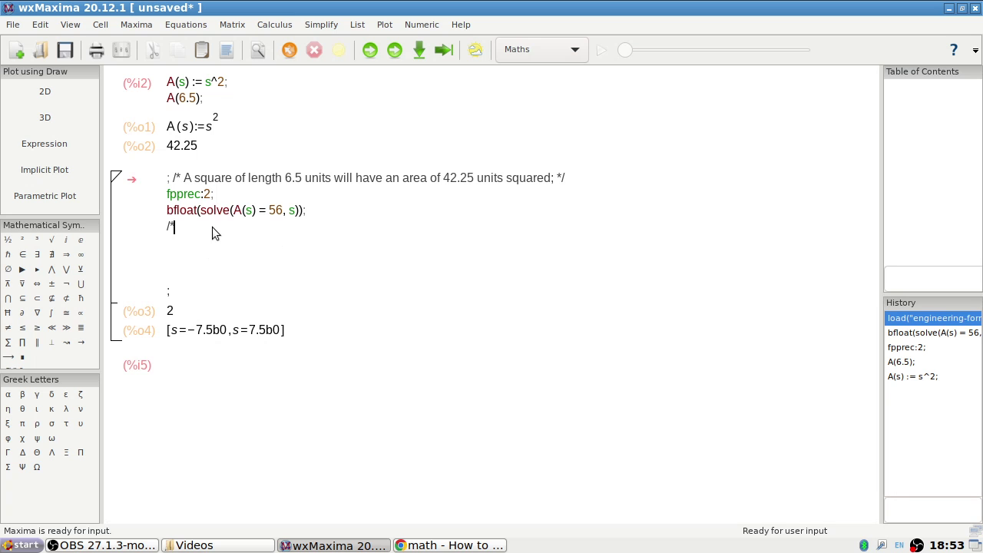
text( 7.5 */)
click(394, 50)
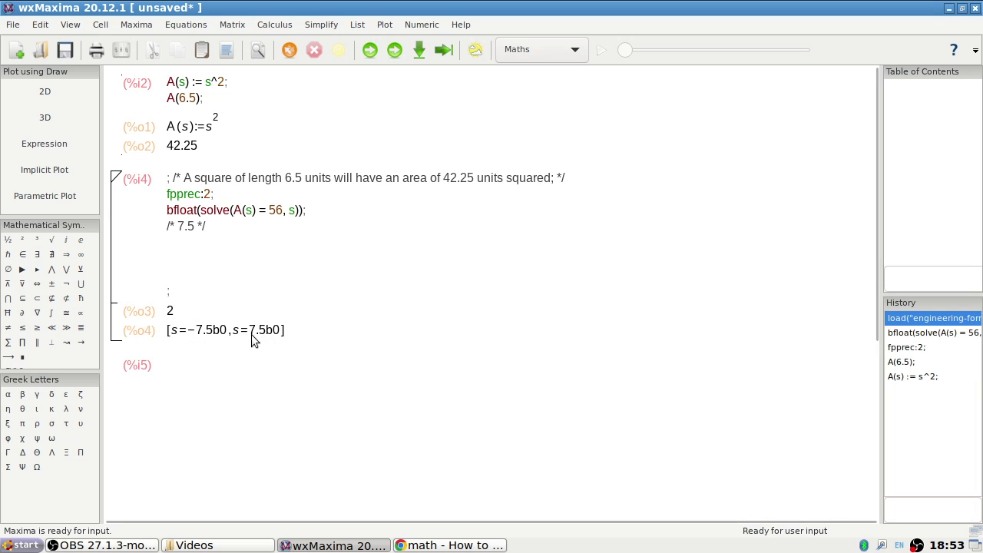
click(190, 368)
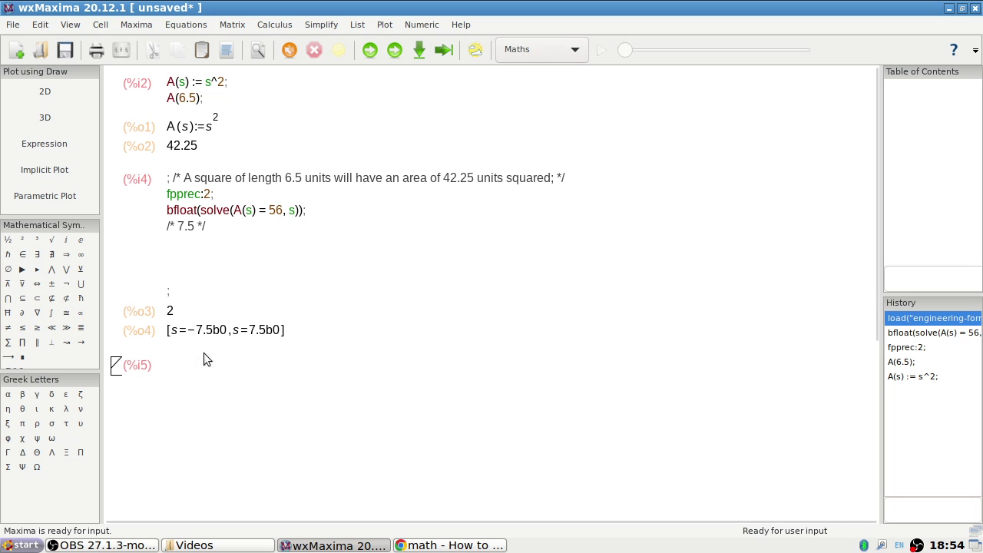
Step: Replace the worksheet contents with V(s) := s^3 and V(11.8), then evaluate them
click(163, 92)
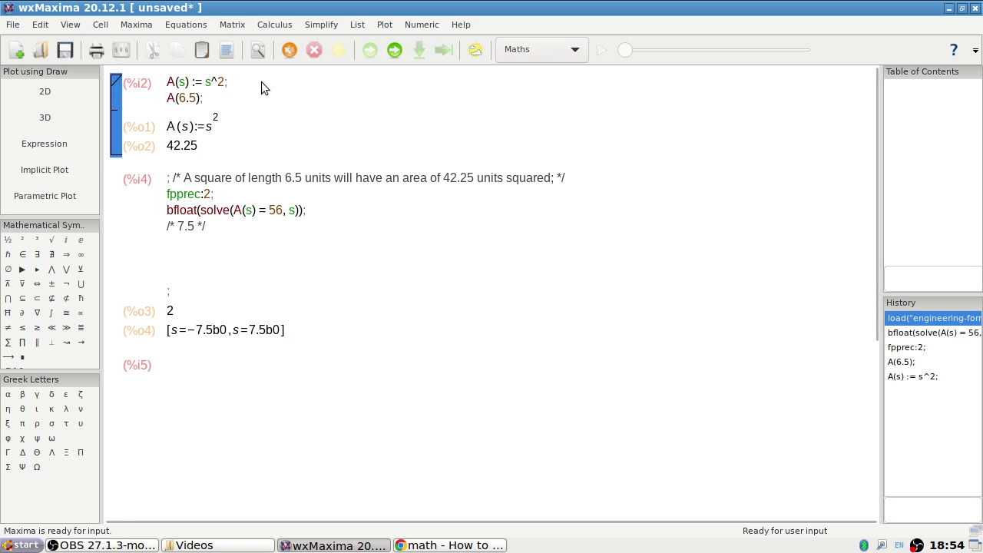
key(ctrl+a)
key(BackSpace)
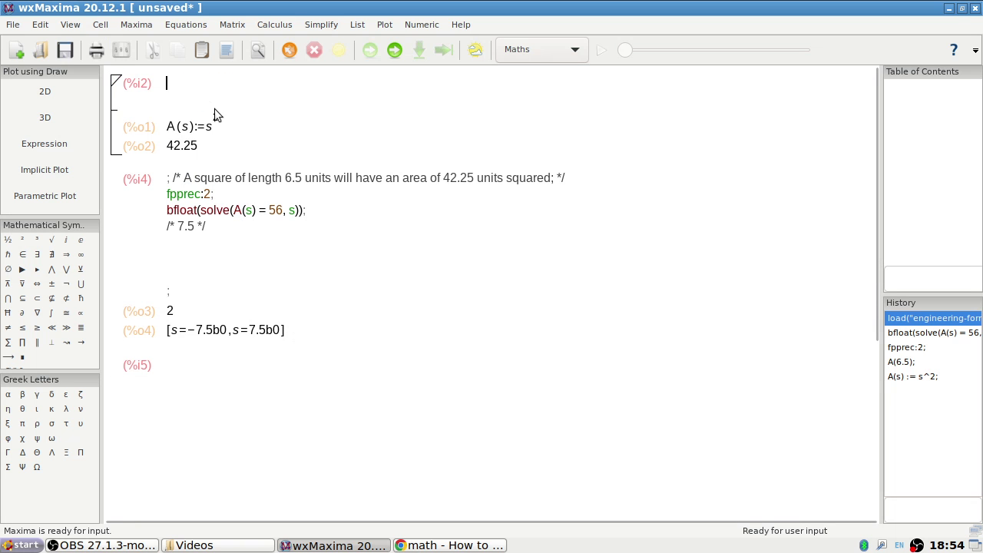
key(BackSpace)
key(Delete)
key(Delete)
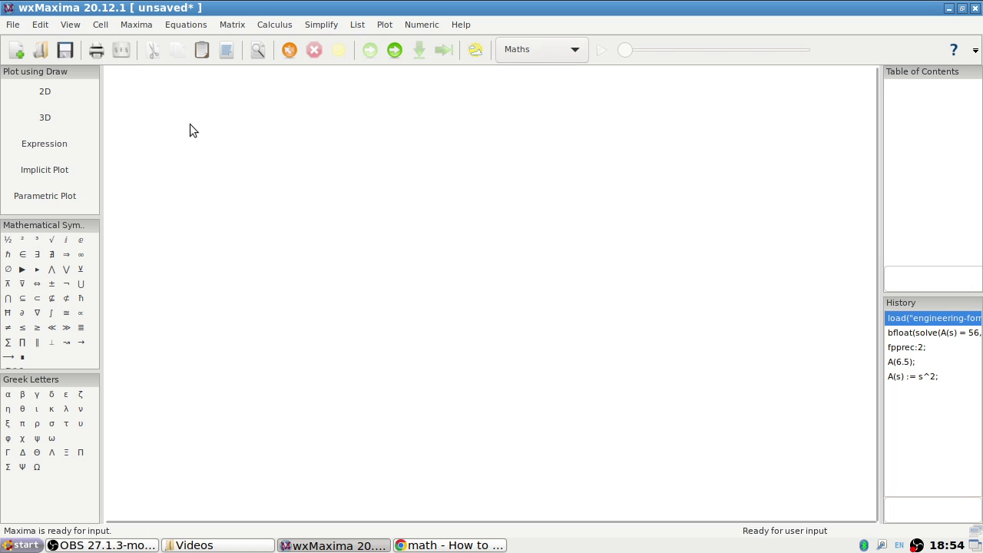
text(V(s)
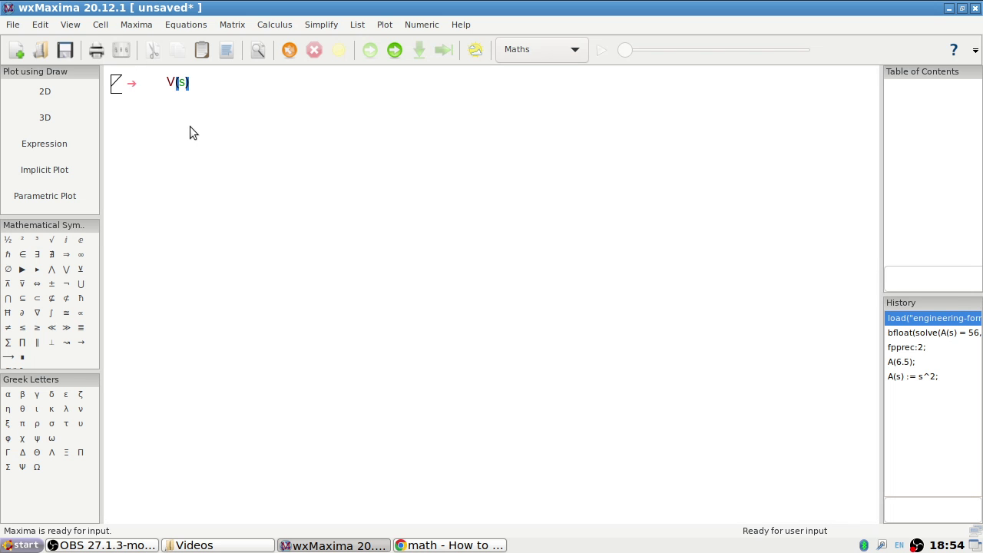
text() := s^2)
key(BackSpace)
text(3; )
text(V(1)
text(1)
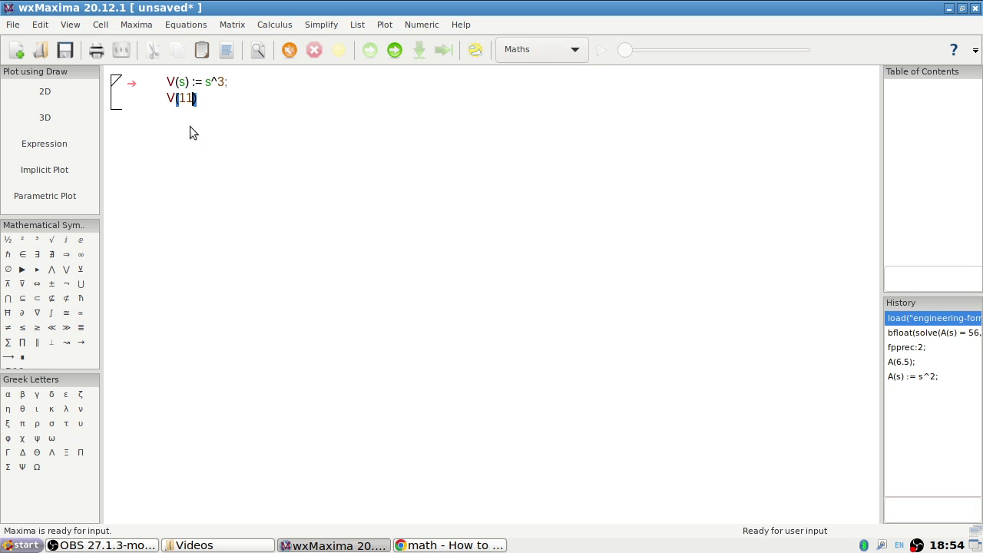
text(.8)
click(396, 53)
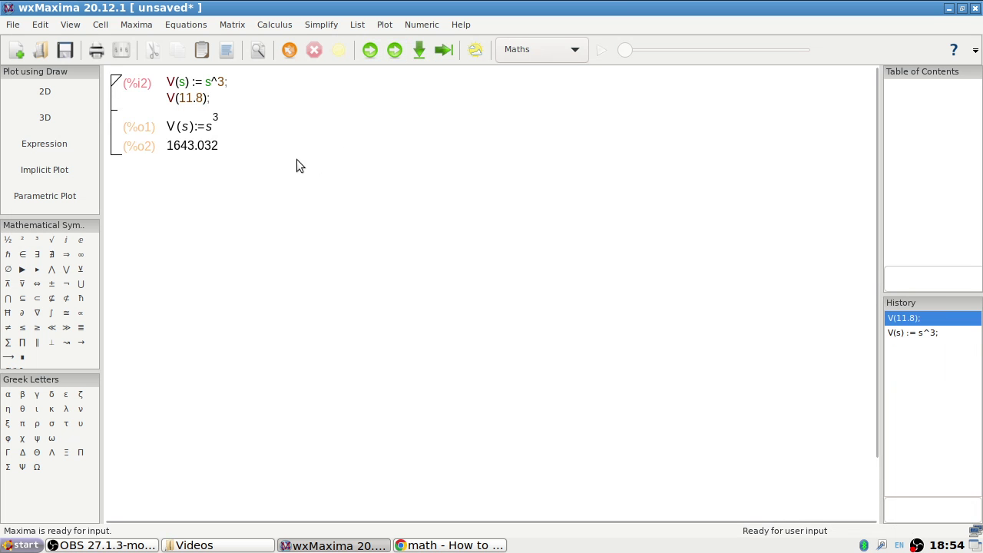
Step: Add the comment 'A cube of length 11.8 units will have a volume of 1643.032 units cubed' and re-run
key(Return)
text(/)
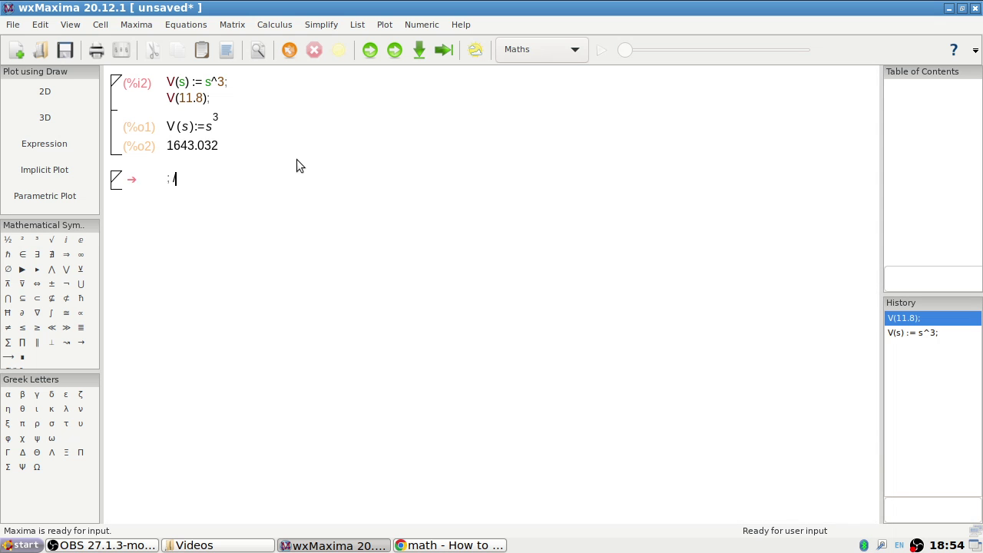
text(* A cube of length 11.8 uni)
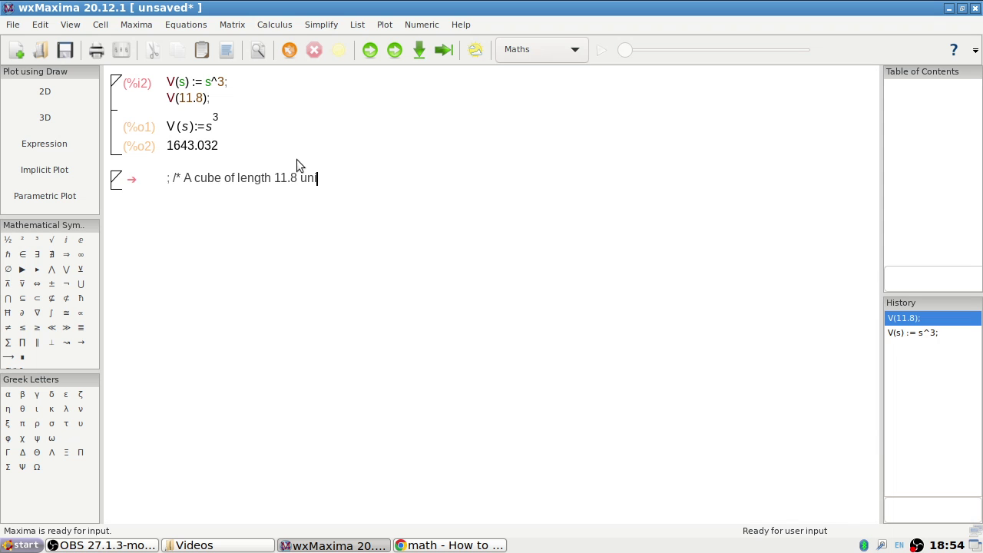
text(ts will have a volume of 16)
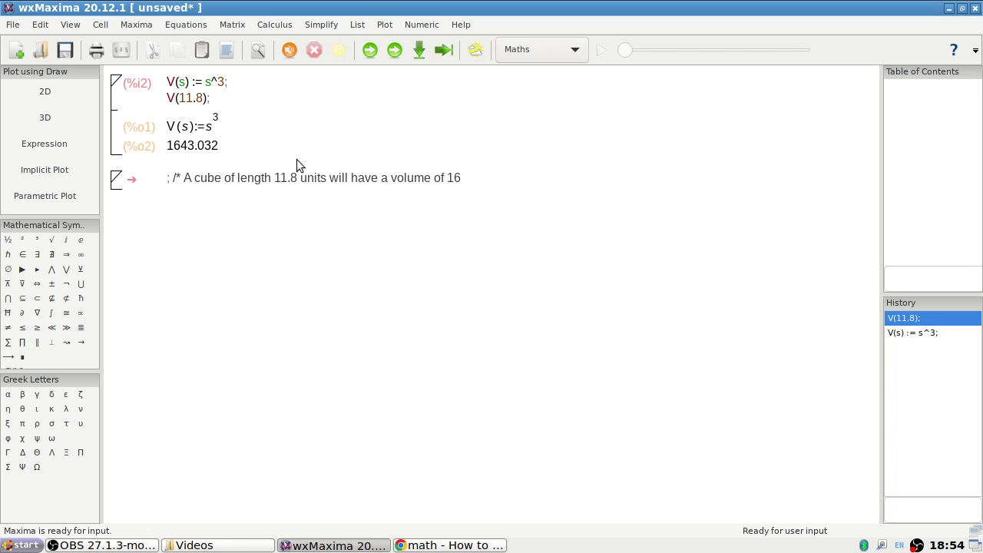
text(43.032 units cubed)
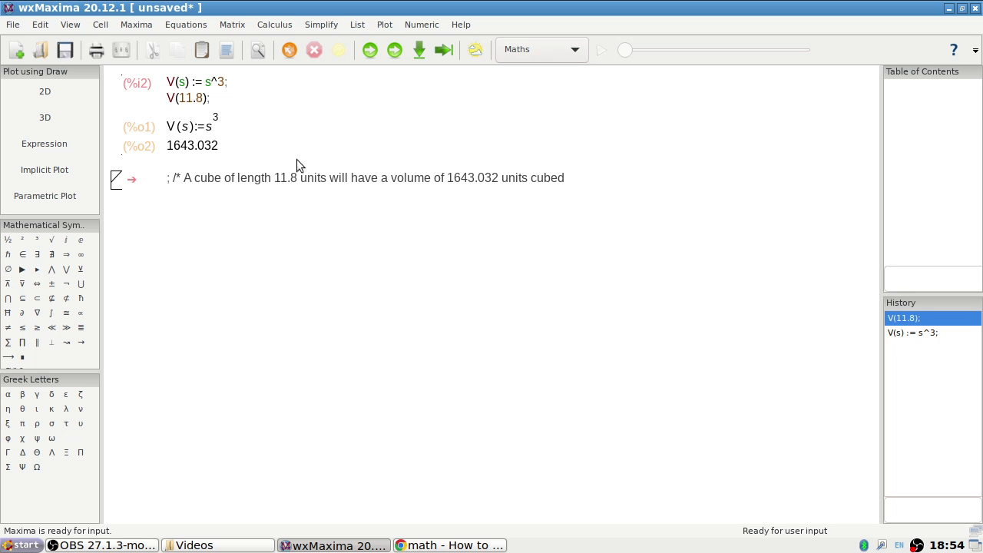
click(394, 51)
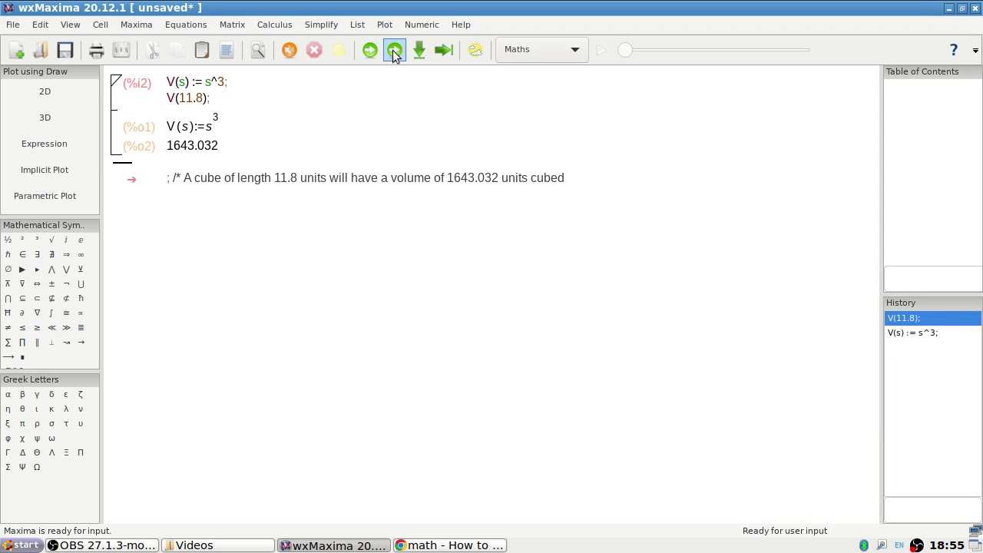
Step: Delete the cube-volume input cell and its leftover comment cell
click(173, 83)
key(ctrl+shift+End)
key(Delete)
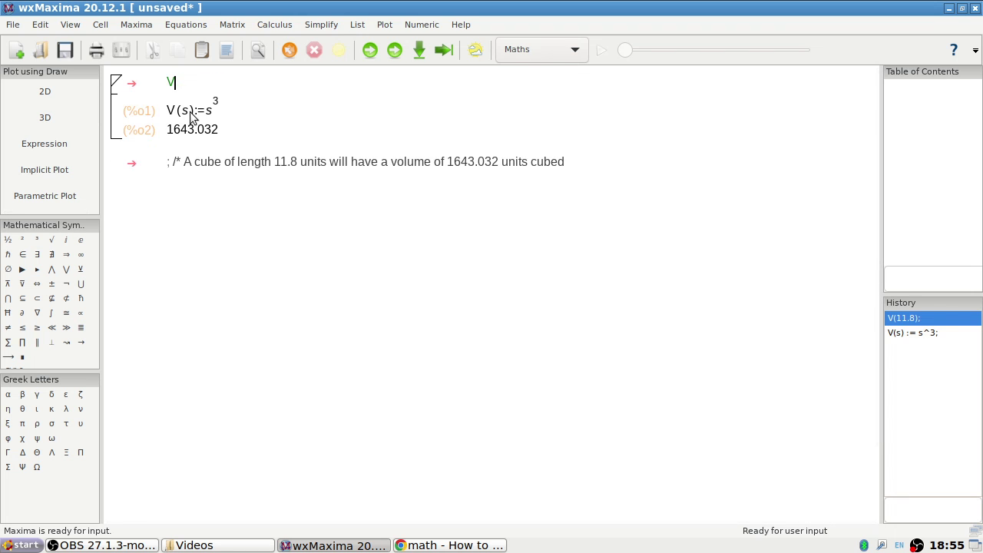
key(BackSpace)
key(BackSpace)
key(Delete)
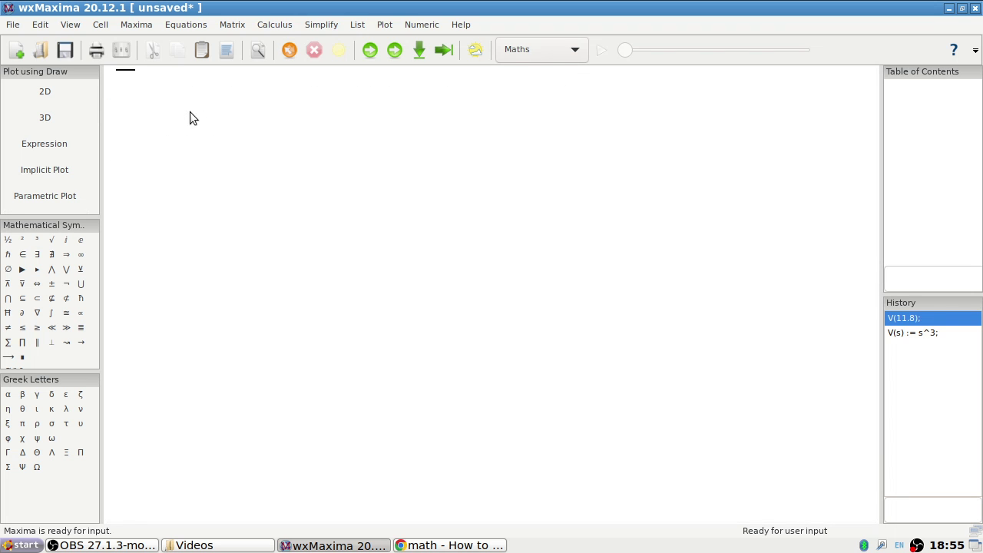
Step: Start a new cell with the comment /* 52 */ and a fresh line below it
key(Return)
text(;)
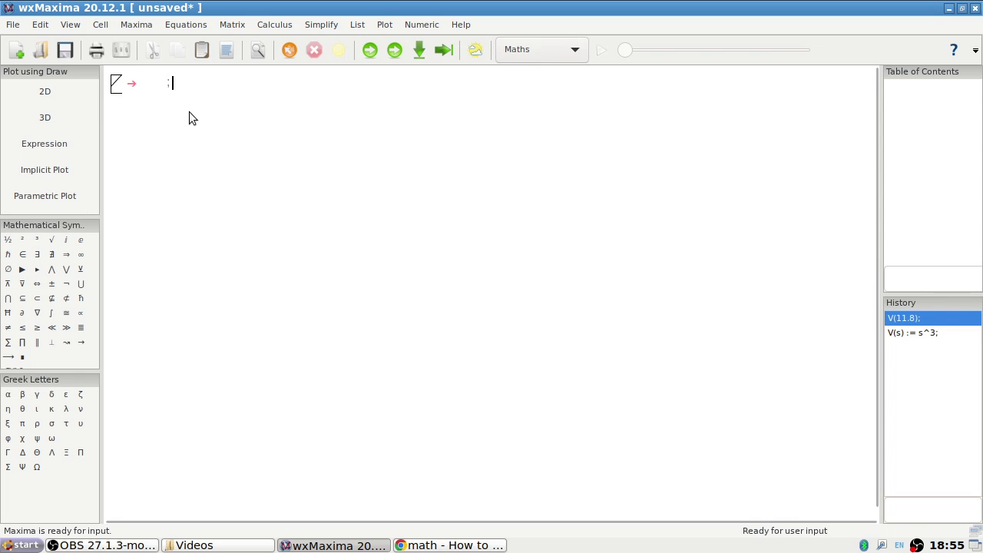
text( /*)
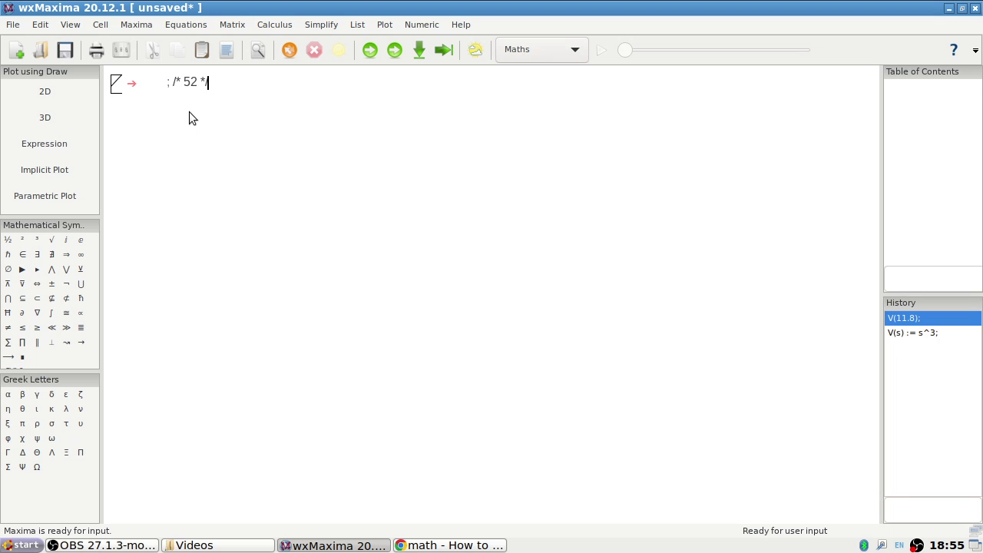
text(52 */)
key(Return)
Step: Complete C(t) := 20 + 10.25*t; and add lines C(2*24 + 7) and solve(C(t)=432.73, t)
text(+ 10.25)
text(*)
text(t;)
key(Return)
text(C)
text(2*24 + 7)
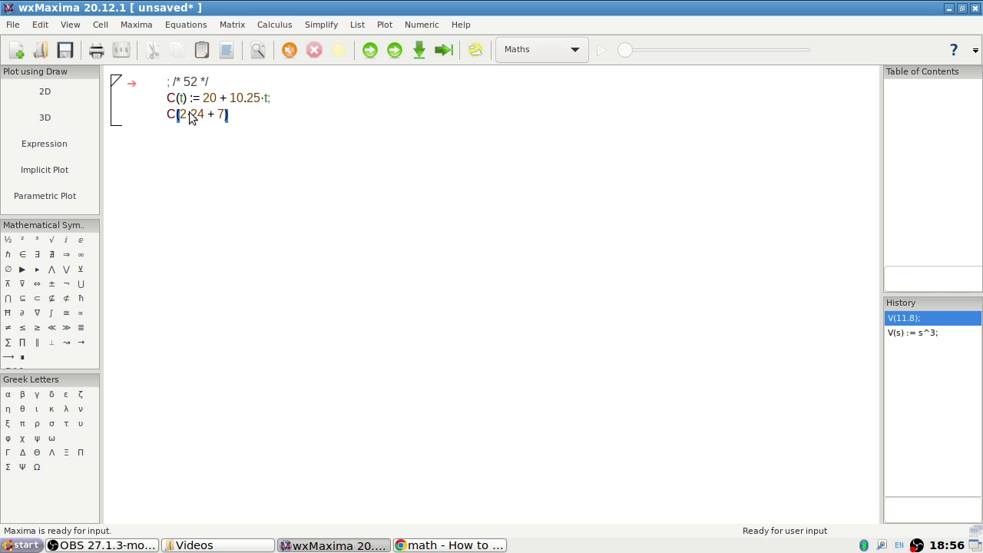
key(Return)
text(solve(C(t)=)
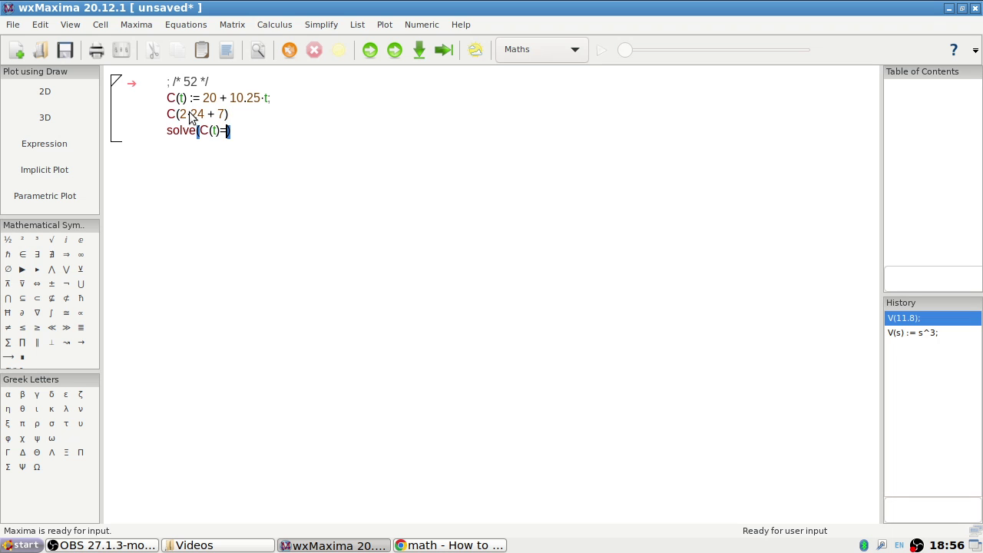
text(432.73,t)
Step: Fix the missing semicolon after C(2*24 + 7) so the cell returns 583.75 and t = 41273/1025
click(399, 52)
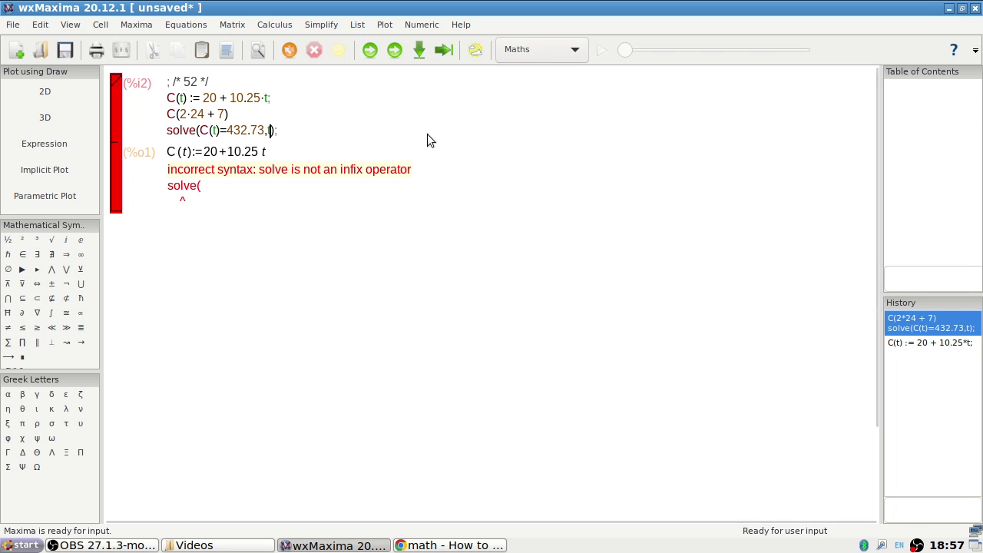
key(Up)
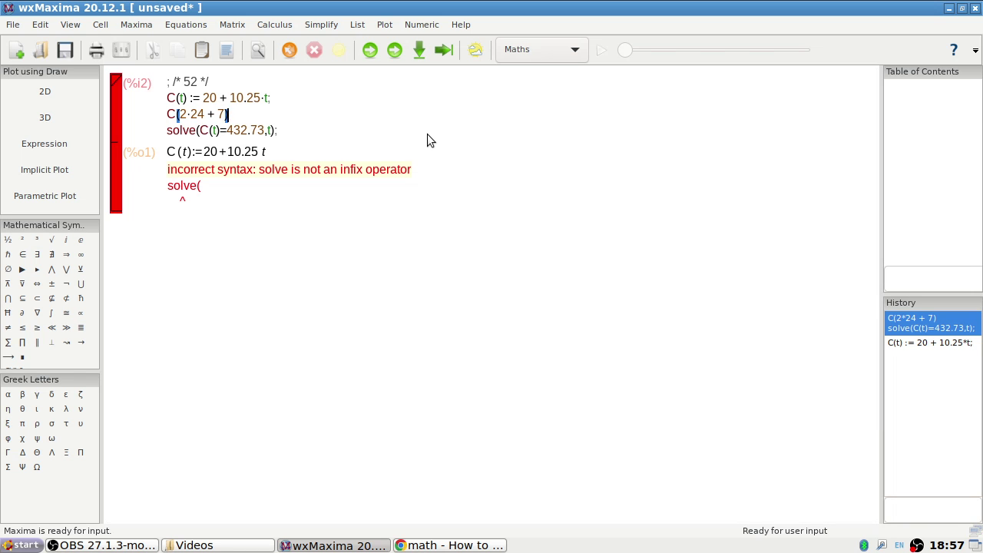
text(;)
click(394, 50)
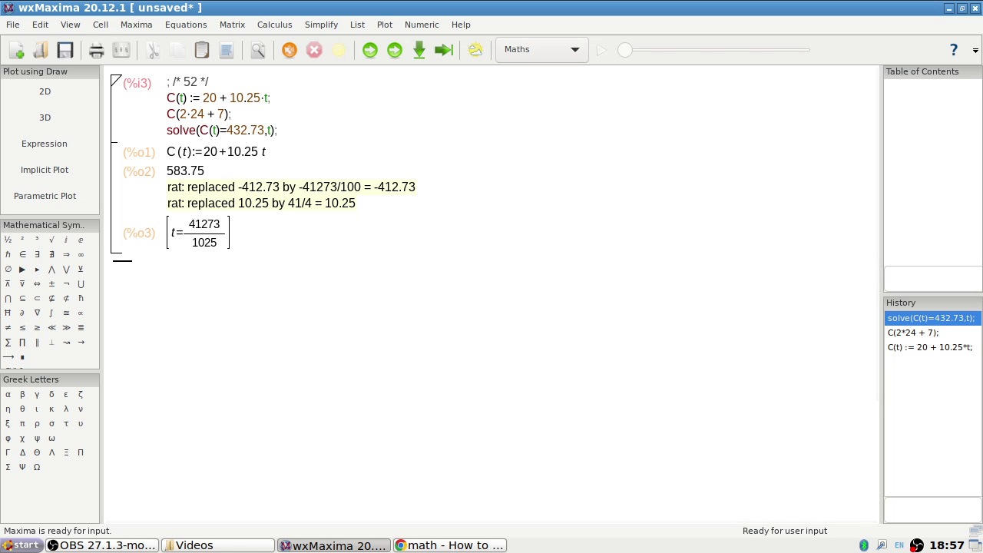
click(171, 132)
Step: Wrap the solve command in float() and evaluate to get t = 40.26634146341463
text(blo)
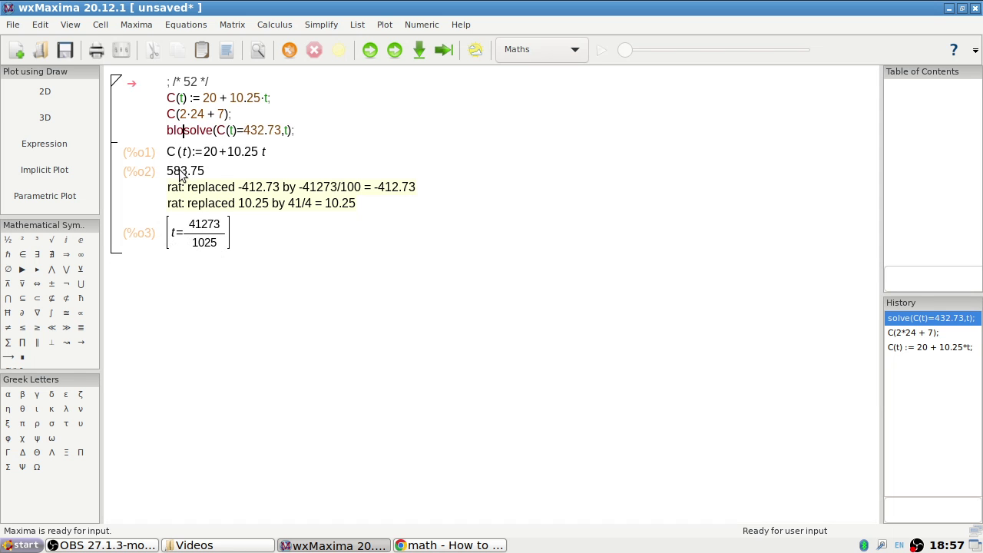
key(BackSpace)
key(BackSpace)
key(BackSpace)
text(float()
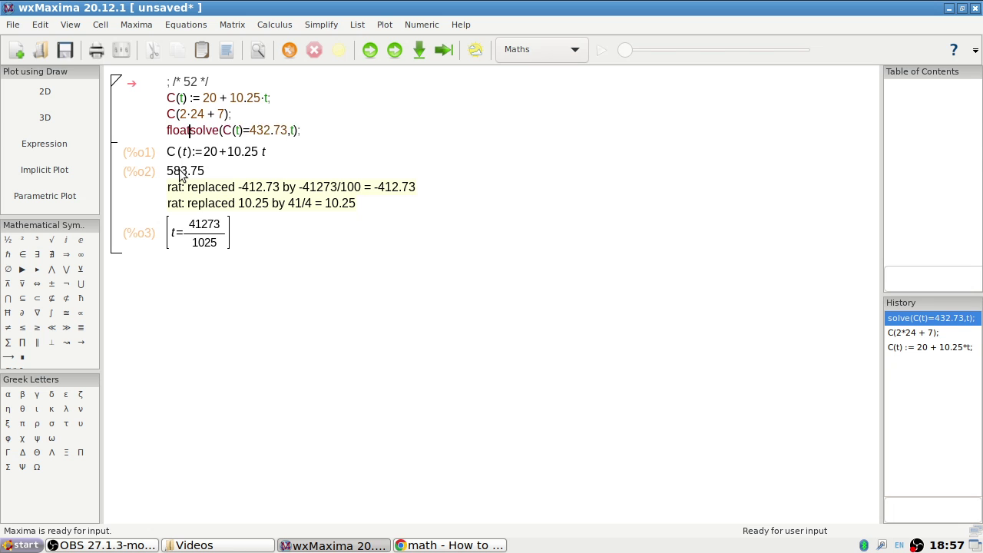
key(Delete)
key(Right)
key(Right)
key(Right)
key(Right)
key(Right)
key(Right)
key(Right)
key(Right)
key(Right)
key(Right)
key(Right)
key(Right)
key(Right)
key(Right)
key(Right)
key(Right)
key(Right)
key(Right)
key(Right)
key(Right)
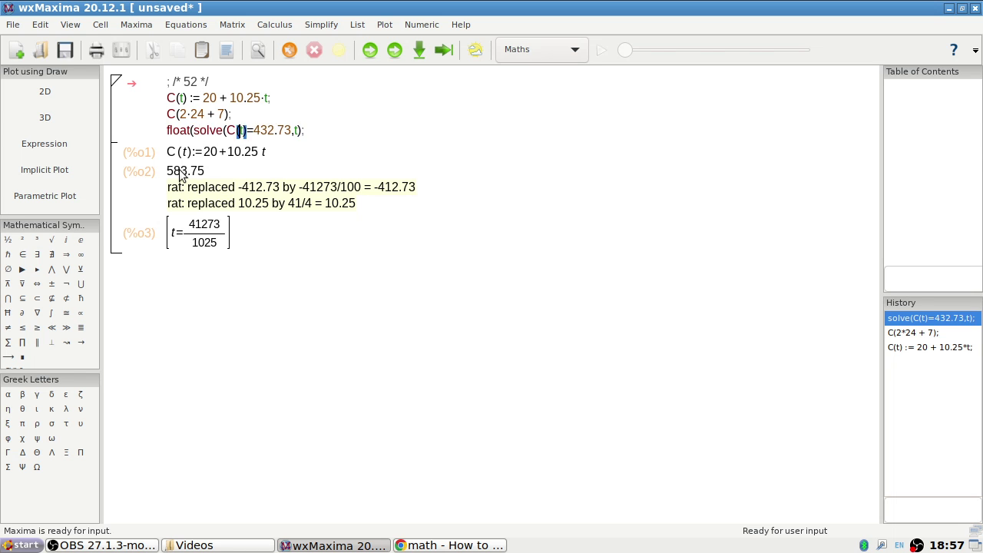
text())
click(398, 51)
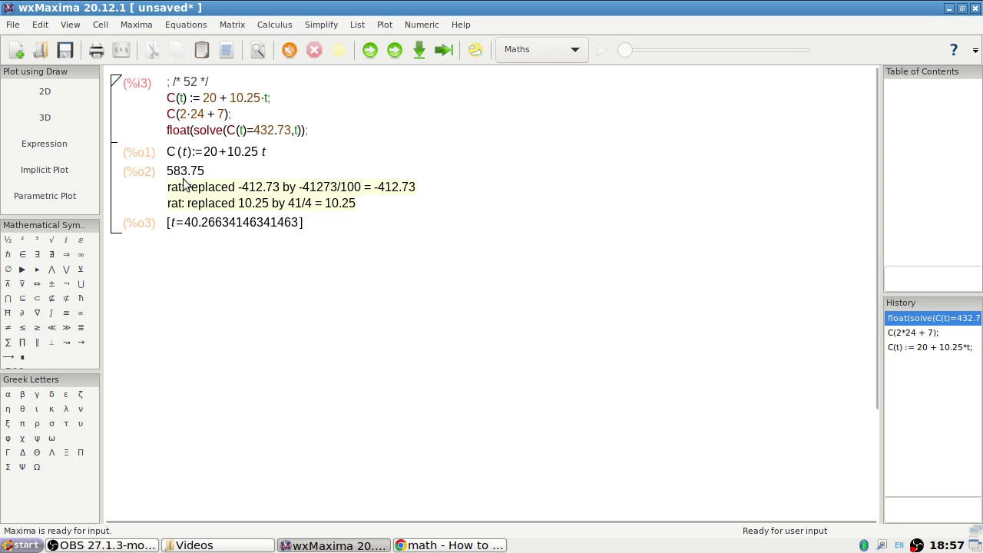
Step: Remove float( from the solve line and re-evaluate, leaving a mismatched-parenthesis error
click(193, 131)
key(BackSpace)
key(BackSpace)
key(BackSpace)
key(BackSpace)
key(BackSpace)
key(BackSpace)
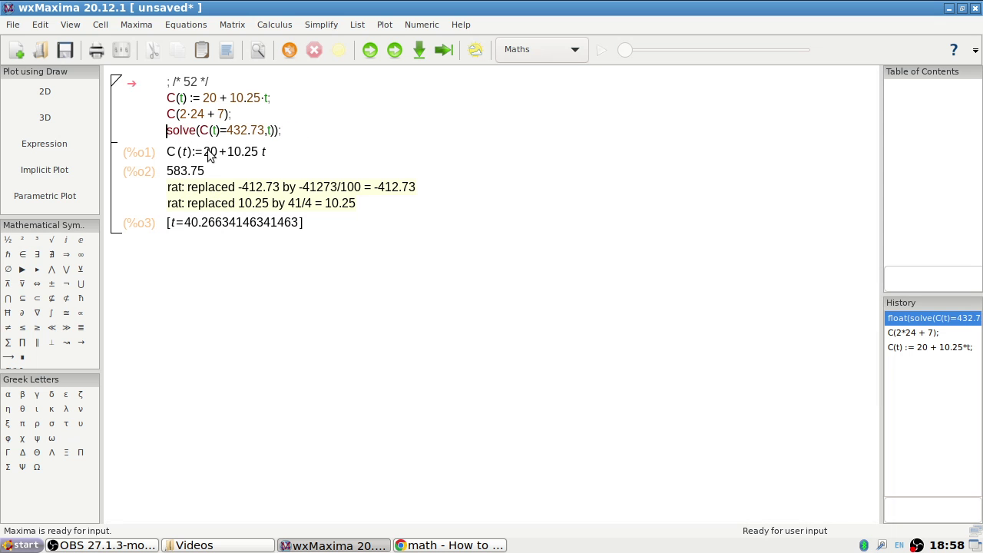
key(End)
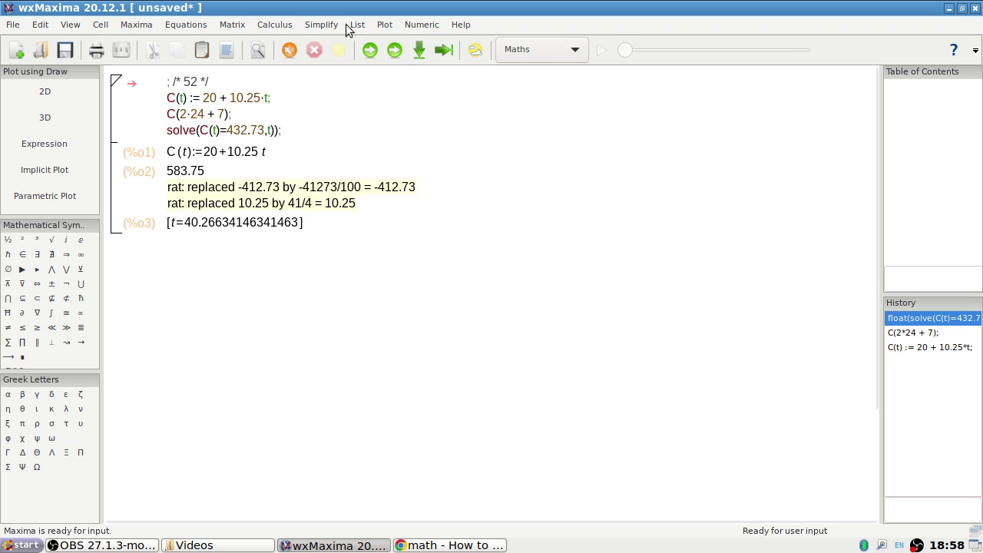
click(395, 50)
text())
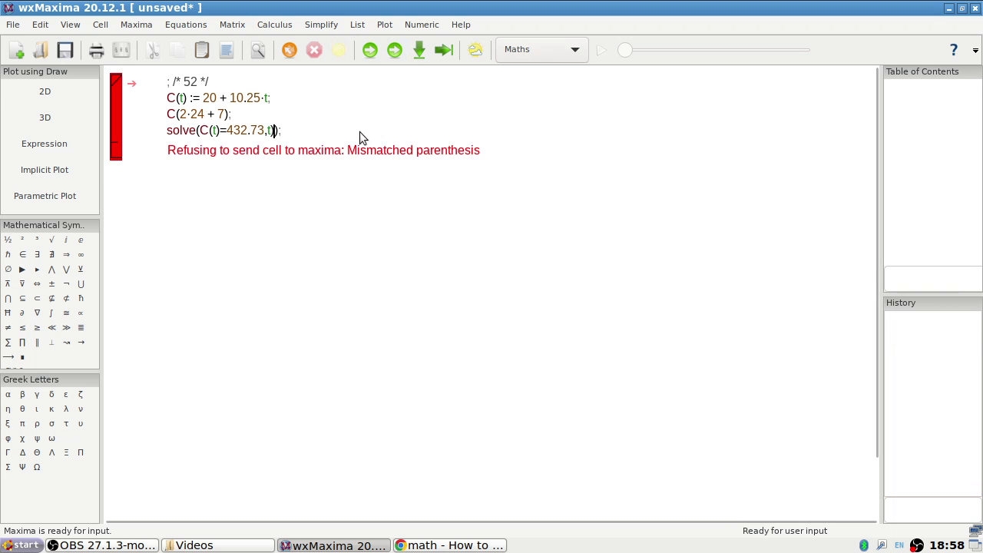
click(351, 131)
Step: Delete the extra parenthesis and add C(40); and C(41);, evaluating to 430.0 and 440.25
key(Left)
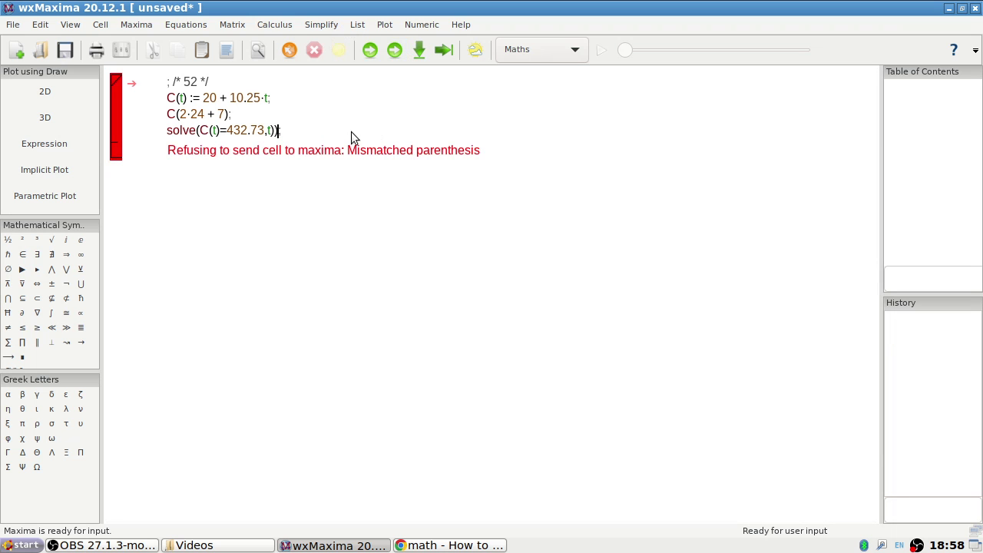
key(Delete)
key(Return)
text(C)
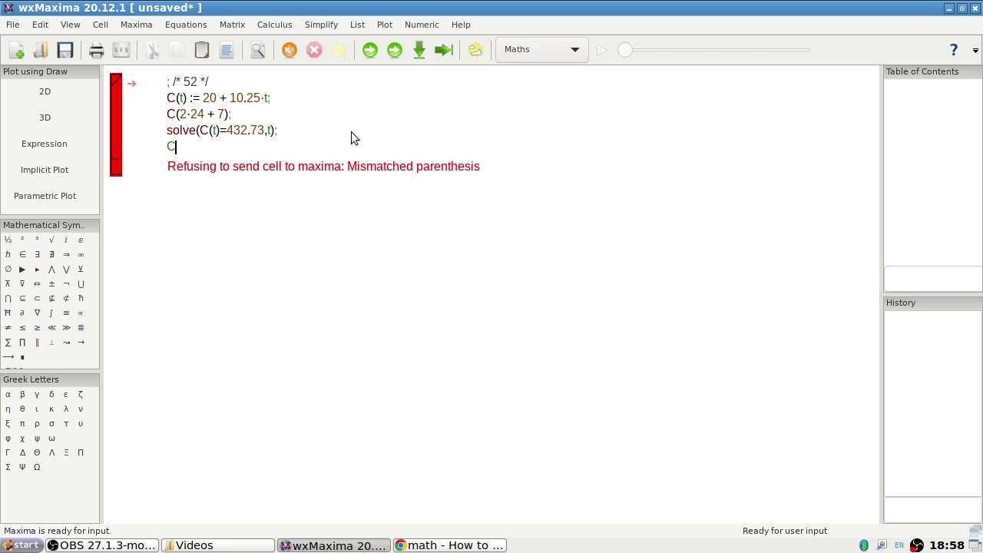
text((40);)
key(Return)
text(C(41);)
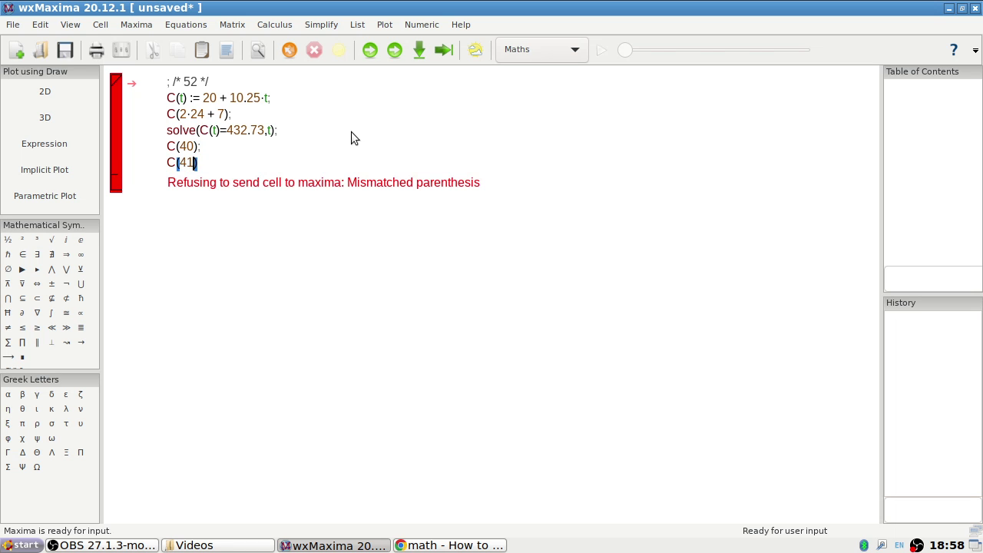
click(394, 49)
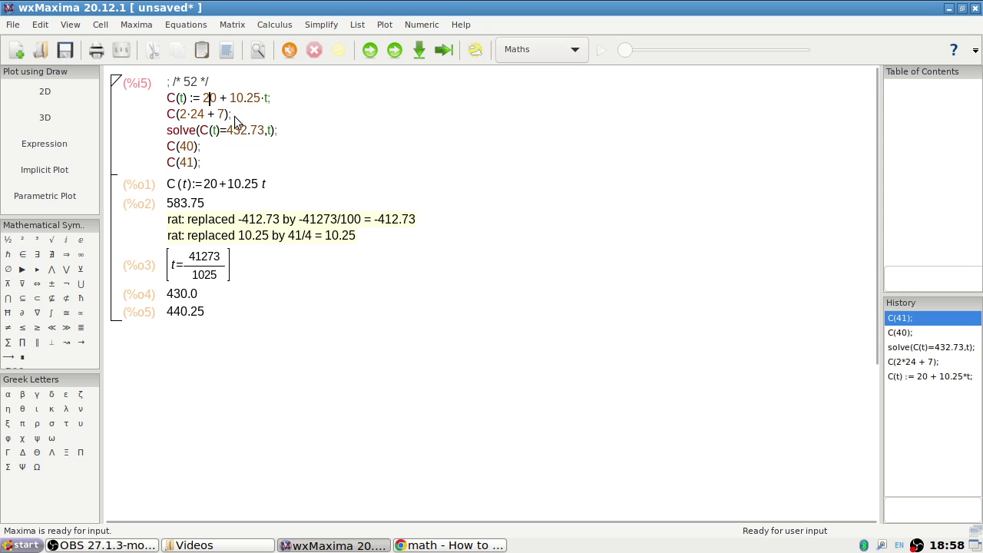
Step: Change the definition to C(t) := 20 + (10.25)*t, re-evaluate, and delete the stray error cell
text(()
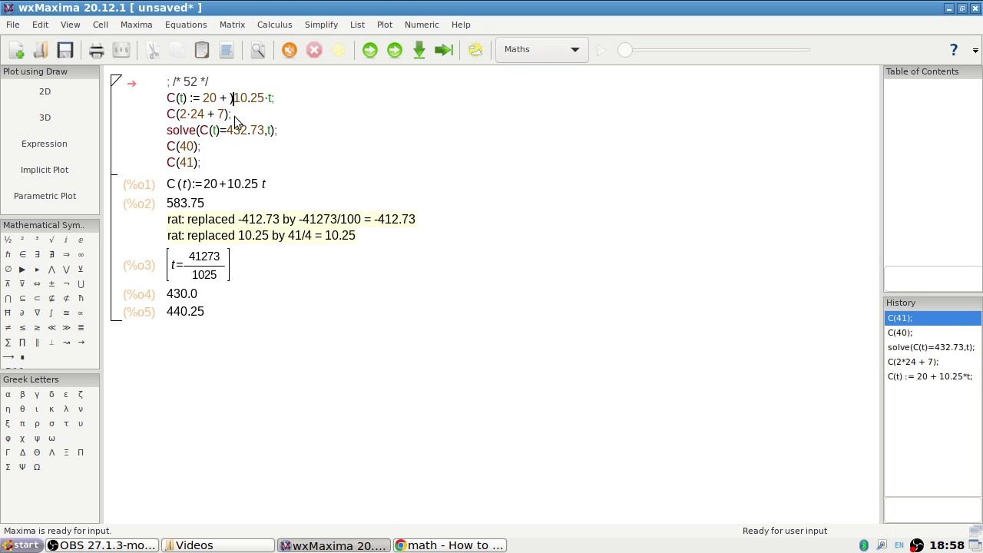
key(ctrl+z)
key(shift+Return)
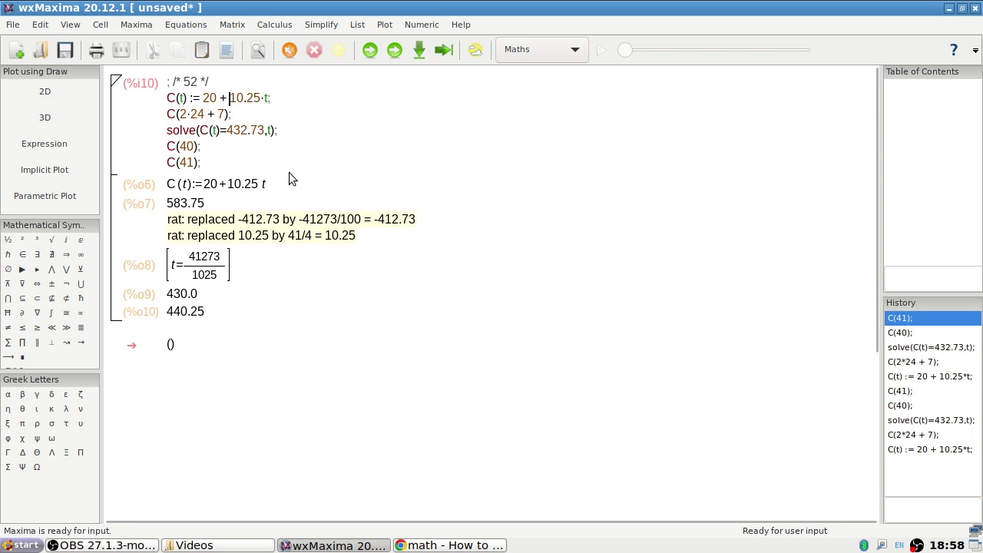
text(()
key(Right)
key(Right)
key(Right)
key(Right)
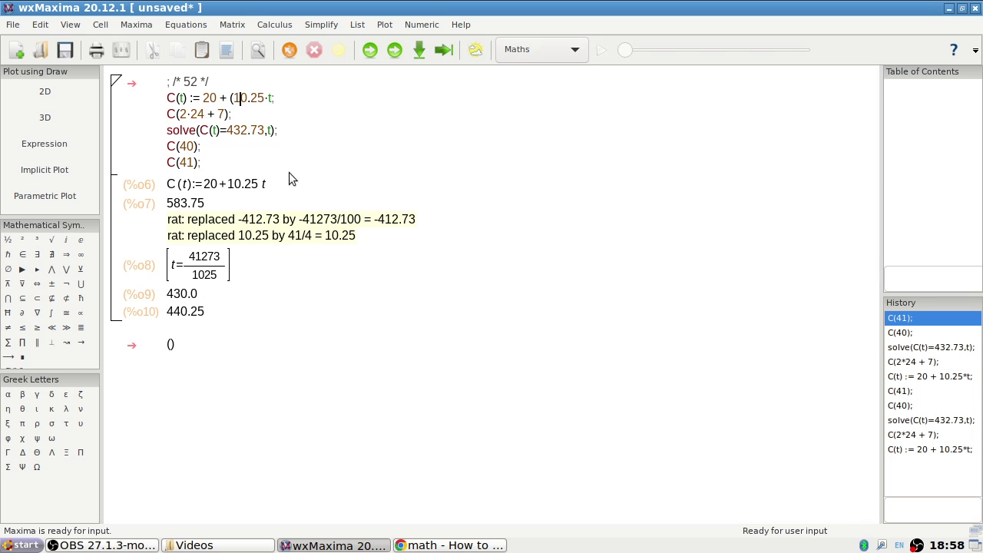
key(Right)
text())
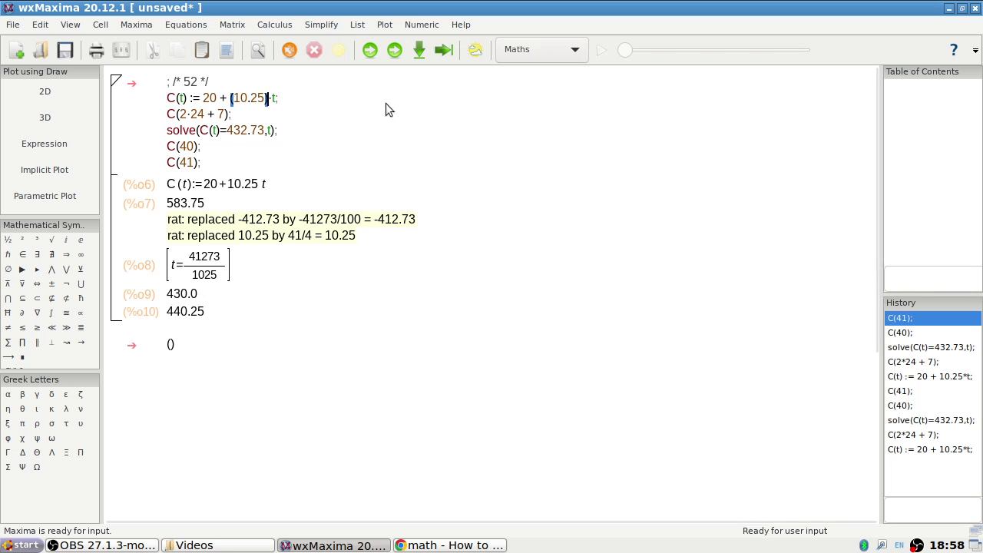
click(393, 55)
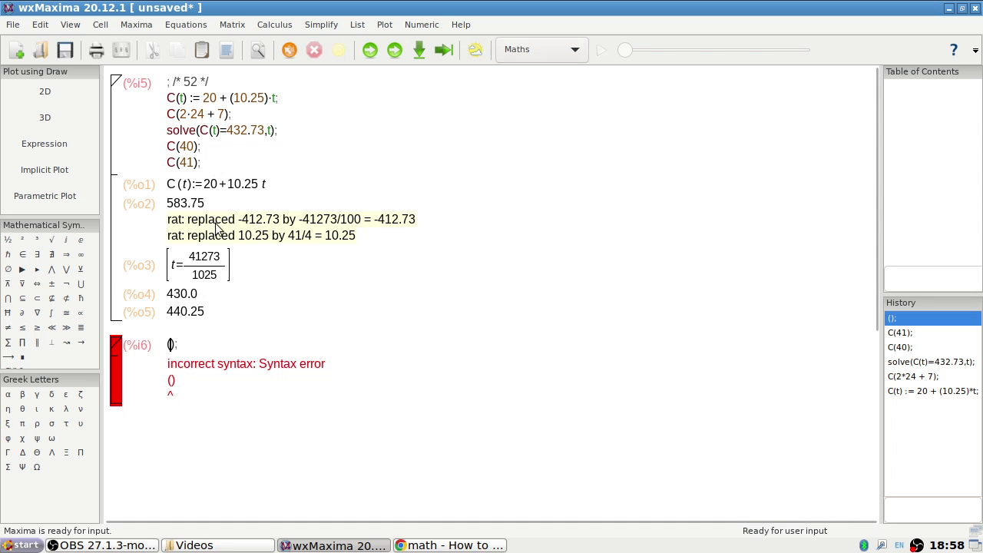
key(BackSpace)
key(BackSpace)
key(BackSpace)
key(BackSpace)
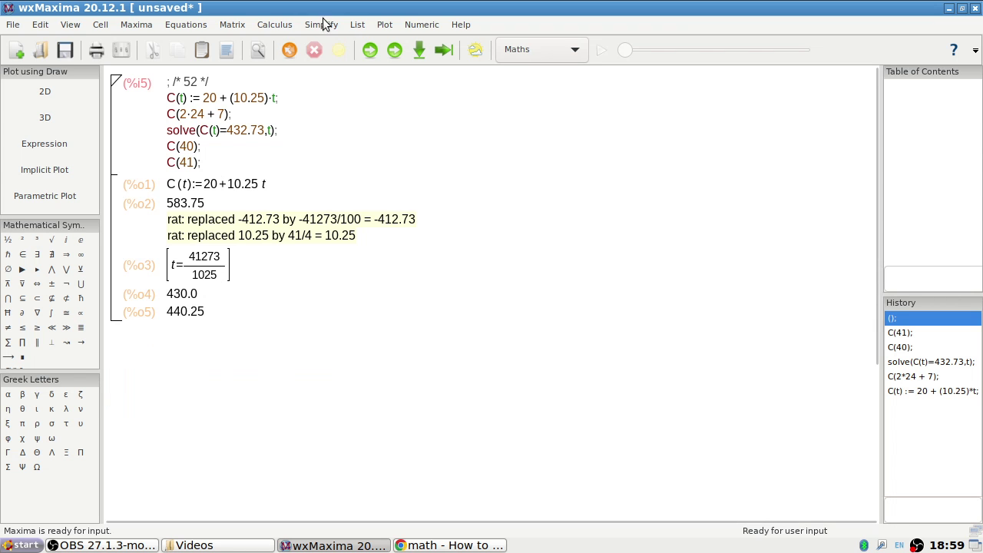
Step: Re-run the C(t) := 20 + (10.25)*t cell, returning 583.75, 41273/1025, 430.0 and 440.25
click(394, 50)
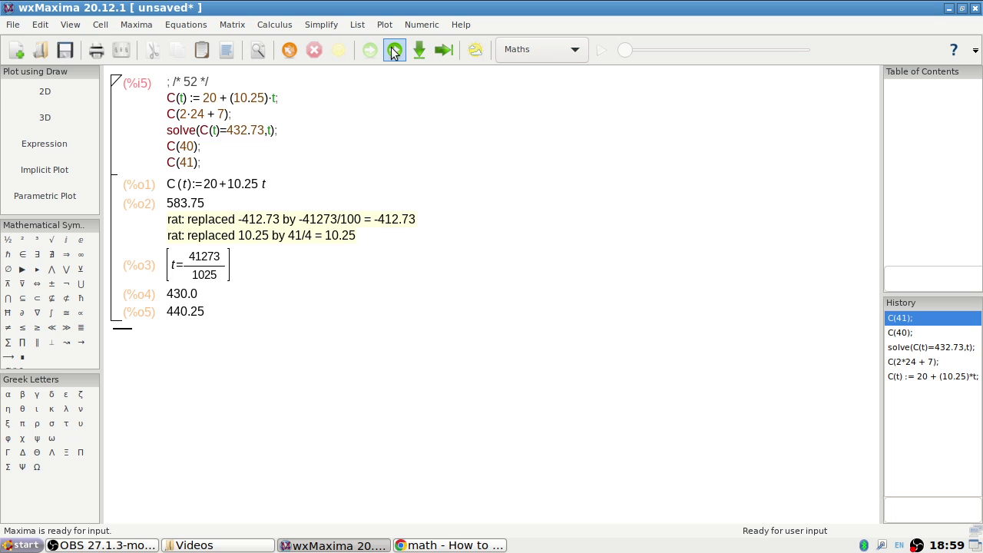
Step: Turn off engineering-format floats and delete the engineering_format_floats:false setting cell
click(394, 50)
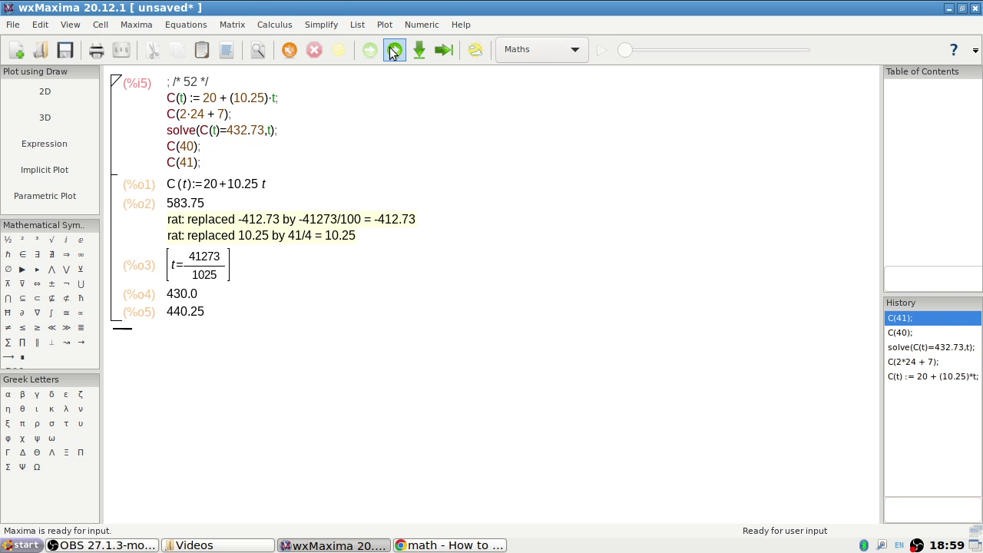
click(168, 98)
key(Return)
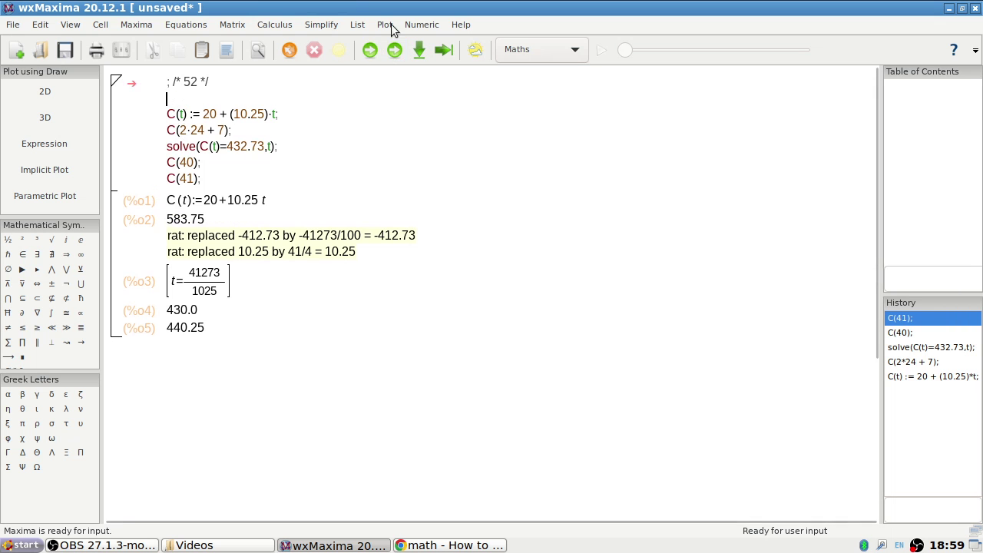
click(411, 27)
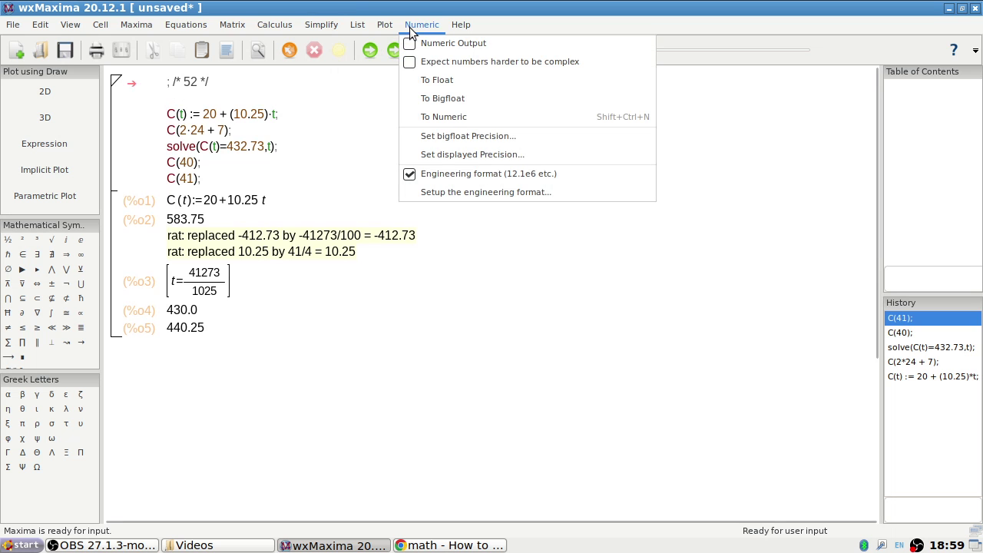
click(412, 174)
drag(343, 361, 169, 363)
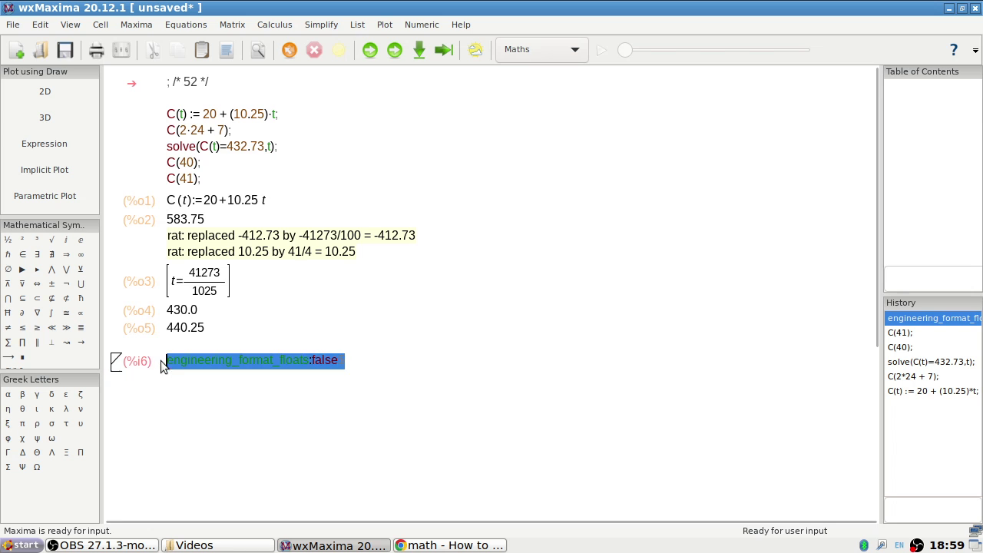
key(BackSpace)
click(203, 92)
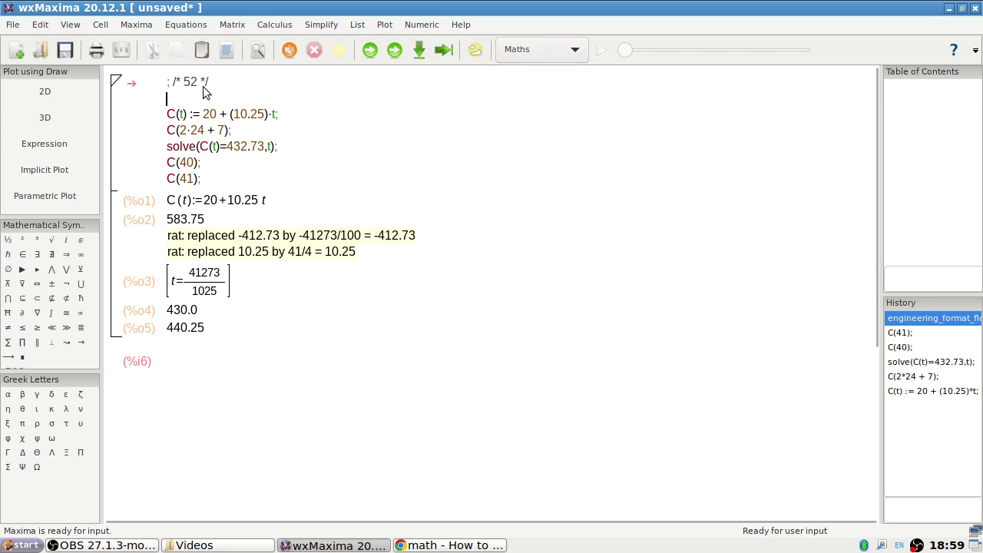
Step: Toggle numeric output on then off, delete the numer setting cells, and re-evaluate the rental cell
click(410, 26)
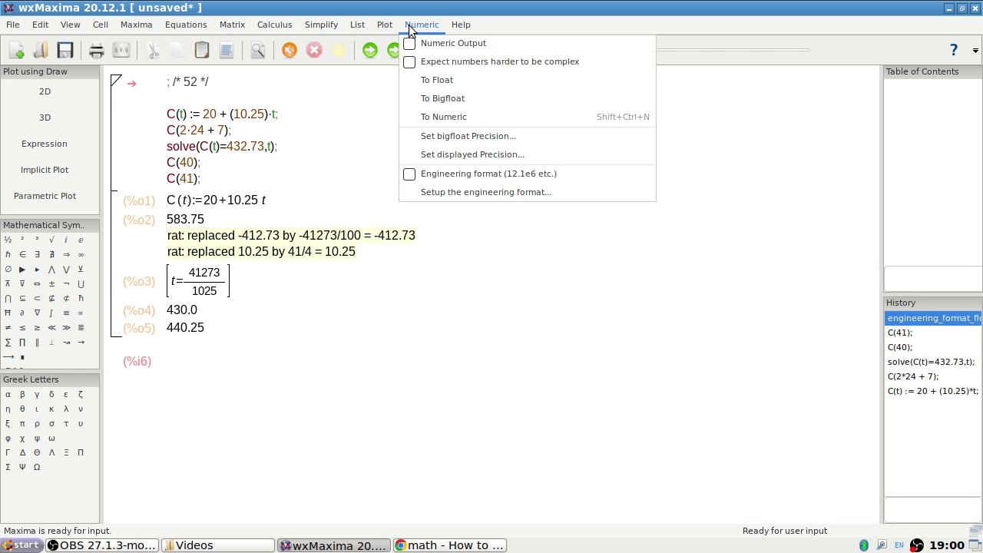
click(409, 43)
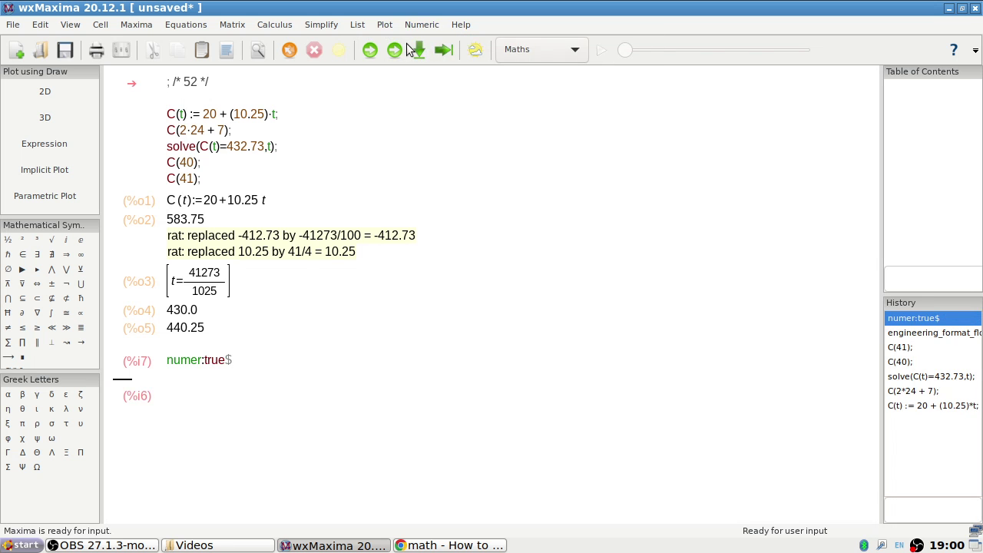
click(400, 50)
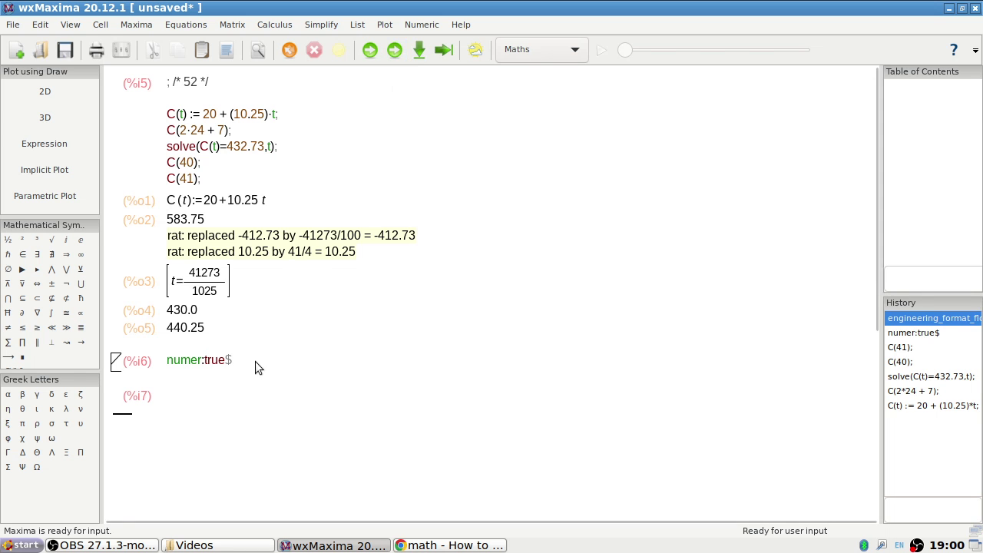
click(413, 27)
click(415, 43)
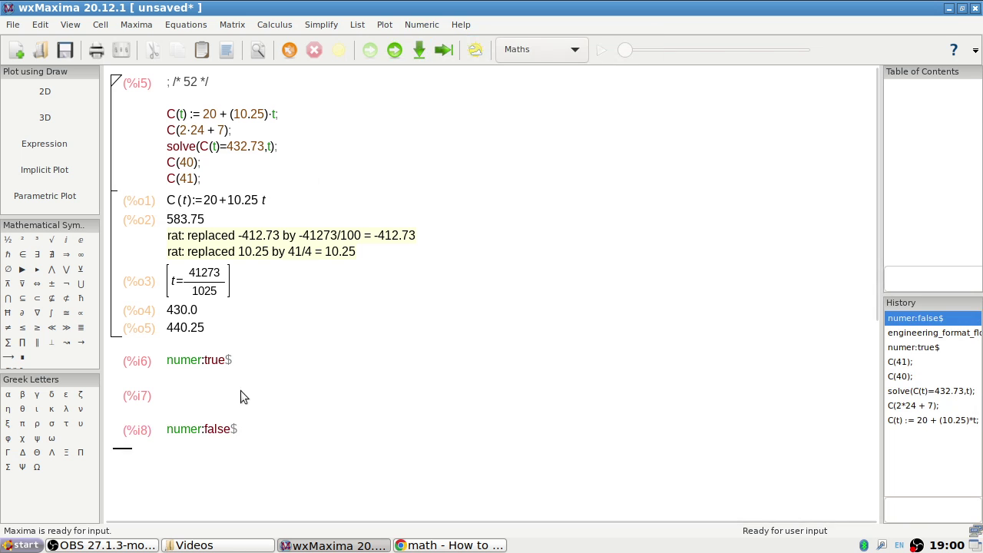
drag(173, 361, 260, 359)
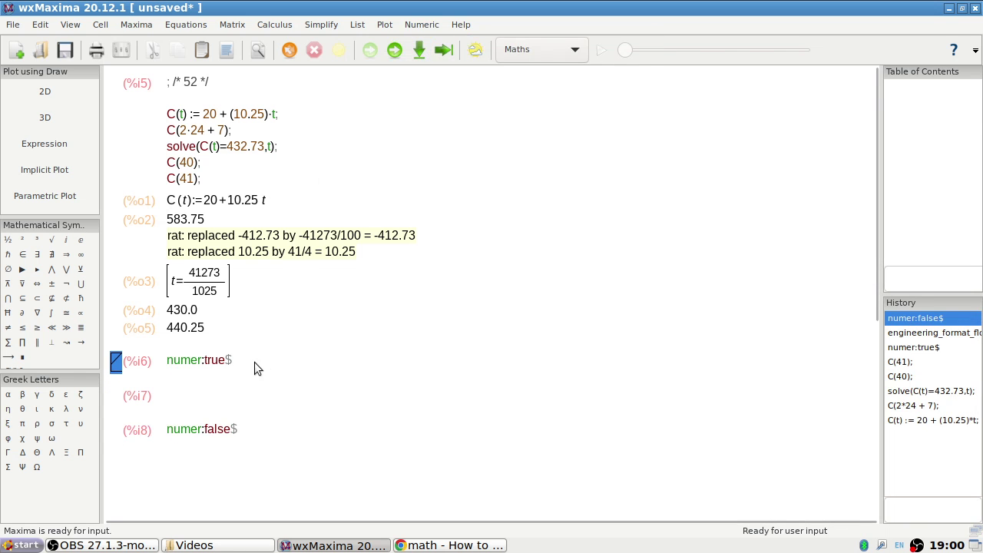
click(202, 360)
key(BackSpace)
key(BackSpace)
key(BackSpace)
key(BackSpace)
key(BackSpace)
key(BackSpace)
key(Delete)
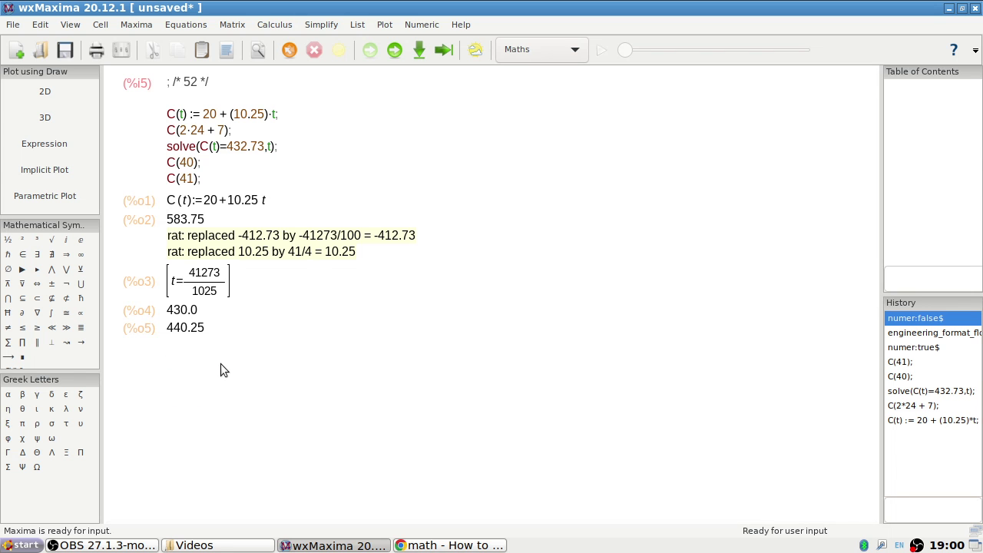
click(398, 58)
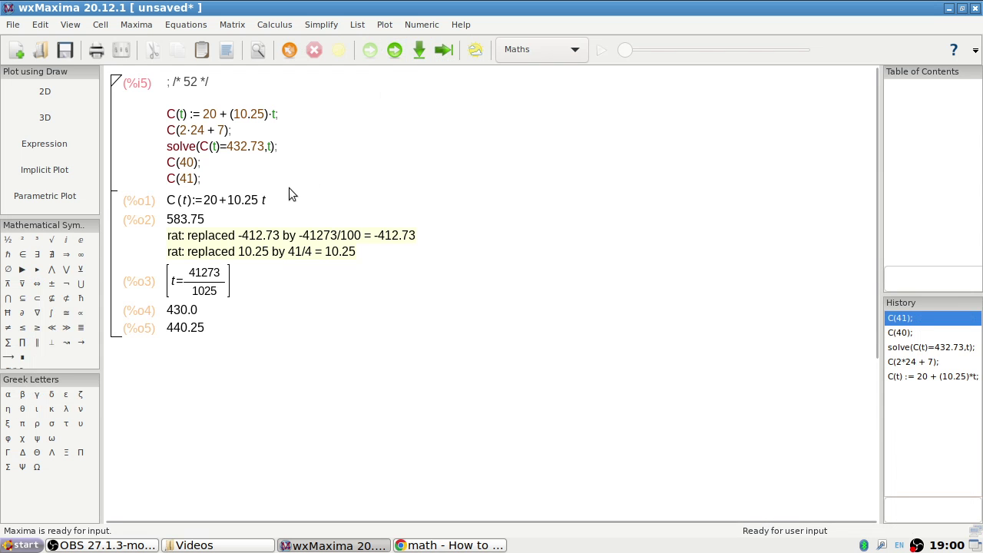
Step: Delete the empty line in the car-rental input cell and re-evaluate it
click(421, 25)
click(401, 28)
click(216, 98)
key(BackSpace)
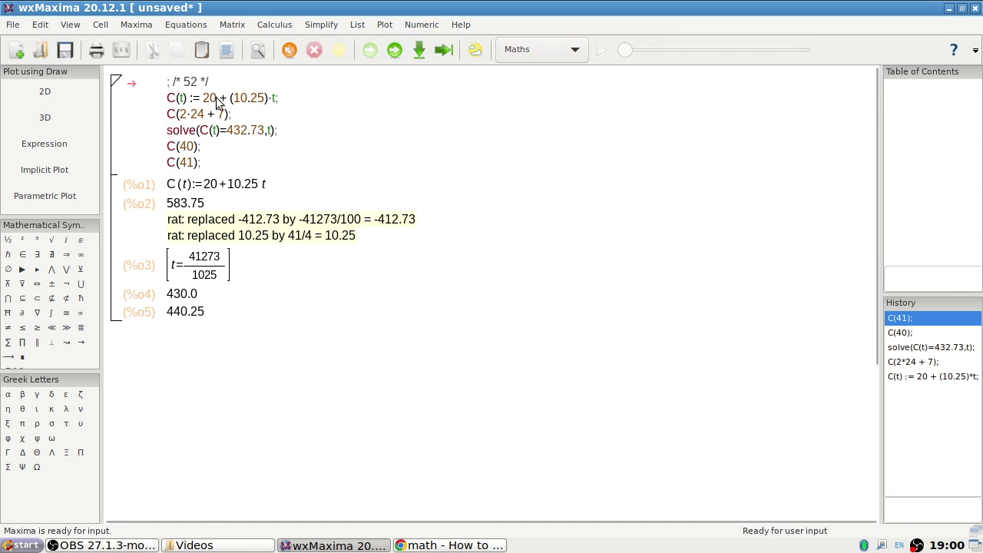
click(395, 51)
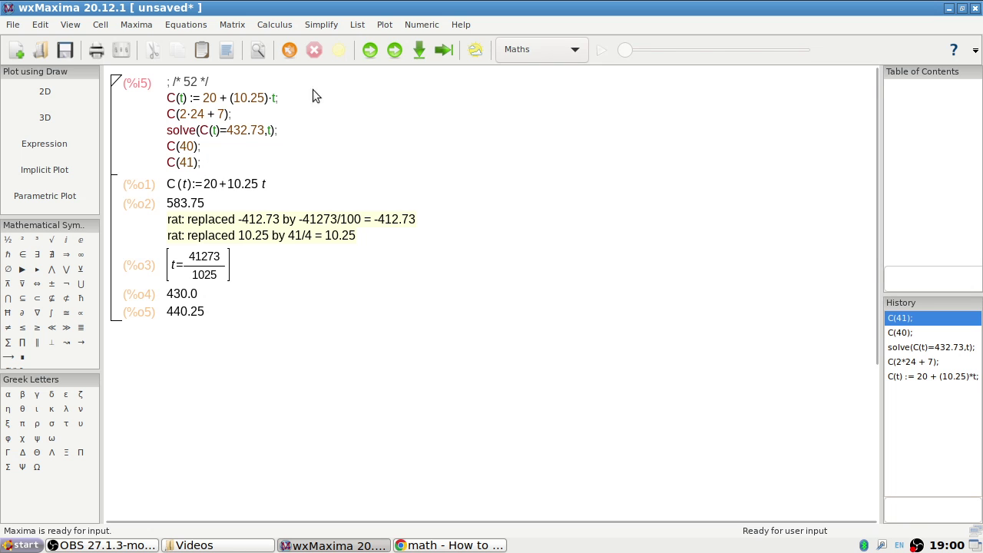
Step: Look through the Numeric and Help menus and close them without changing anything
click(439, 27)
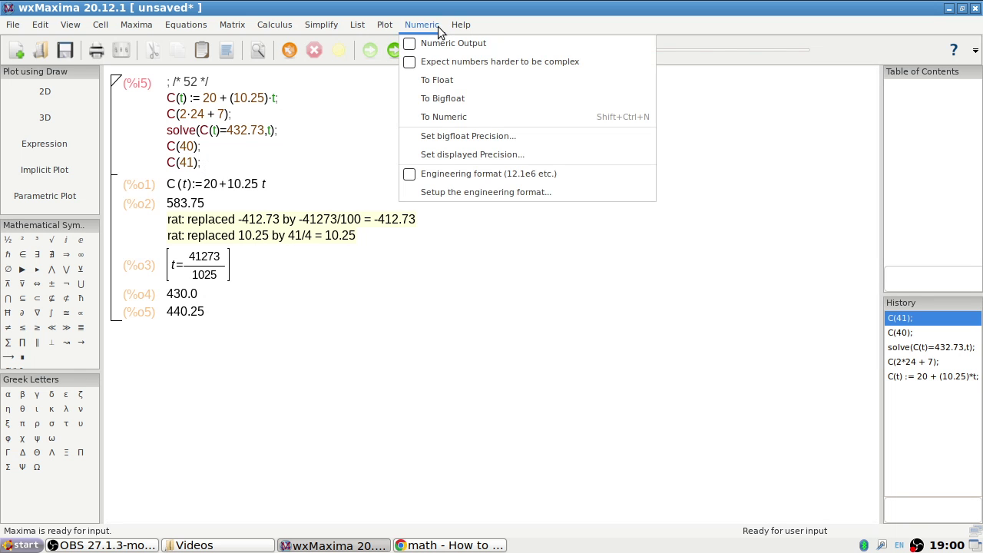
click(439, 31)
double_click(264, 220)
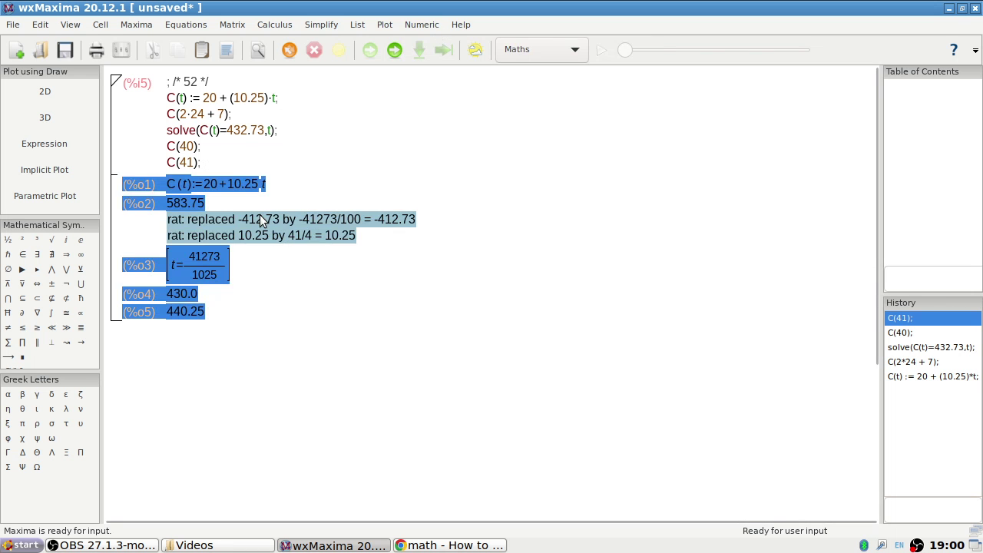
click(275, 195)
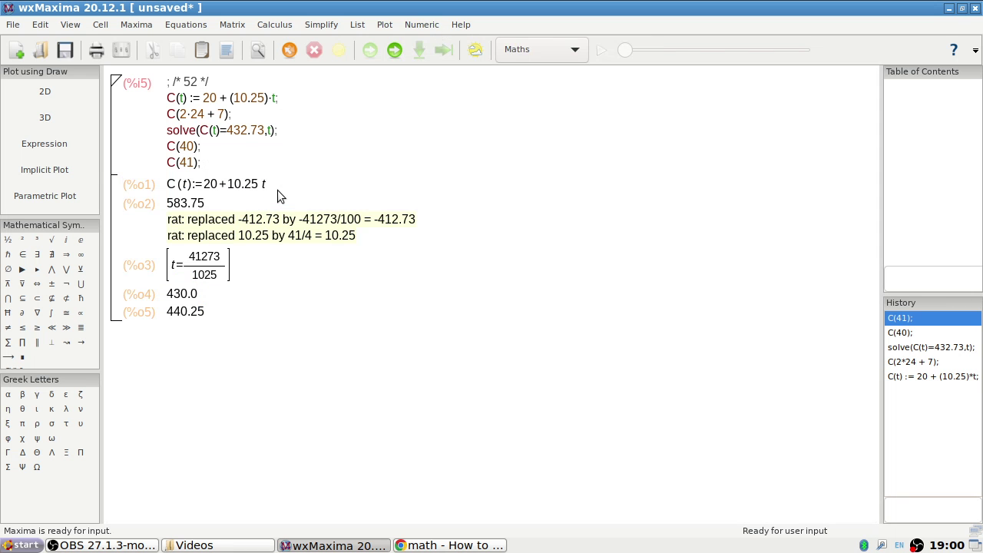
click(431, 27)
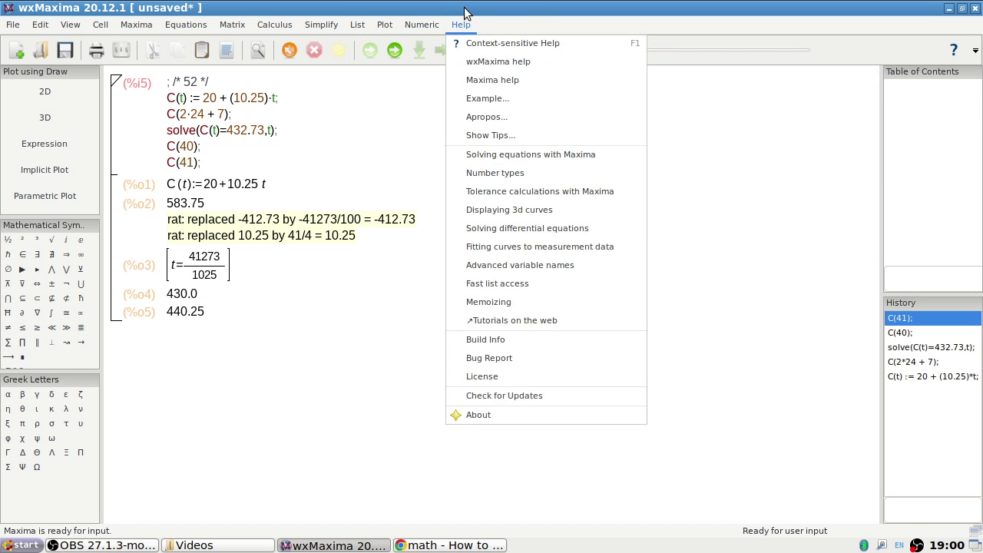
click(464, 13)
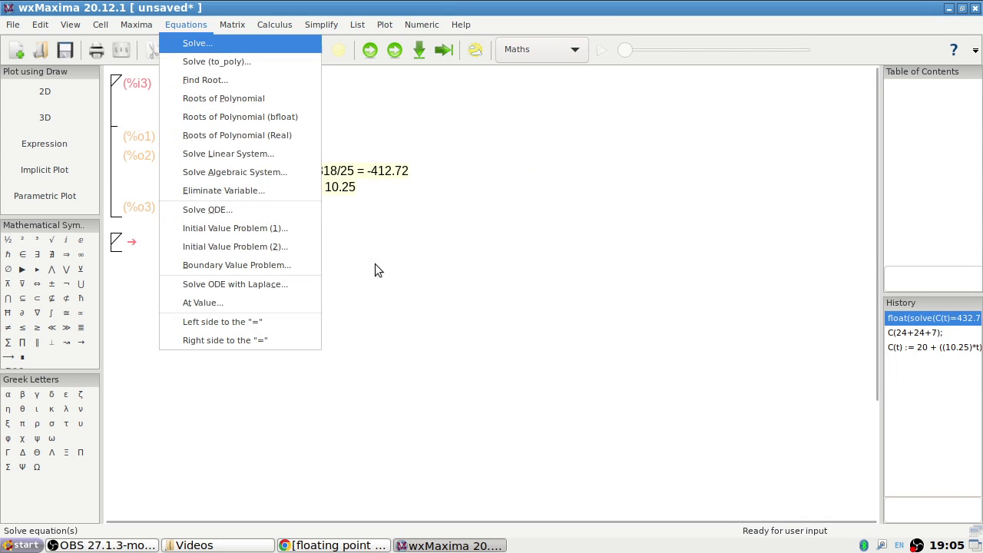
click(376, 264)
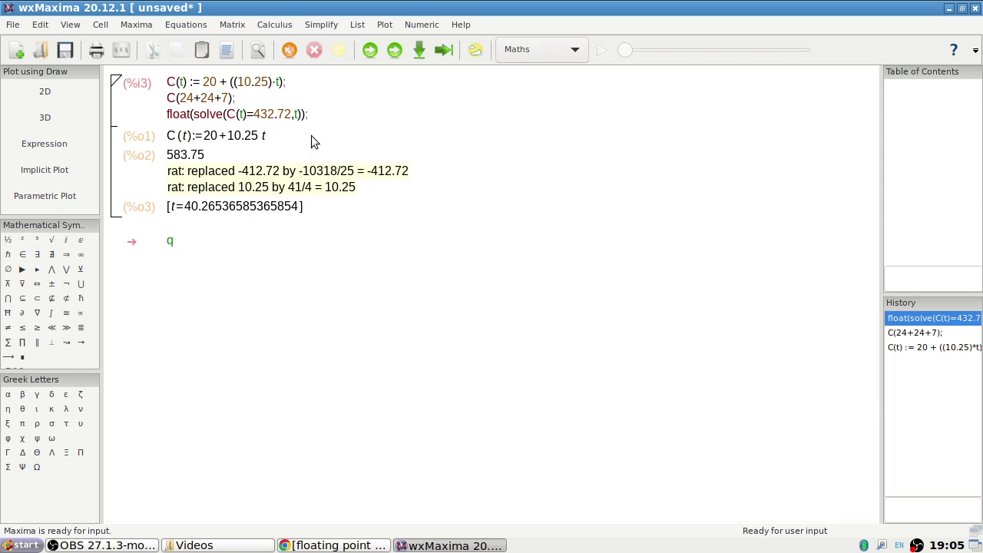
Step: Replace the stray q with the comment 'The car was rented for 40 hours and 15 minutes ?!?!?!' and start a new line
mouse_move(298, 175)
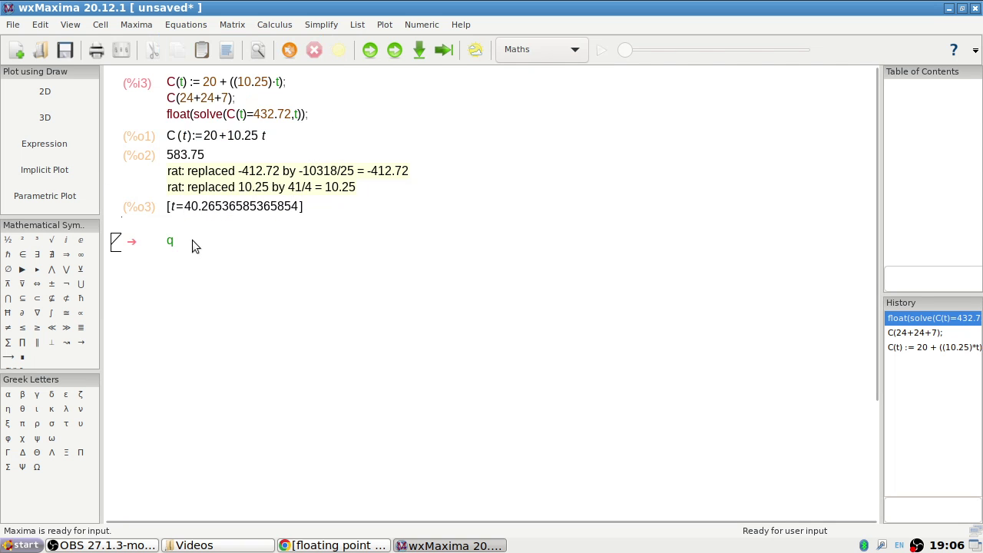
key(BackSpace)
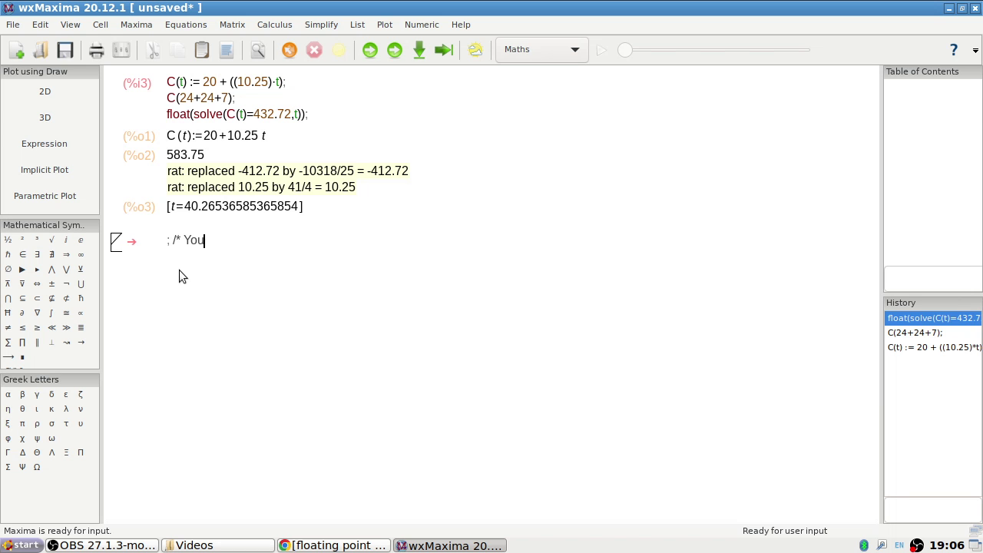
text(; /* You)
key(BackSpace)
key(BackSpace)
key(BackSpace)
text(The car was re)
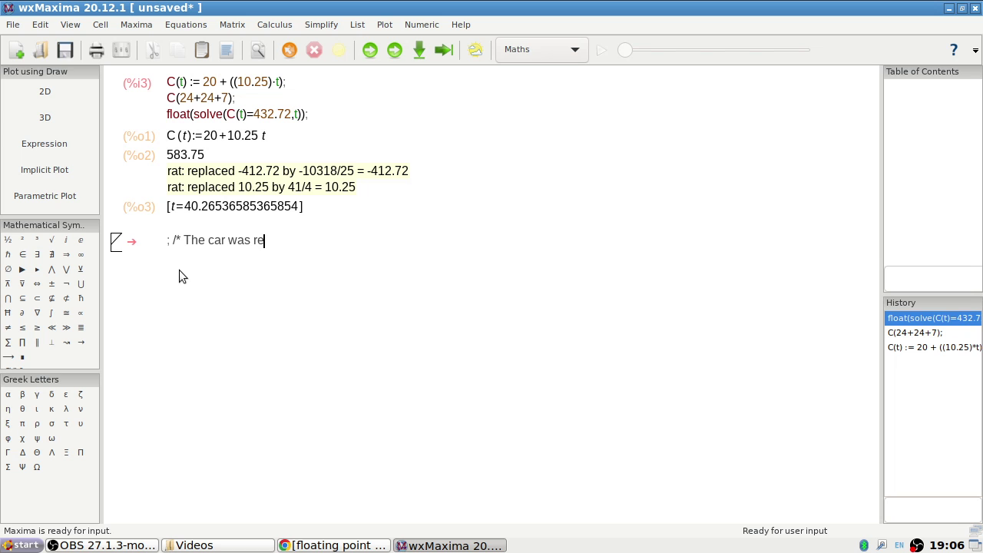
text(nted for 40 hours and 1)
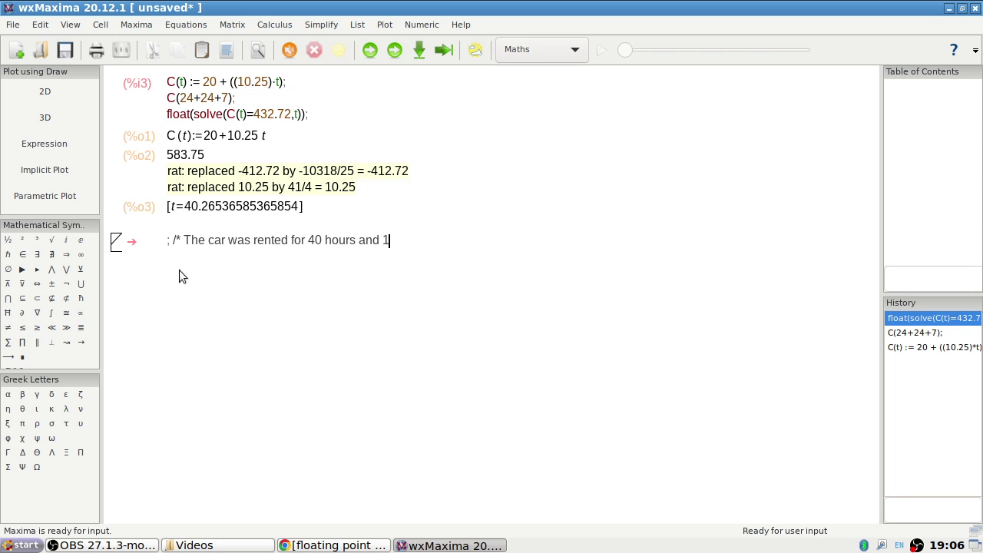
text(5 minutes ?!?!?! */)
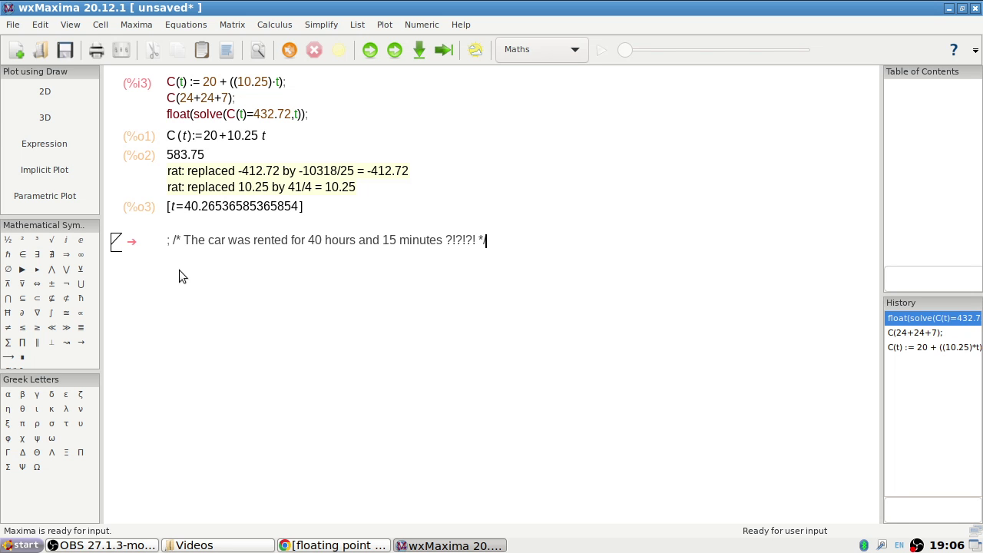
key(Return)
Step: Evaluate the rental cost C(40.25), then edit it to C(40 + 26/60) and evaluate
text(C(40.25))
click(399, 51)
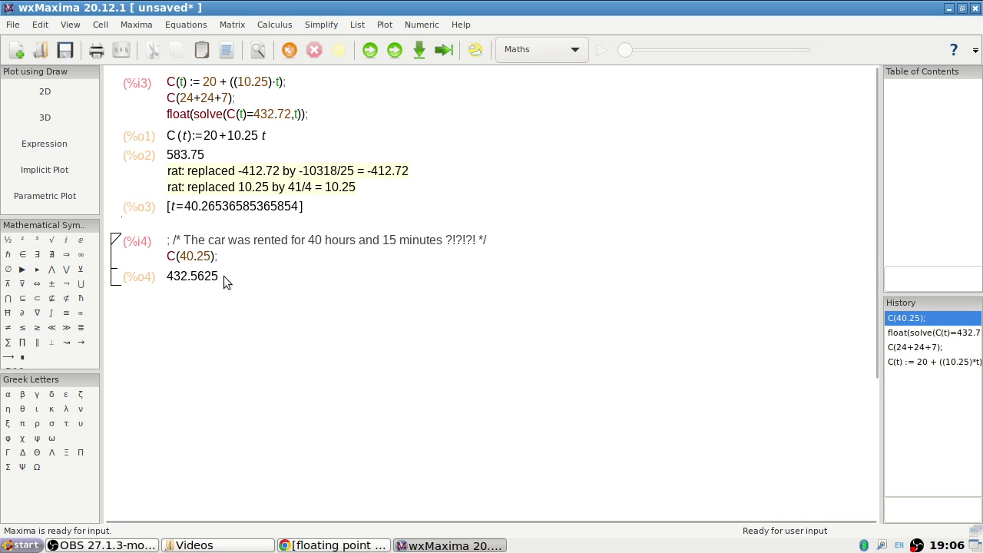
click(211, 256)
click(285, 324)
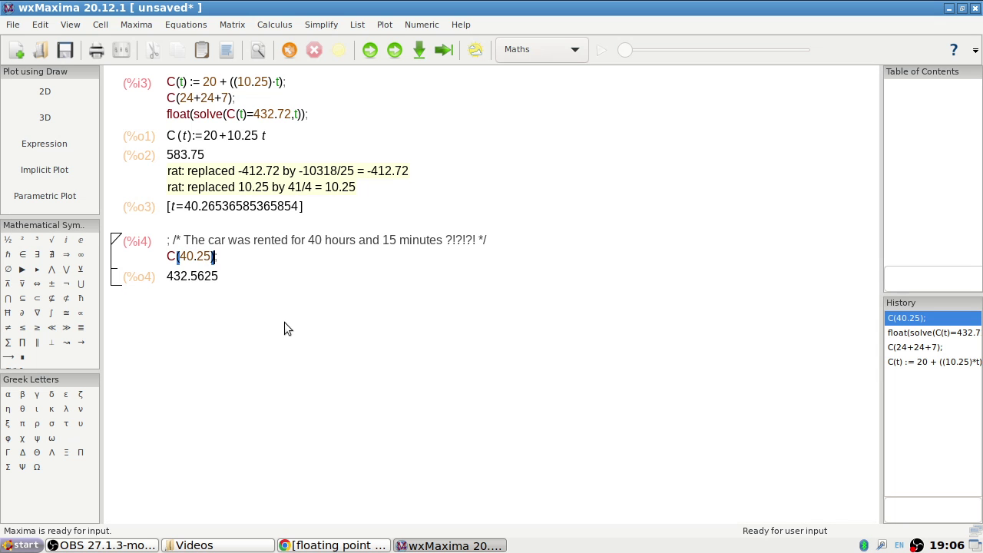
key(BackSpace)
key(BackSpace)
key(BackSpace)
text(+ 26/60)
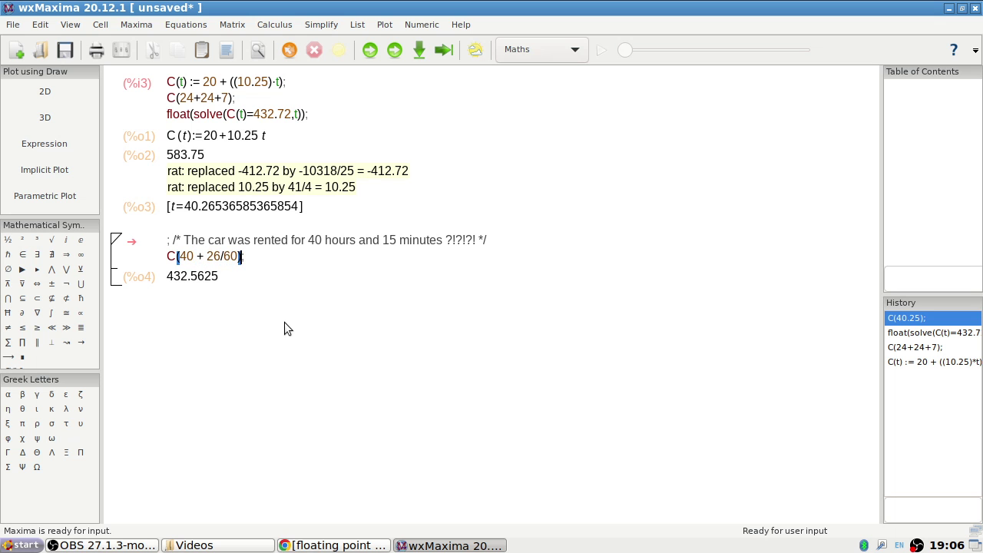
click(394, 49)
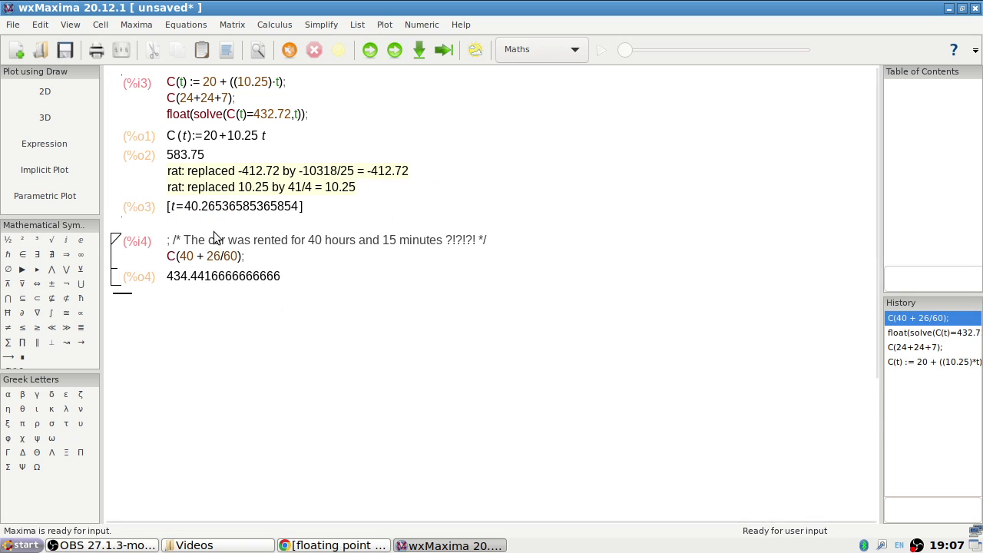
Step: Re-evaluate the cost as C(40 + 28/60) and then C(40 + 27/60)
click(214, 256)
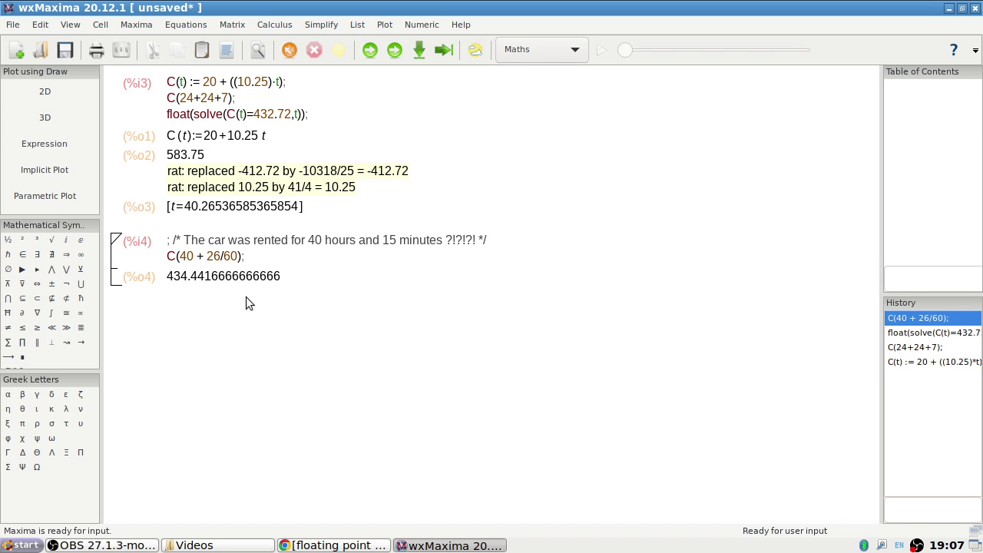
key(BackSpace)
text(8)
click(395, 51)
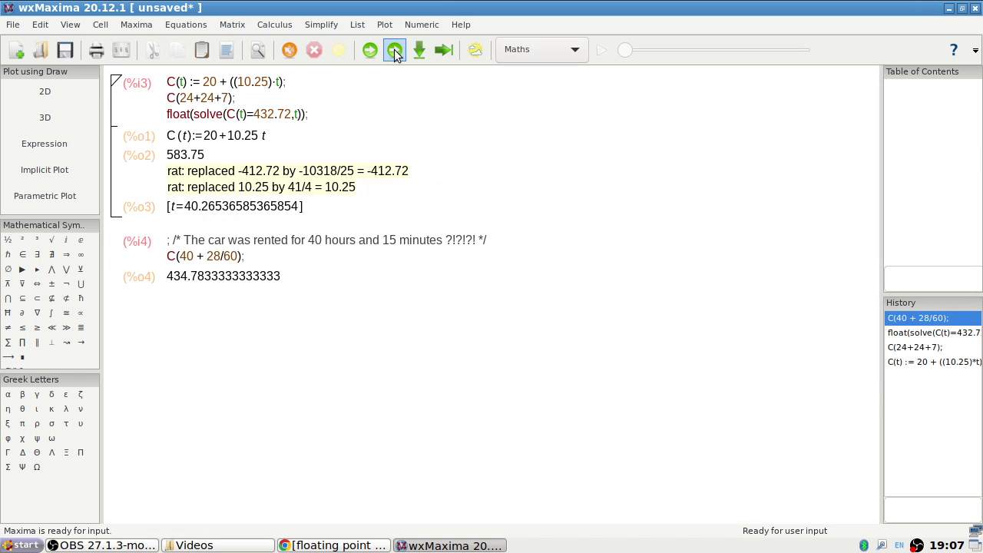
click(221, 257)
key(BackSpace)
text(7)
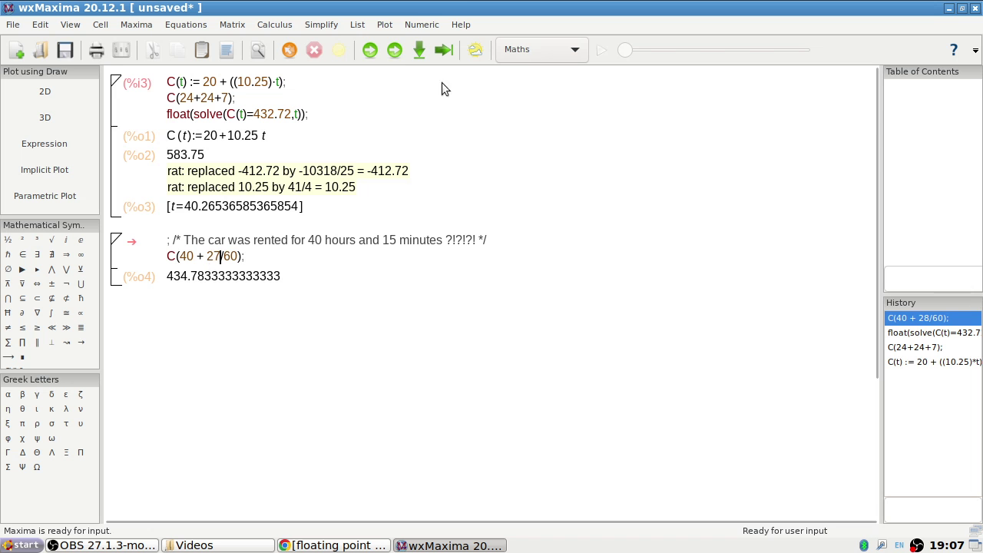
click(401, 56)
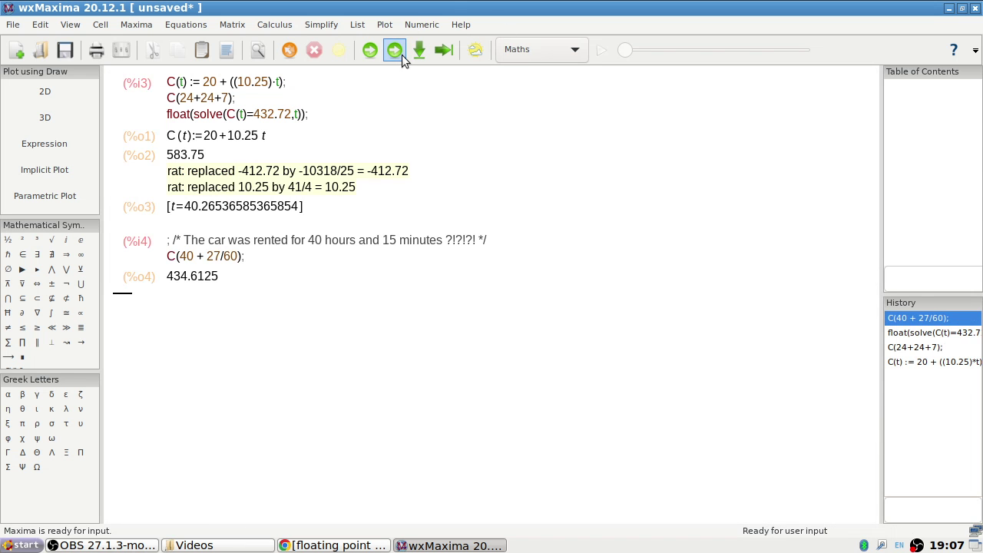
Step: Evaluate C(40 + 28/60) again, giving 434.78, then delete that calculation line
click(220, 256)
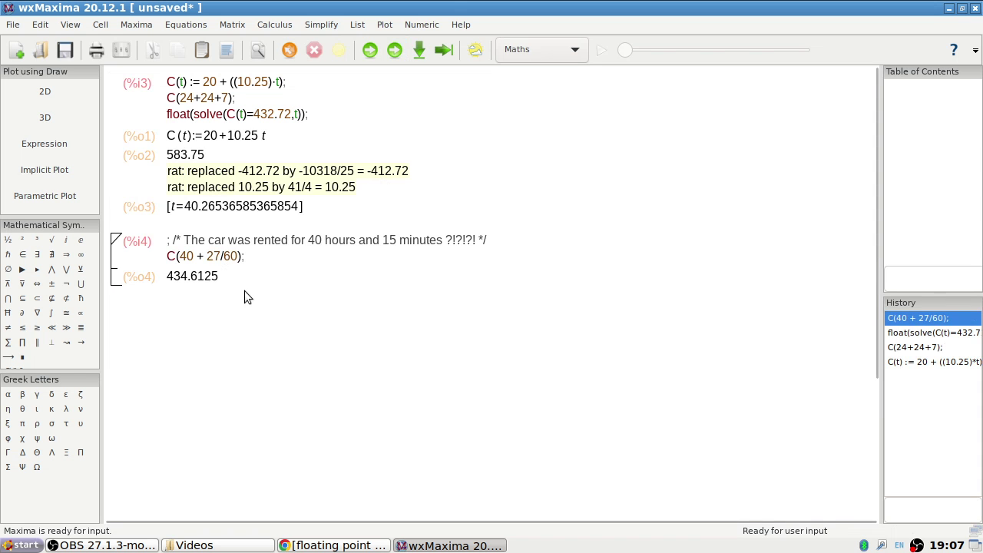
key(BackSpace)
text(8)
key(shift+Return)
click(394, 50)
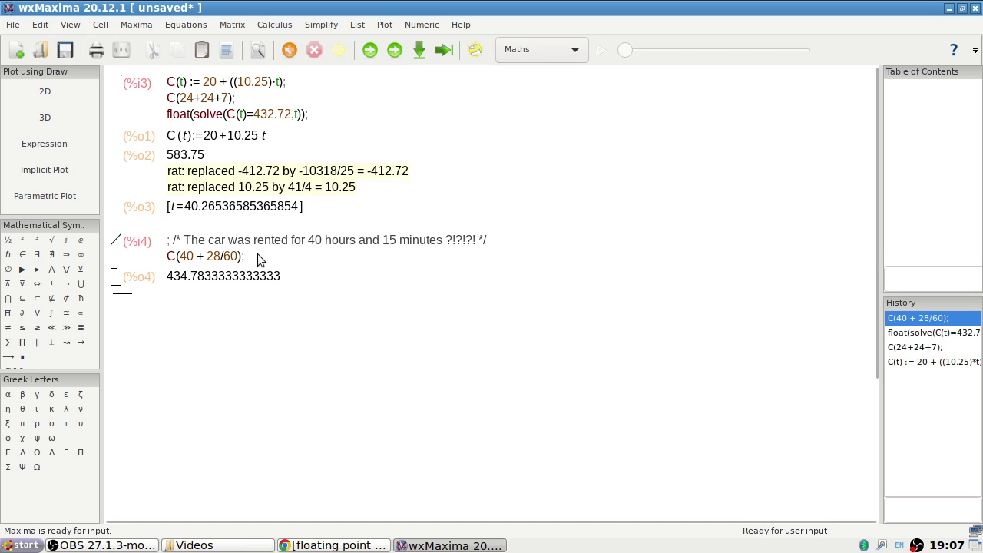
drag(257, 255, 173, 263)
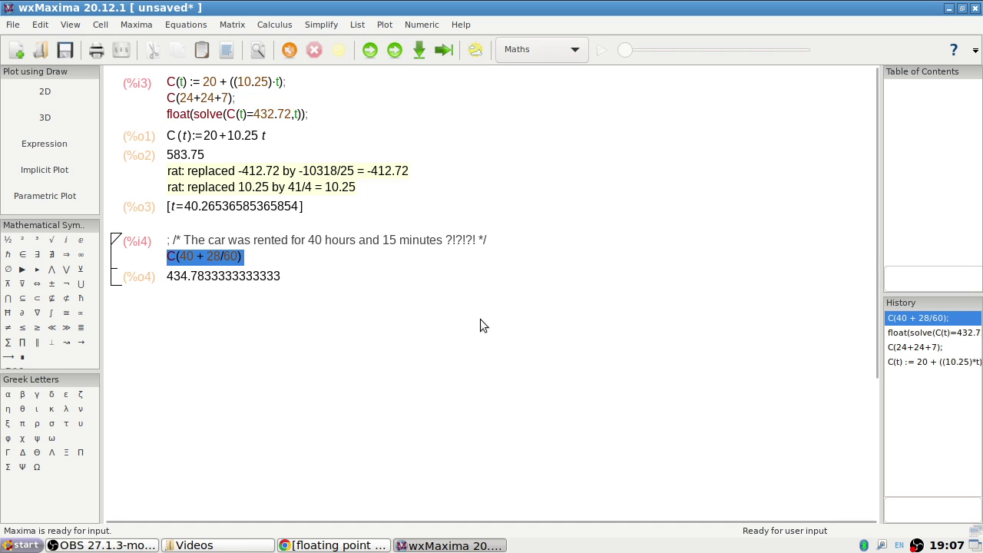
key(BackSpace)
key(BackSpace)
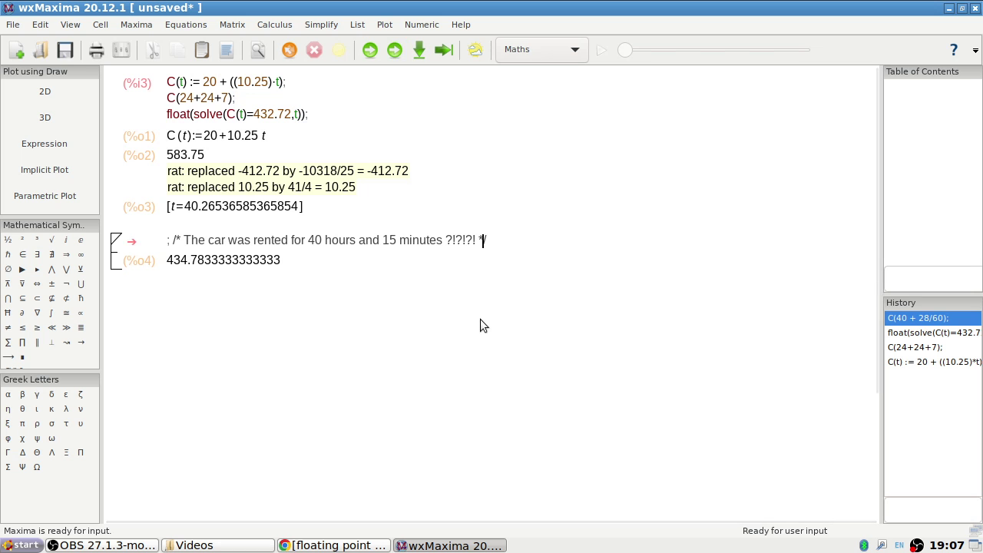
Step: Insert APPROX before '40 hours' in the rental comment
key(Left)
key(Left)
key(Left)
key(Left)
key(Left)
key(Left)
key(Left)
key(Left)
key(Left)
key(Left)
key(Left)
key(Left)
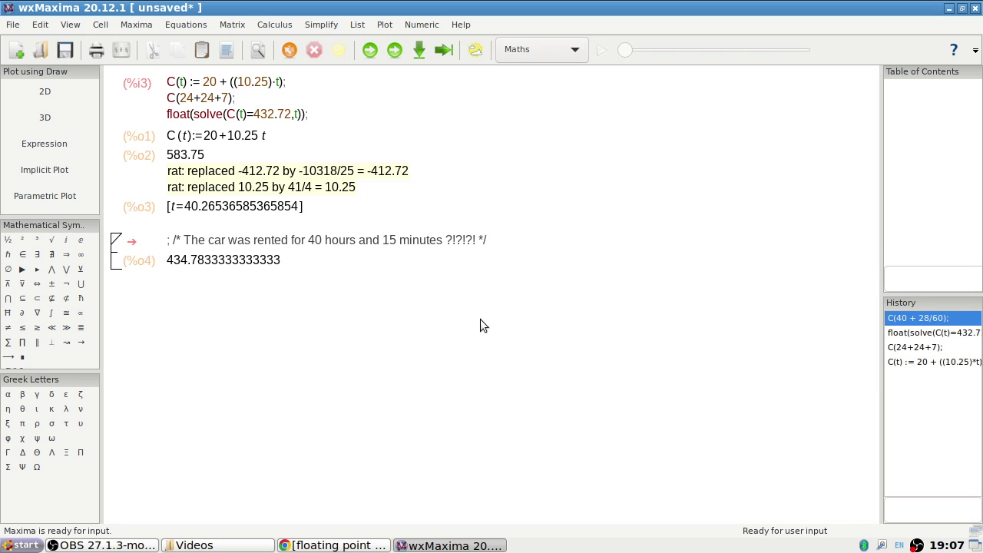
key(Left)
key(Left)
key(Left)
key(Left)
key(Left)
key(Left)
key(Left)
key(Left)
key(Left)
key(Left)
key(Left)
key(Left)
key(Left)
key(Left)
key(Left)
key(Left)
key(Left)
key(Left)
key(Left)
key(Left)
key(Left)
text(APPROX)
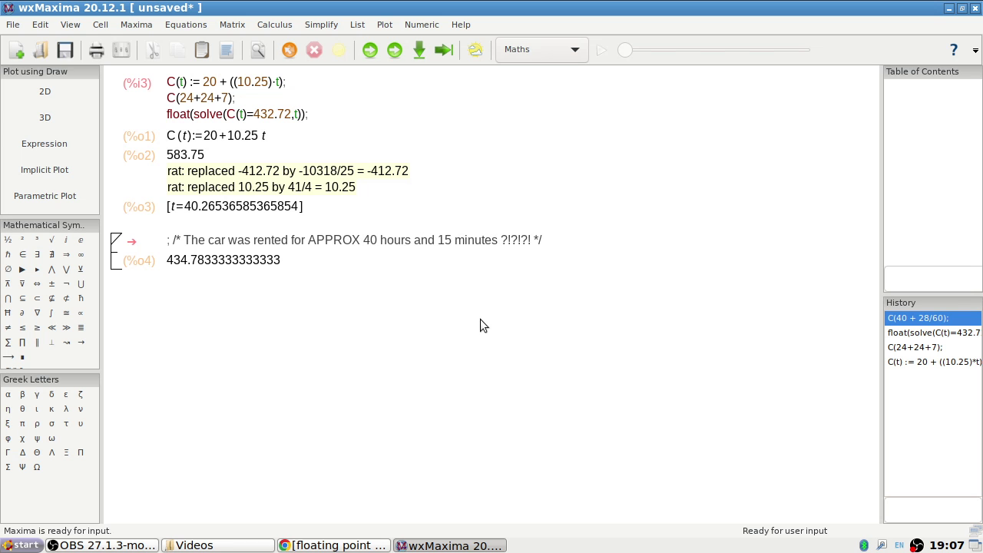
Step: Append 'But no reasonable time will give a cost of 432.72' and re-evaluate all cells
key(Right)
key(Right)
key(Right)
key(Right)
key(Right)
key(Right)
key(Right)
key(Right)
key(Right)
key(Right)
key(Right)
key(Right)
key(Right)
key(Right)
key(Right)
key(Right)
key(Right)
key(Right)
key(Right)
key(Right)
text(But no answ)
text(er will)
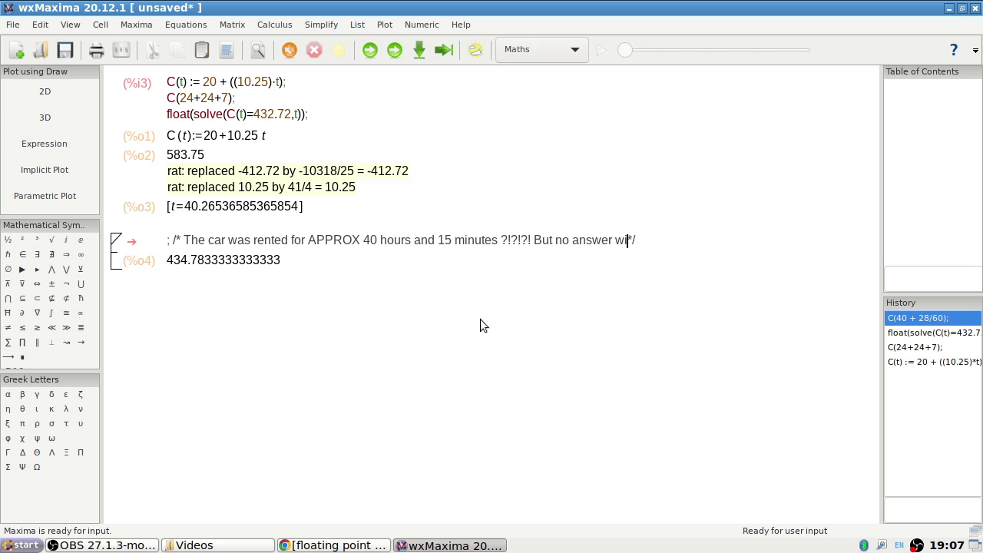
key(BackSpace)
key(BackSpace)
key(BackSpace)
key(BackSpace)
key(BackSpace)
key(BackSpace)
key(BackSpace)
key(BackSpace)
key(BackSpace)
key(BackSpace)
key(BackSpace)
text(reasonable time will give )
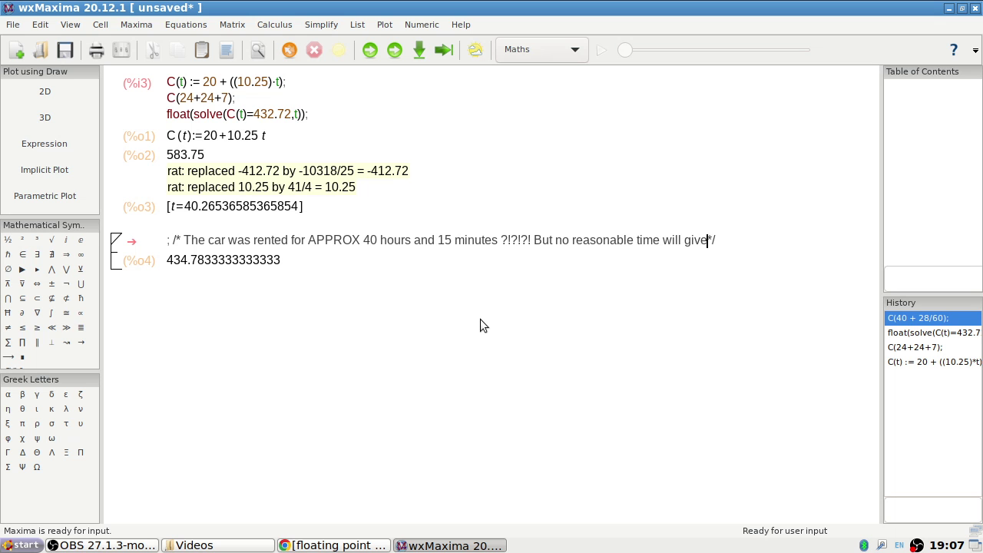
text( a cost of)
text(432.72)
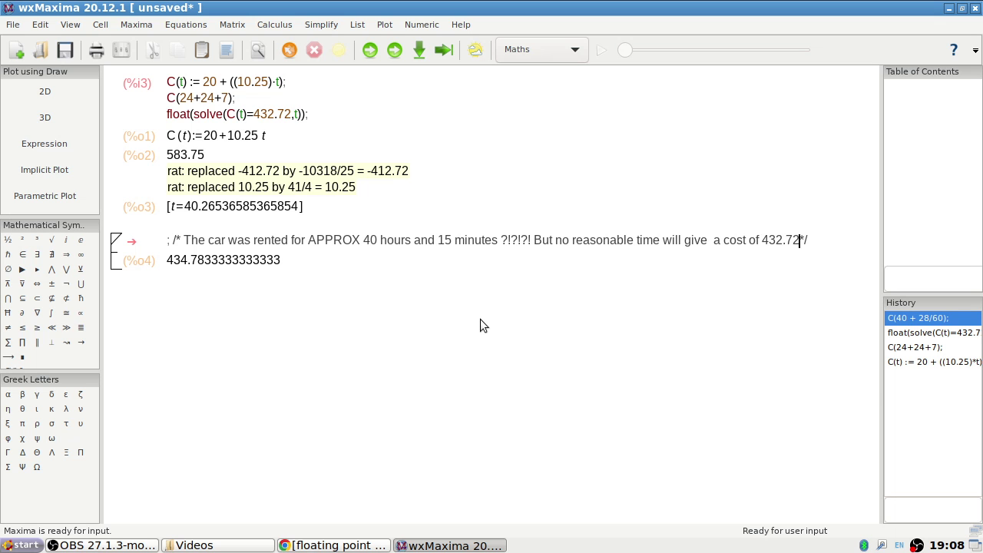
click(395, 49)
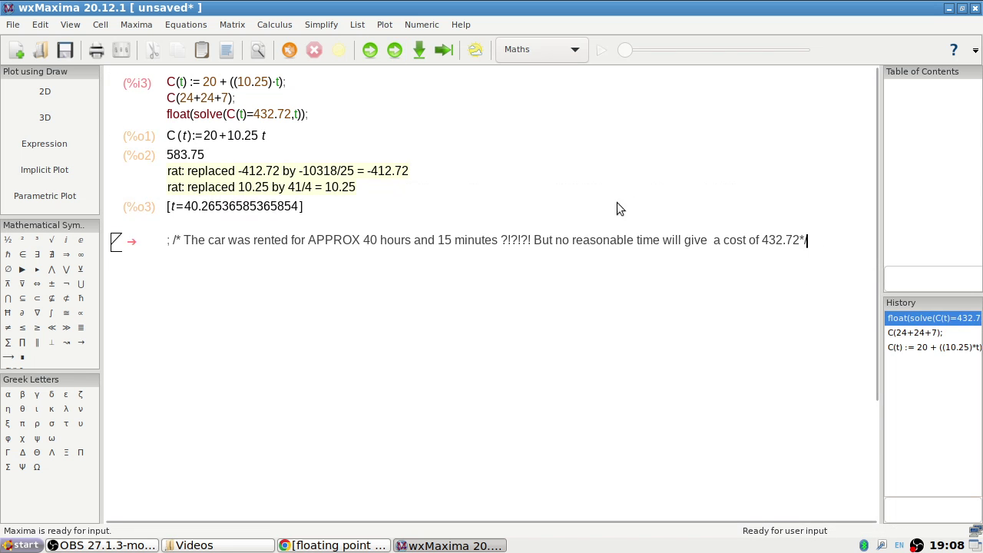
key(ctrl+a)
Step: Clear the car-rental cells and type the definition N(x) := 15*x in a new cell
click(172, 81)
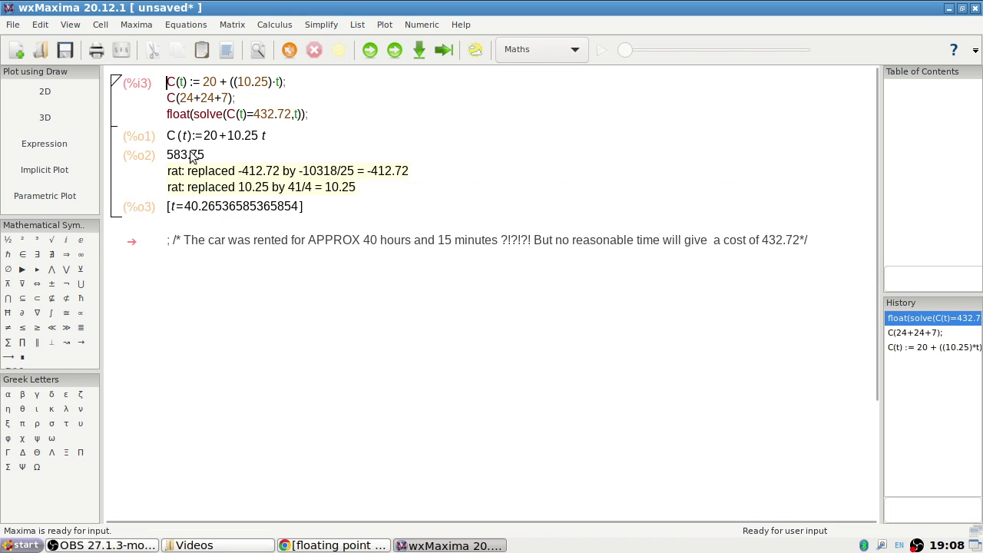
key(Delete)
key(Delete)
key(Delete)
key(Delete)
key(Delete)
key(Delete)
key(Delete)
key(Delete)
key(Delete)
key(Delete)
key(Delete)
key(Delete)
key(Delete)
key(Delete)
key(Delete)
key(Delete)
key(Delete)
key(Delete)
key(Delete)
key(Delete)
key(Delete)
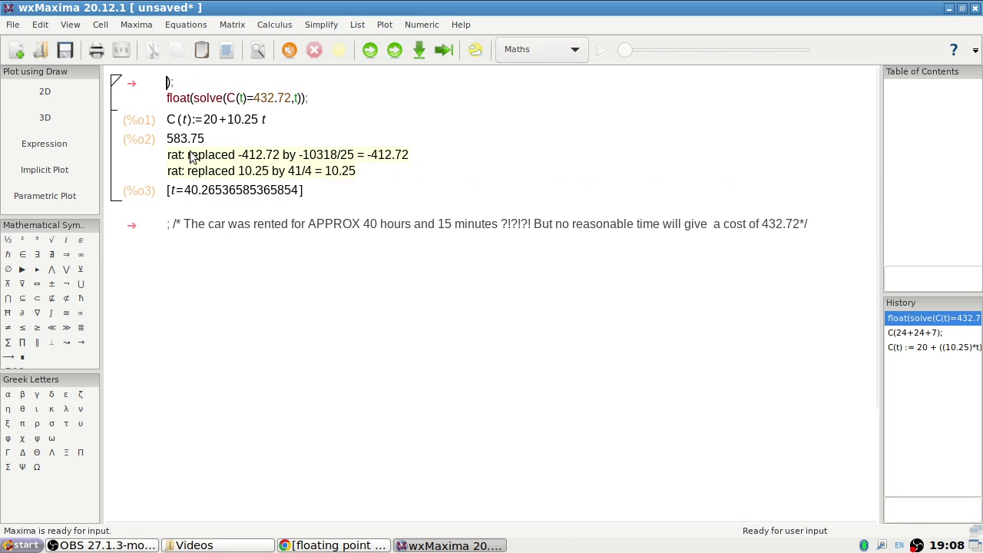
key(Delete)
key(Delete)
key(Delete)
key(Delete)
key(Delete)
key(Delete)
key(Delete)
key(Delete)
key(Delete)
key(Delete)
key(Delete)
key(Delete)
key(Delete)
key(Delete)
key(Delete)
key(Delete)
key(Delete)
key(Delete)
key(Delete)
key(Delete)
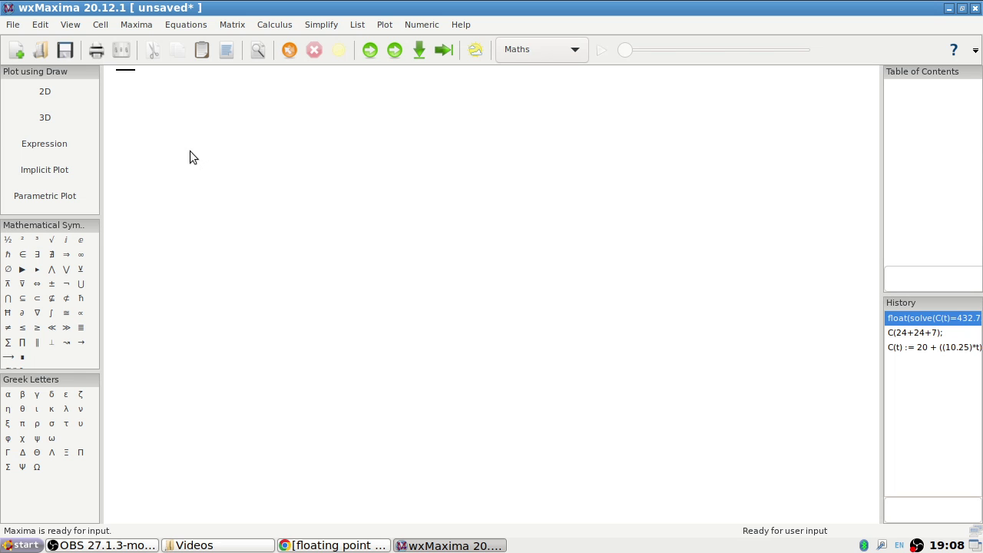
text(N)
text(()
text(x)
text() :=)
text(15*x)
Step: Evaluate N(x) := 15*x with N(20)=300 and N(0.75*20)=225.0, then type /* Domain = [0,20] */
text(;)
key(Return)
text(N)
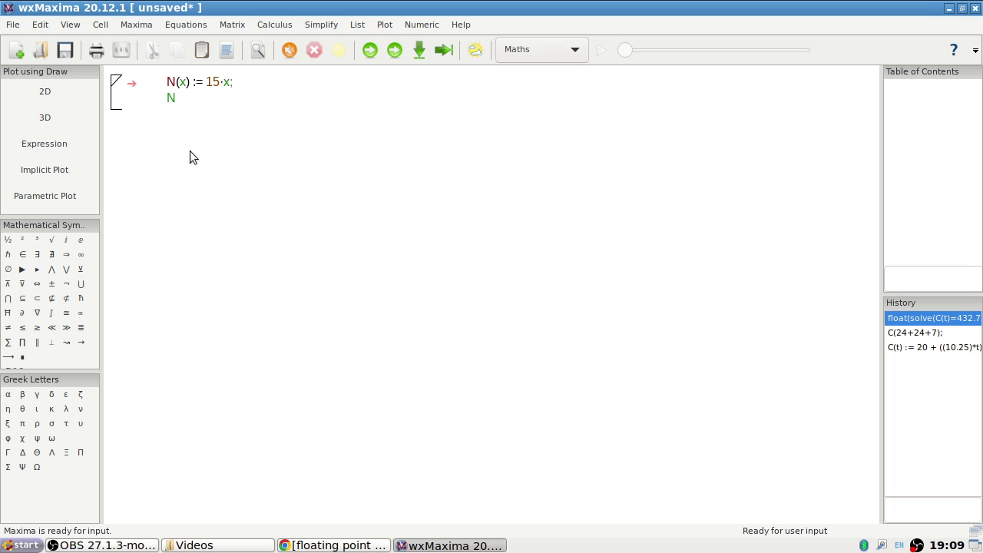
text((20);)
key(Return)
text(N(0.75*20)
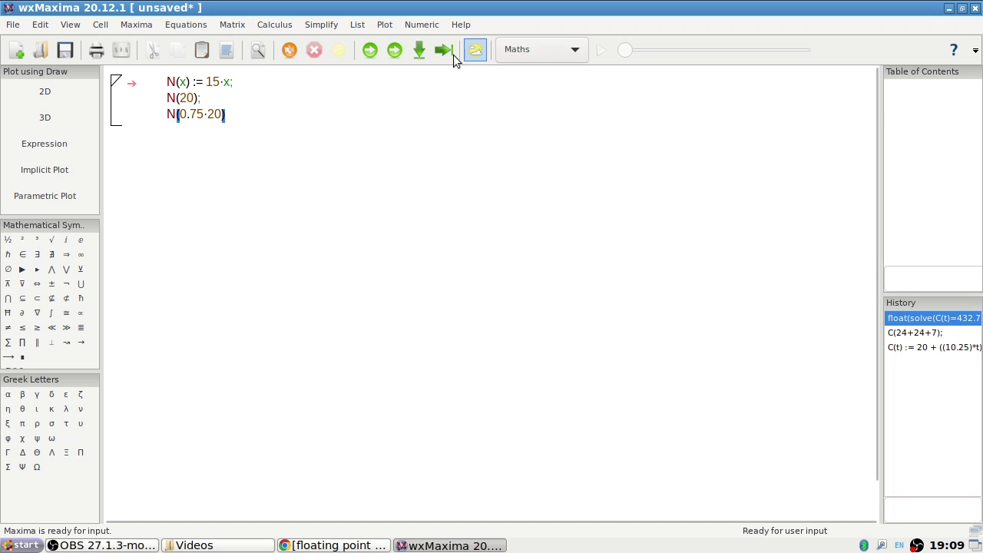
click(393, 51)
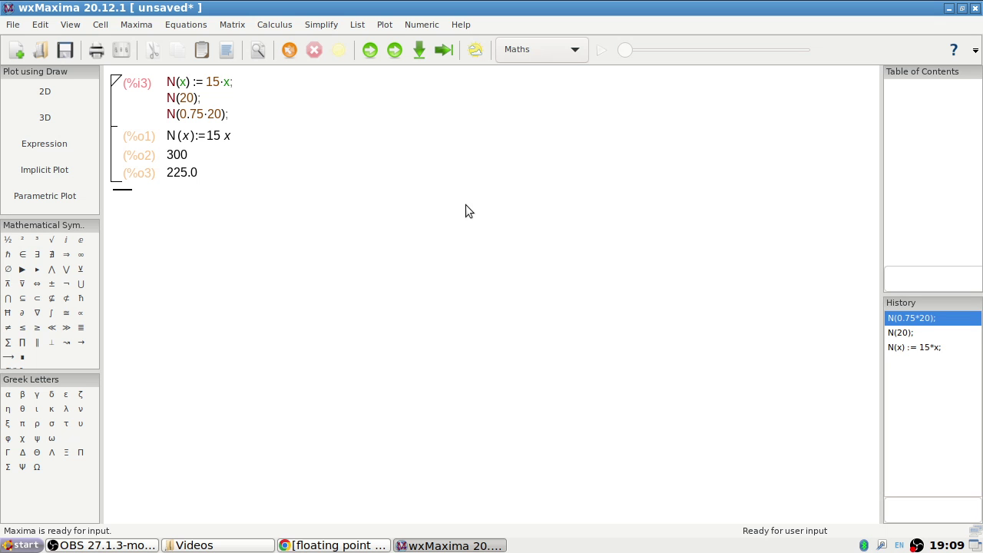
text(/* Domain = [)
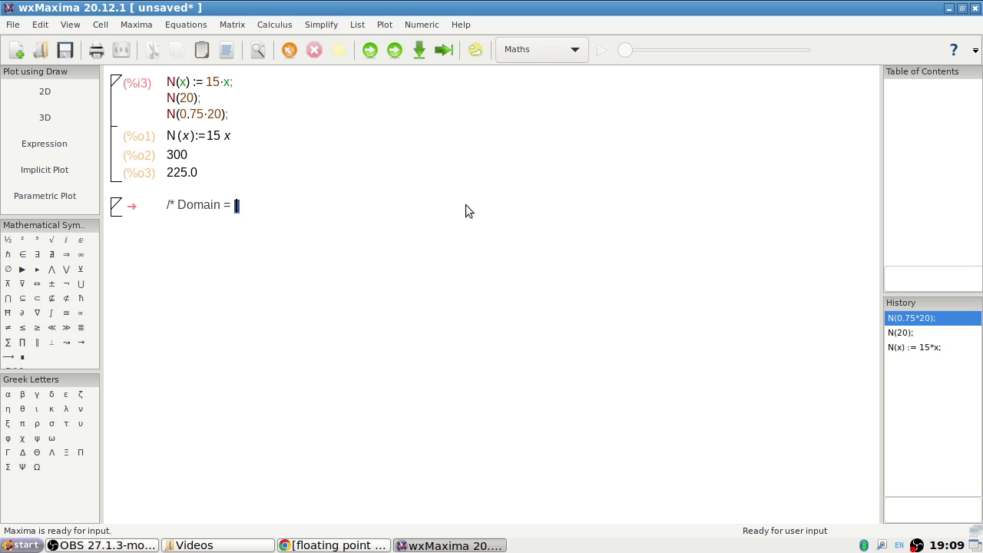
text(0,20] */)
Step: Evaluate the Domain comment, then add and evaluate a /* Range = [0,300] */ comment cell
key(shift+Return)
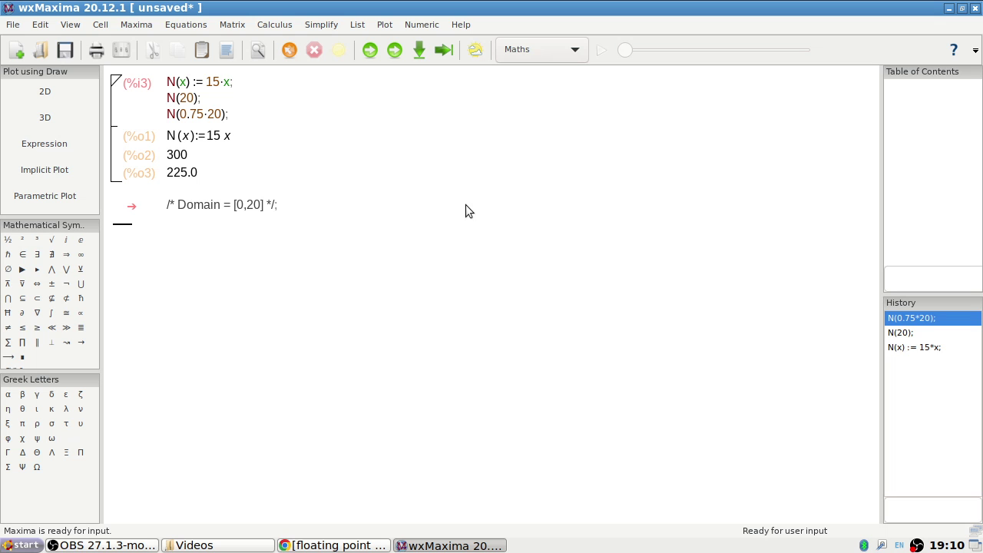
key(Return)
text(/* Range = [)
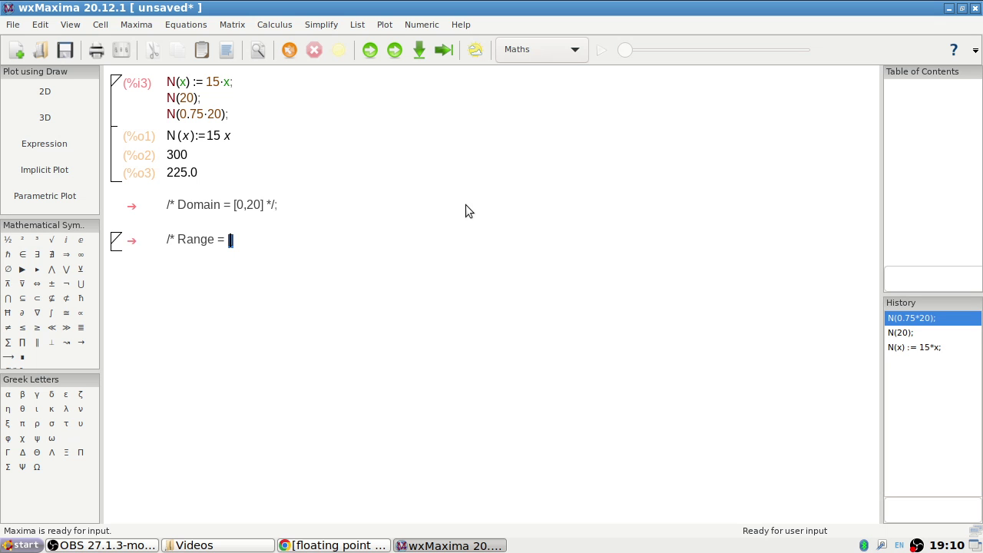
text(0,300] */)
click(394, 50)
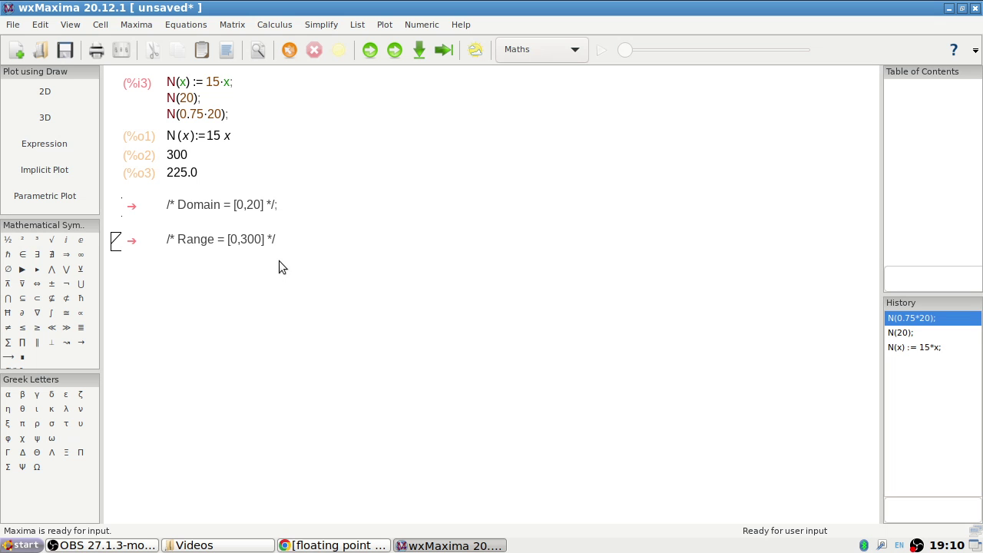
click(289, 244)
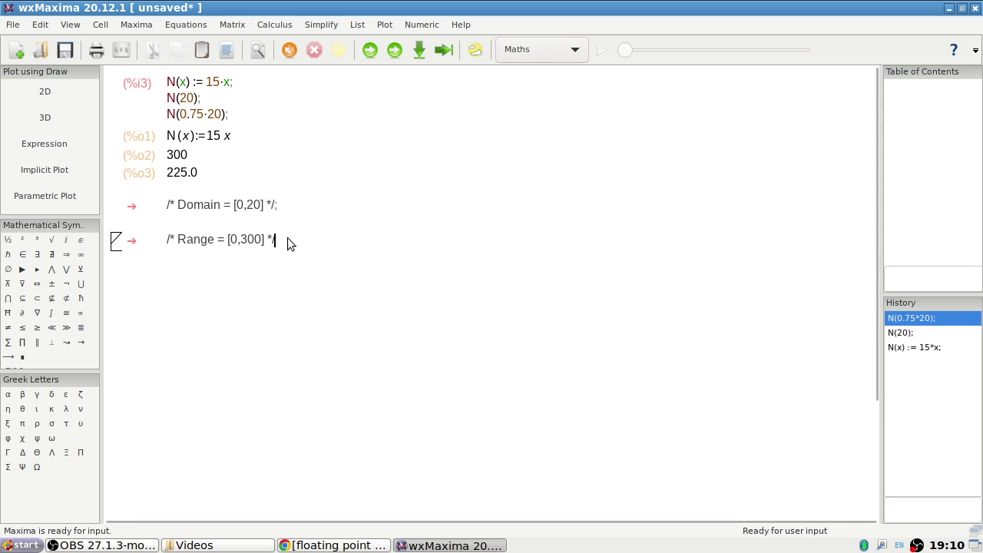
key(Return)
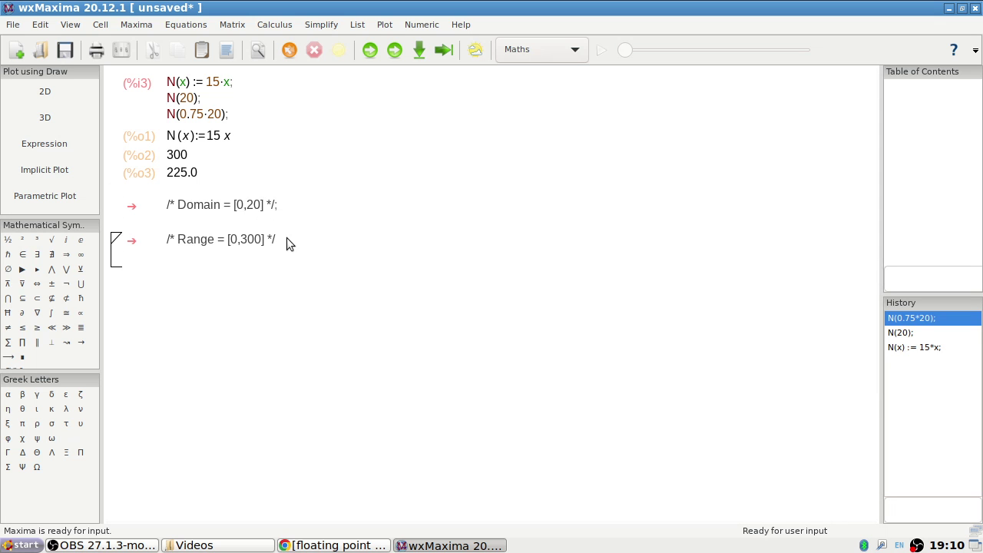
Step: Type a comment: with a full tank she needs to stop only once, at the 300 mile mark
text(/* Assum)
text(n)
key(BackSpace)
text(ing she)
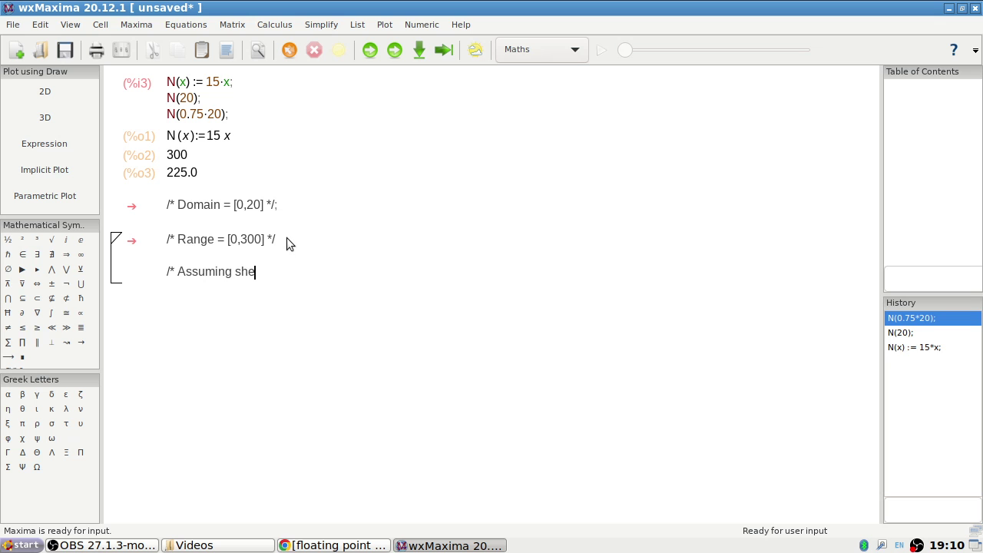
text( started her journey will a f)
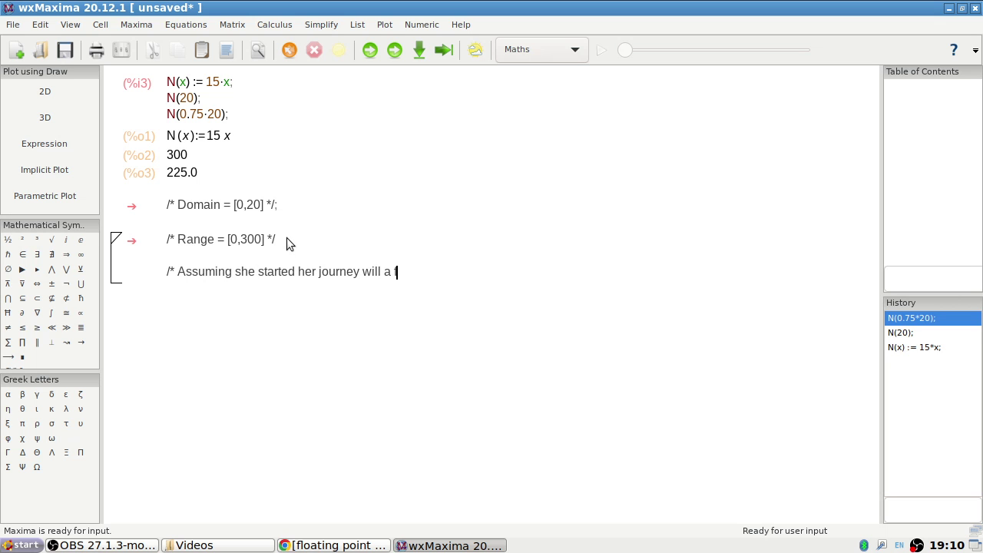
text(ull tank, she will need to)
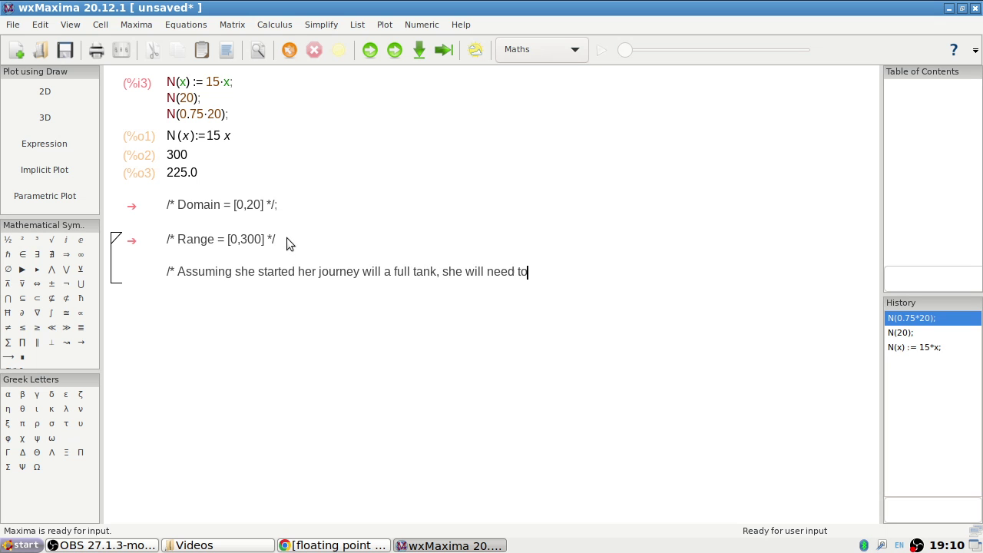
text( stop only once, at the 3)
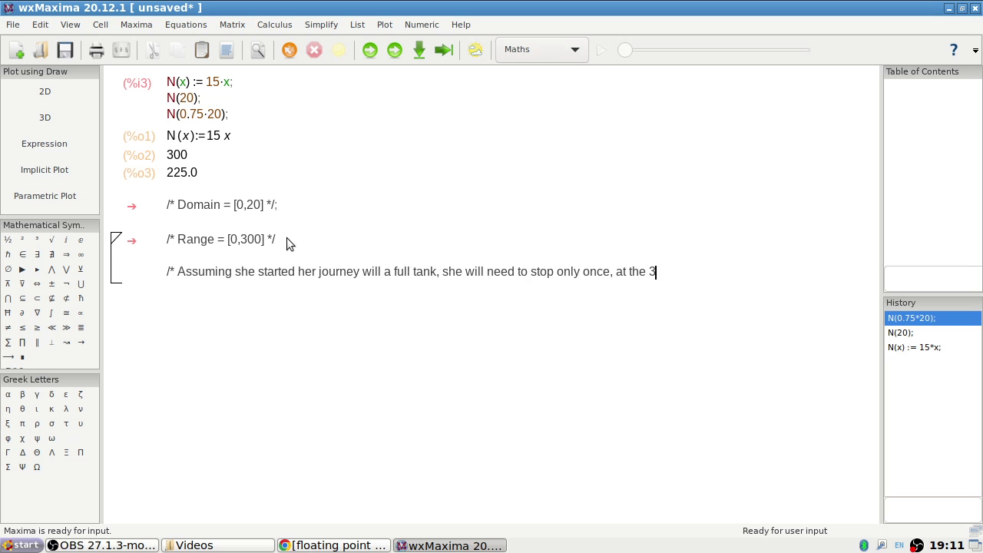
text(00 mile mark */)
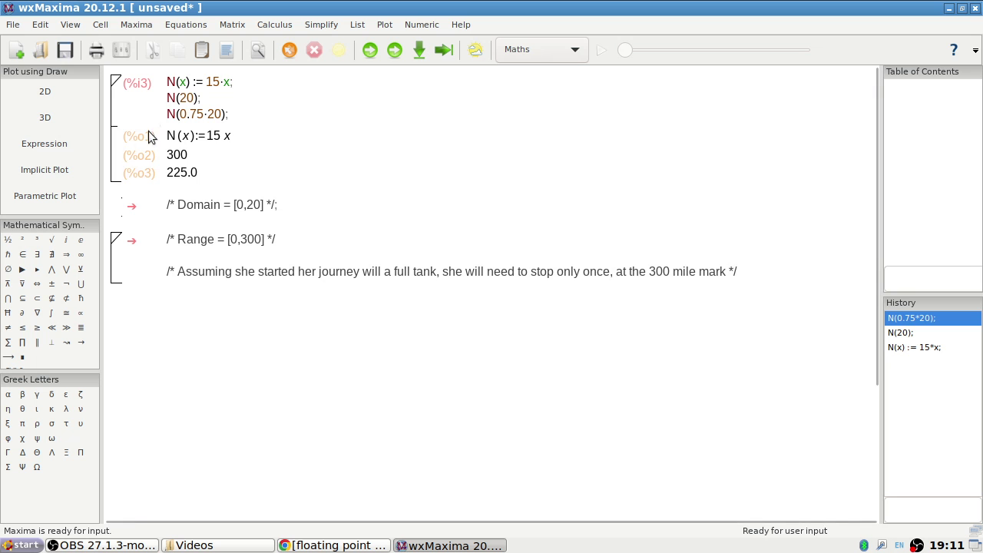
Step: Delete all fuel-exercise cells and start typing V(r) := (4/3)%pi in a fresh cell
drag(167, 85, 666, 285)
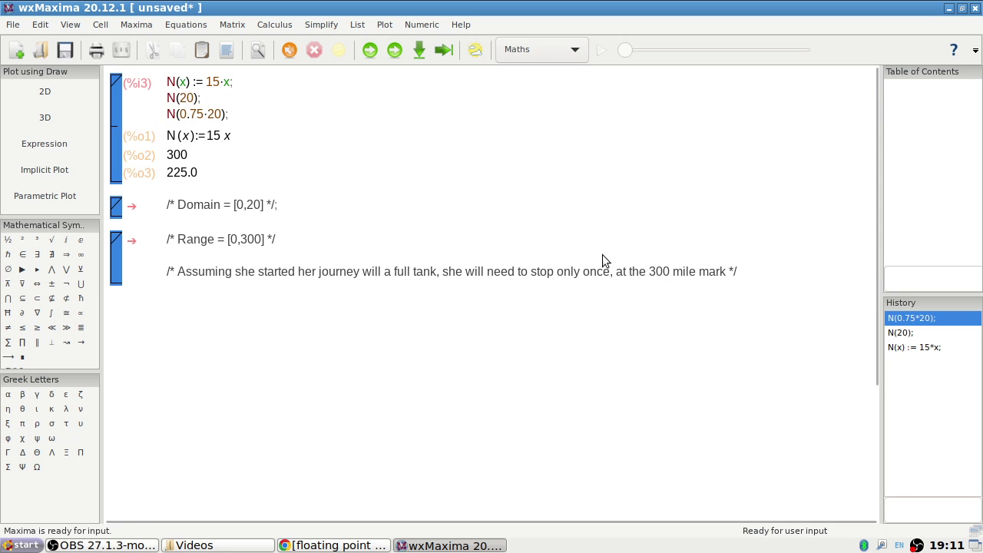
click(168, 82)
key(Delete)
key(Delete)
key(Delete)
key(Delete)
key(Delete)
key(Delete)
key(Delete)
key(Delete)
key(Delete)
key(Delete)
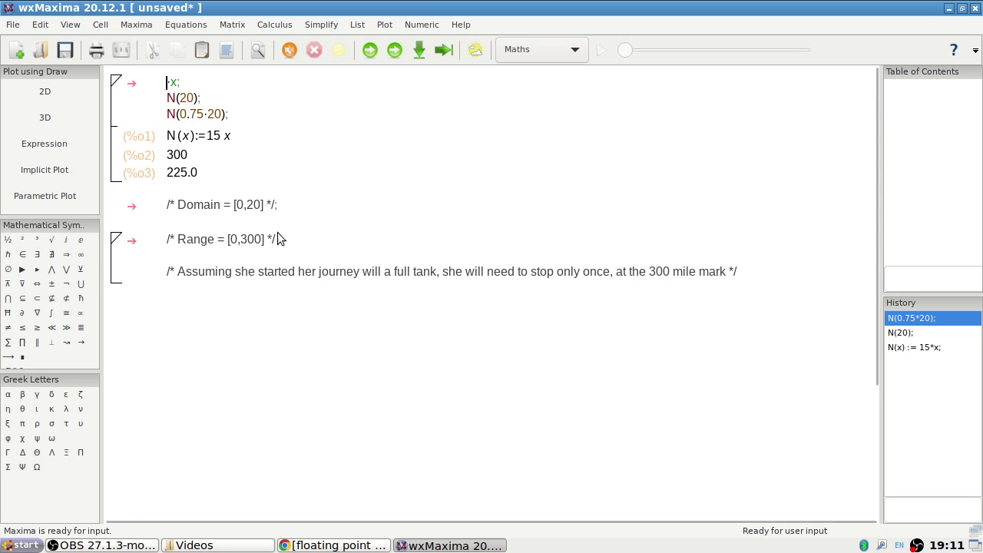
key(Delete)
key(Delete)
key(Delete)
key(Delete)
key(Delete)
key(Delete)
key(Delete)
key(Delete)
key(Delete)
key(Delete)
key(Delete)
key(Delete)
key(Delete)
key(Delete)
key(Delete)
key(Delete)
key(Delete)
key(ctrl+a)
key(Delete)
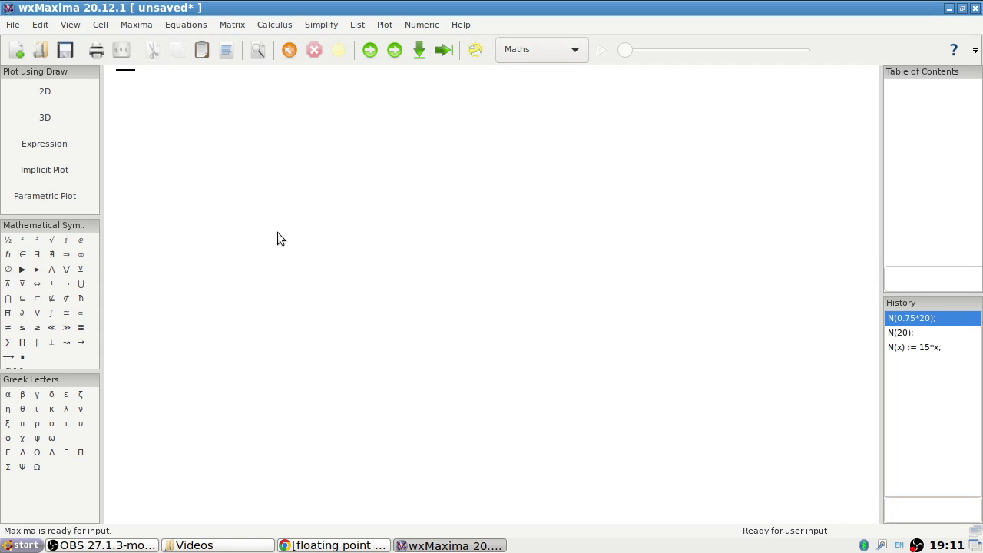
text(V)
text((r) := (4/3)%pi)
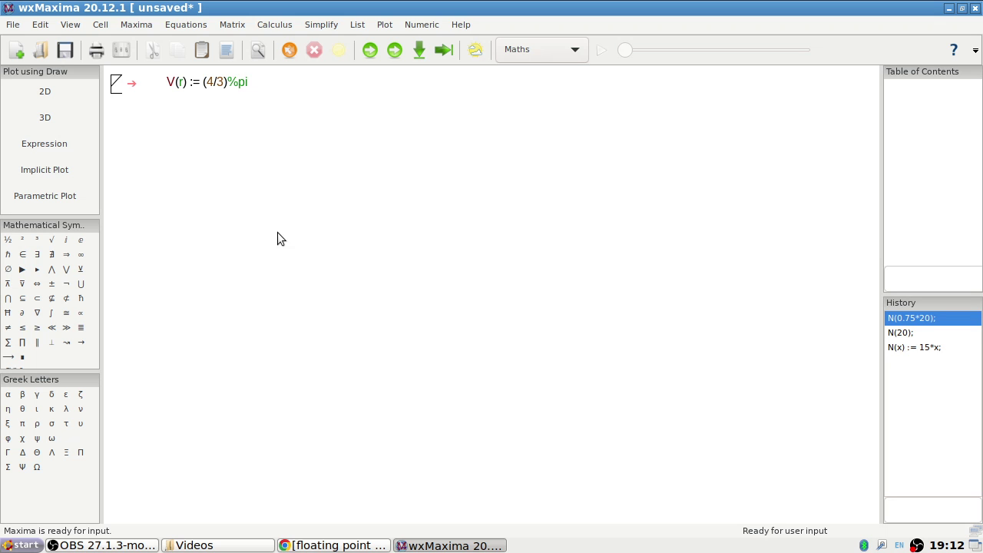